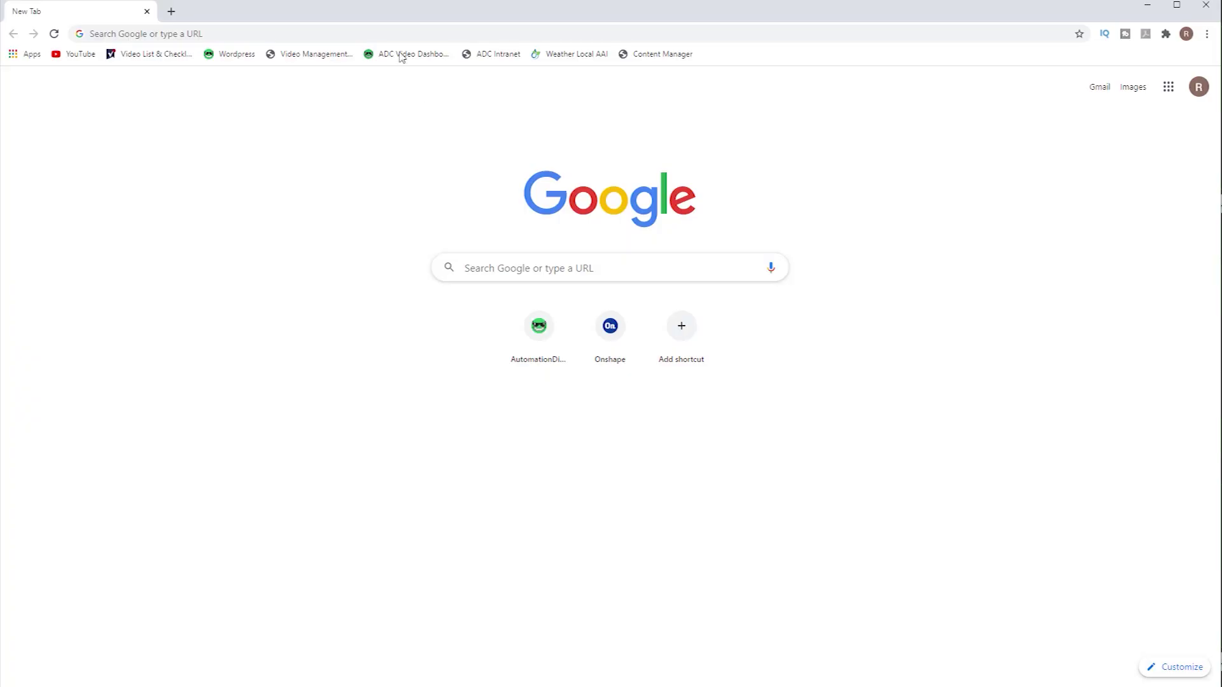
Step: Go to the OnShape.com website
click(392, 35)
text(OnShape)
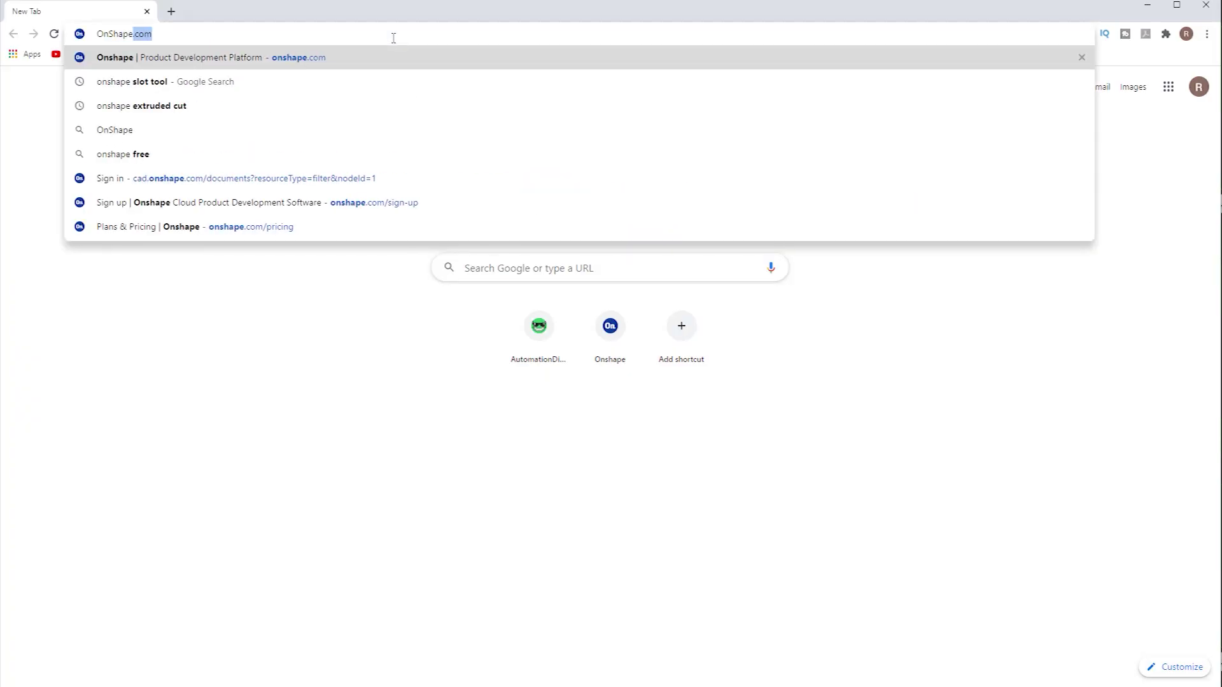
text(.com)
key(Return)
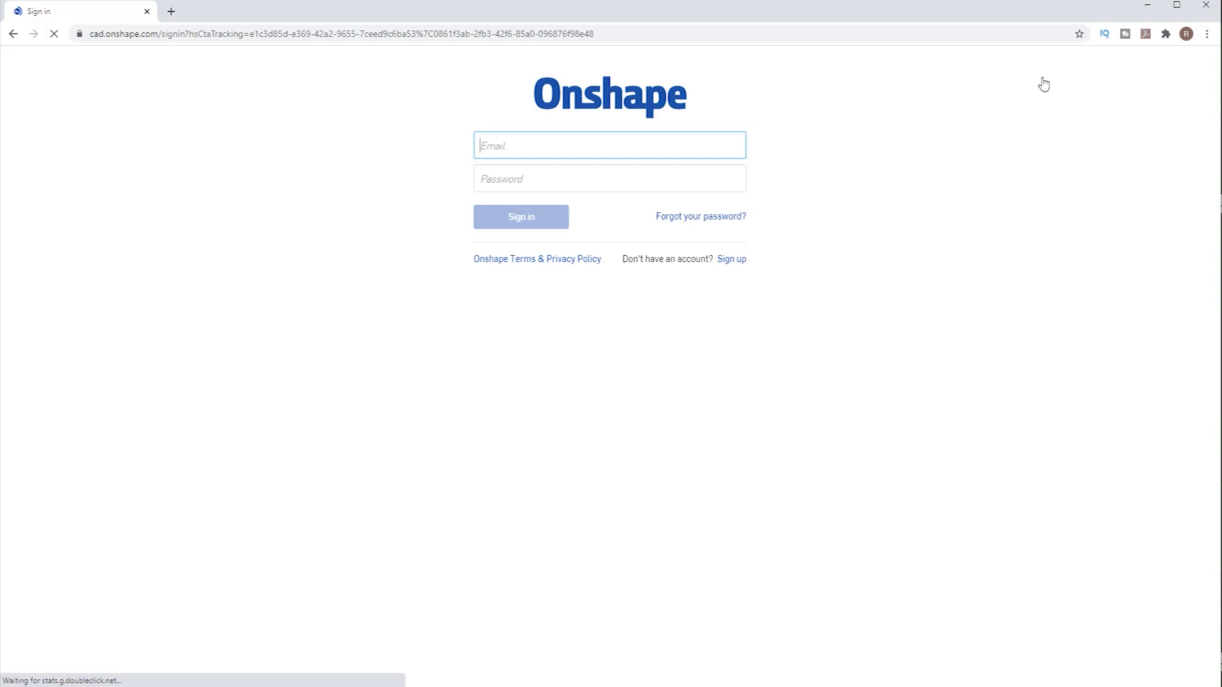
Step: Open the education sign-up form, then go back to the sign-in page
click(732, 261)
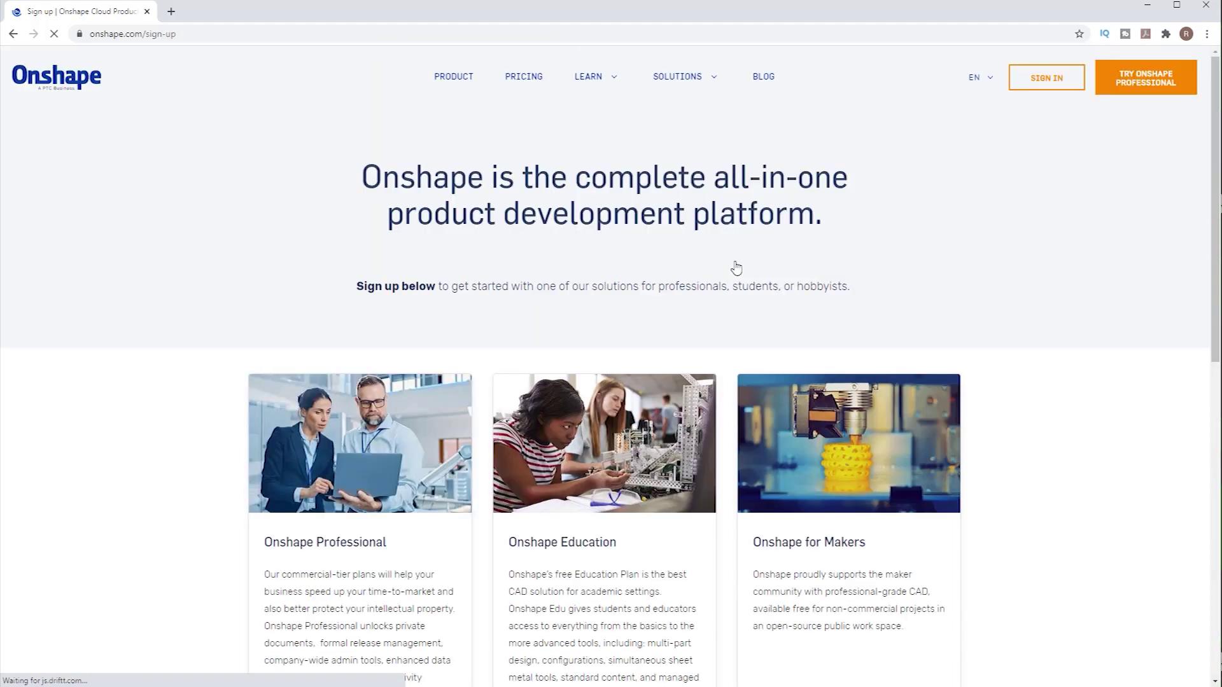
scroll(637, 381, down, 3)
click(585, 537)
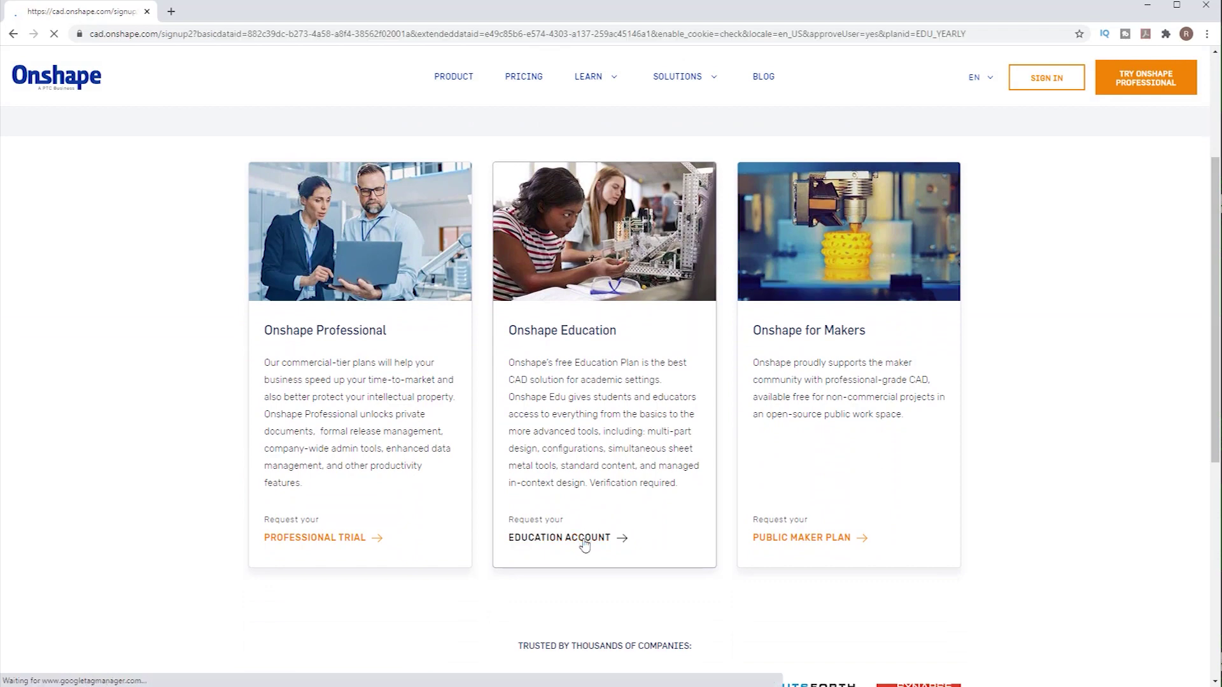
click(12, 33)
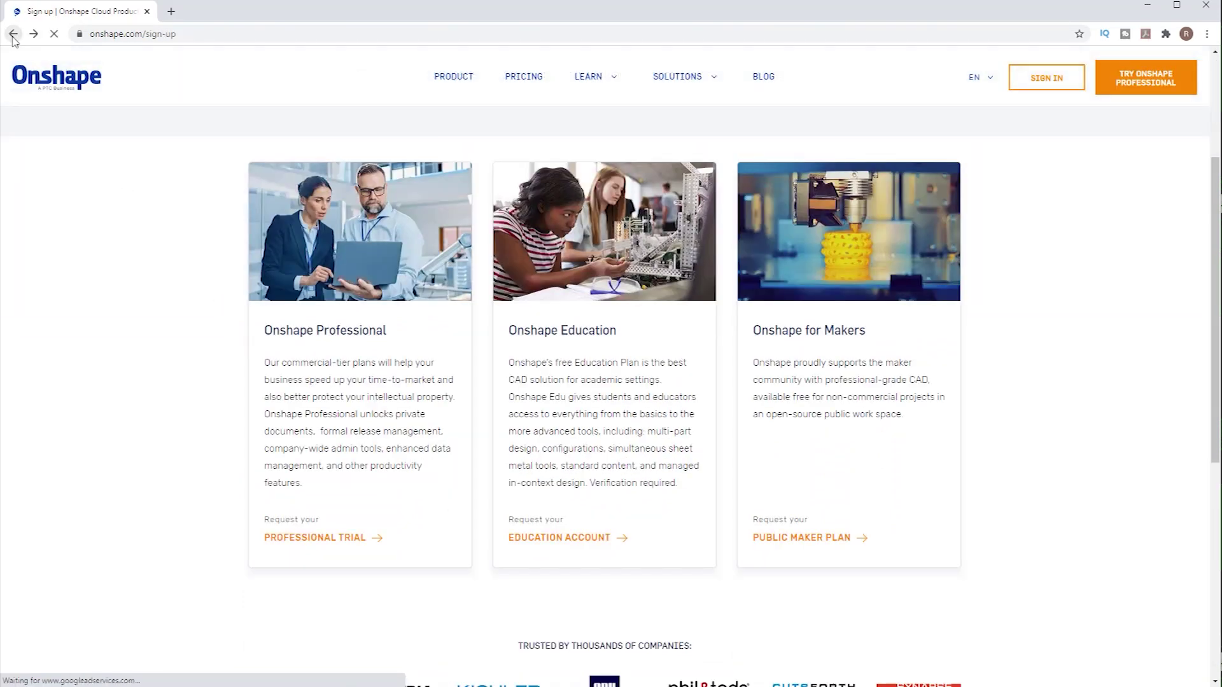
click(13, 34)
Step: Enter the account password and sign in to Onshape
key(Tab)
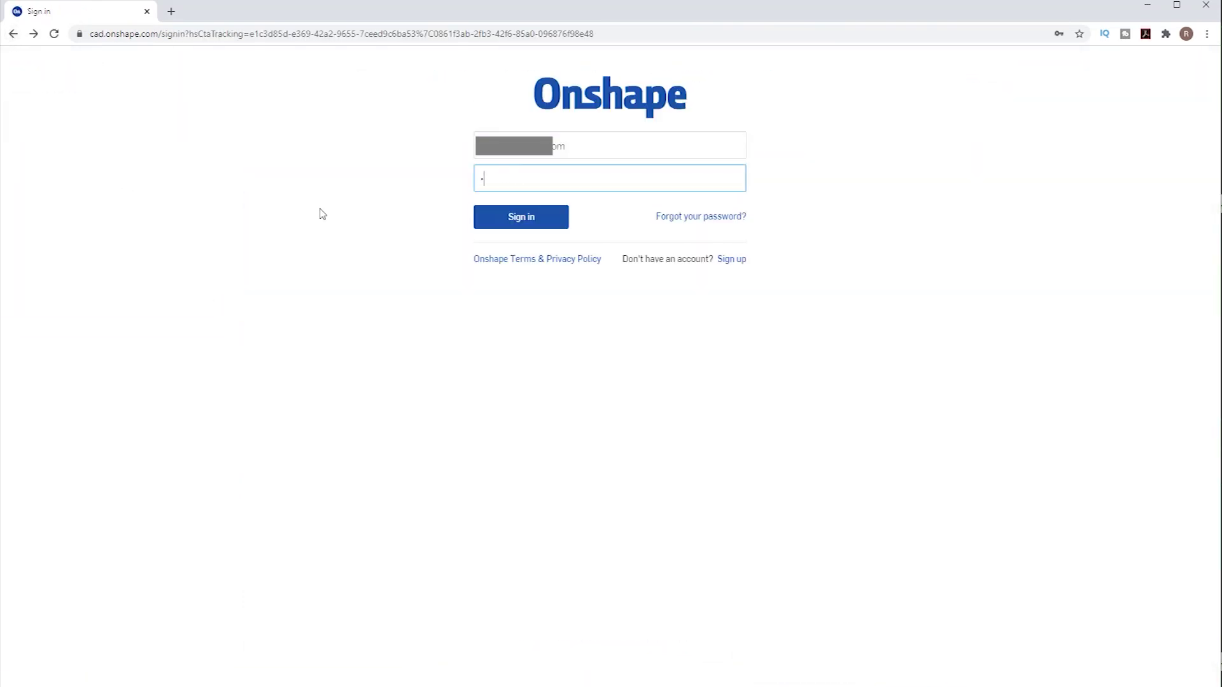
text(********)
click(496, 224)
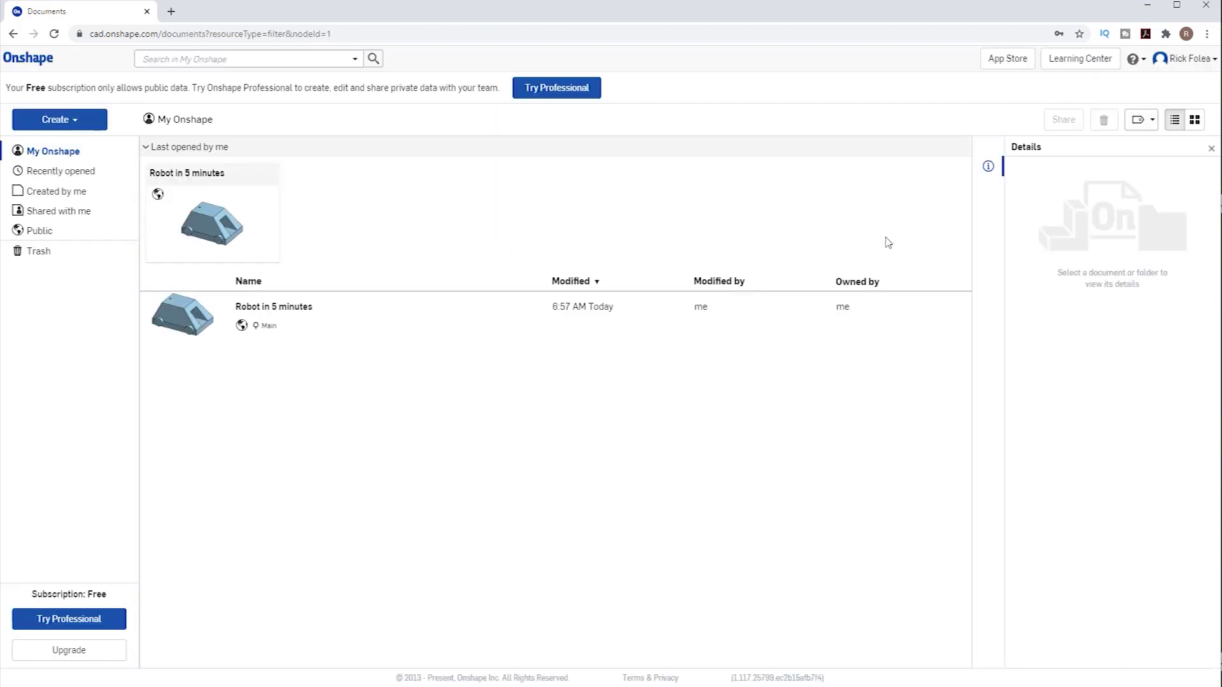
Step: Set the account preferences to Inch length and Pound mass units, save, and return to documents
click(1187, 61)
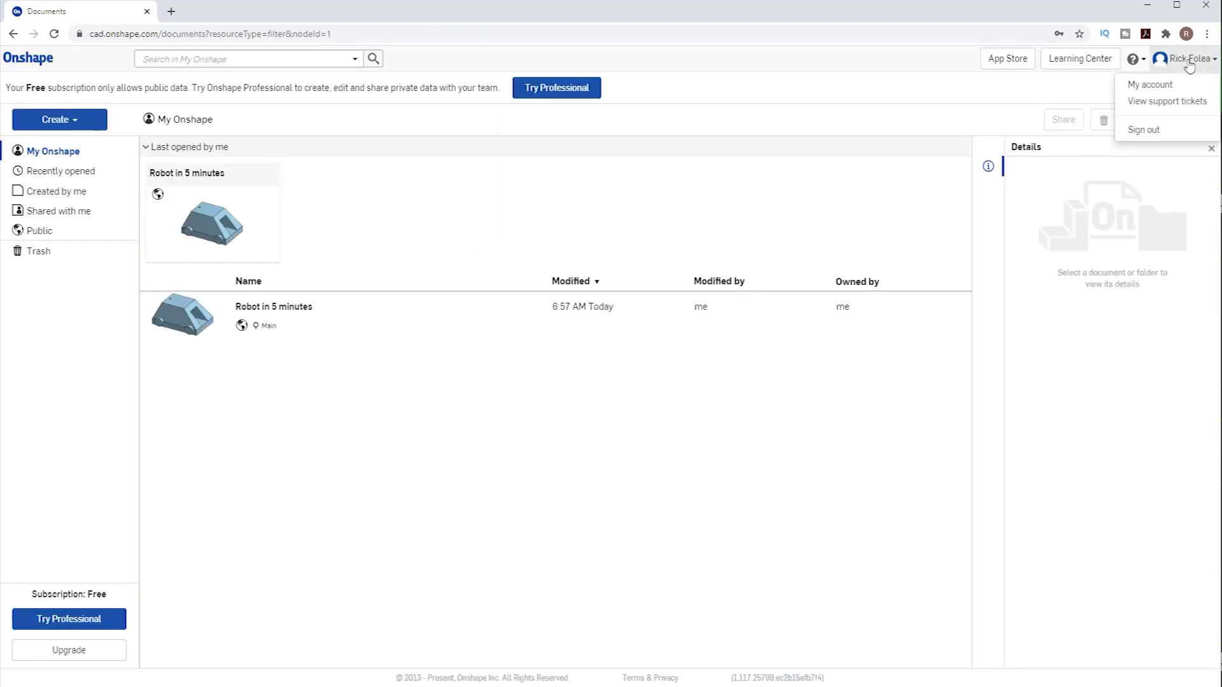
click(1148, 85)
click(54, 197)
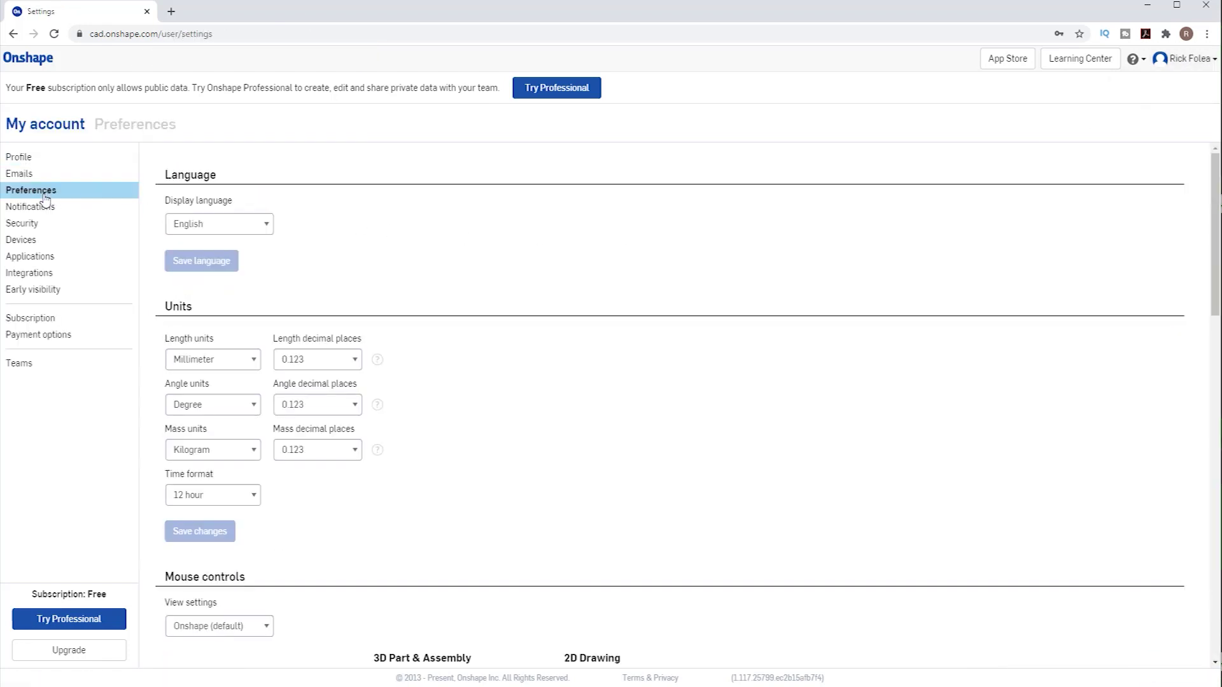
click(255, 360)
click(226, 403)
click(254, 451)
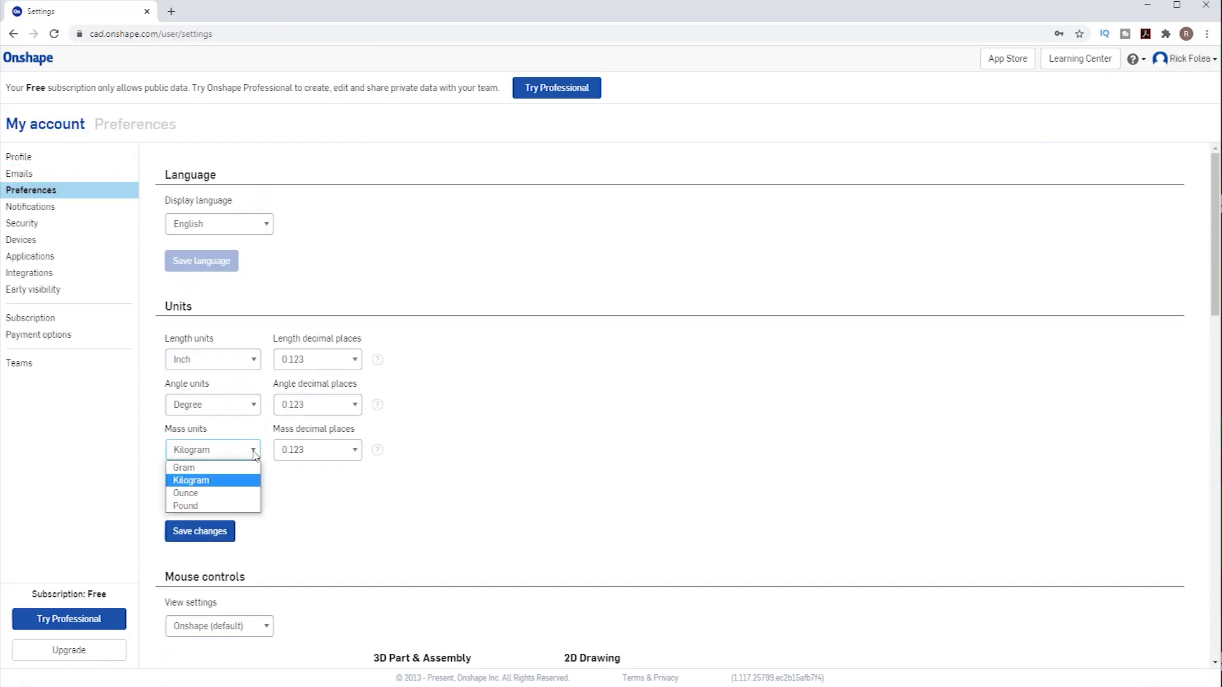
click(231, 503)
click(210, 532)
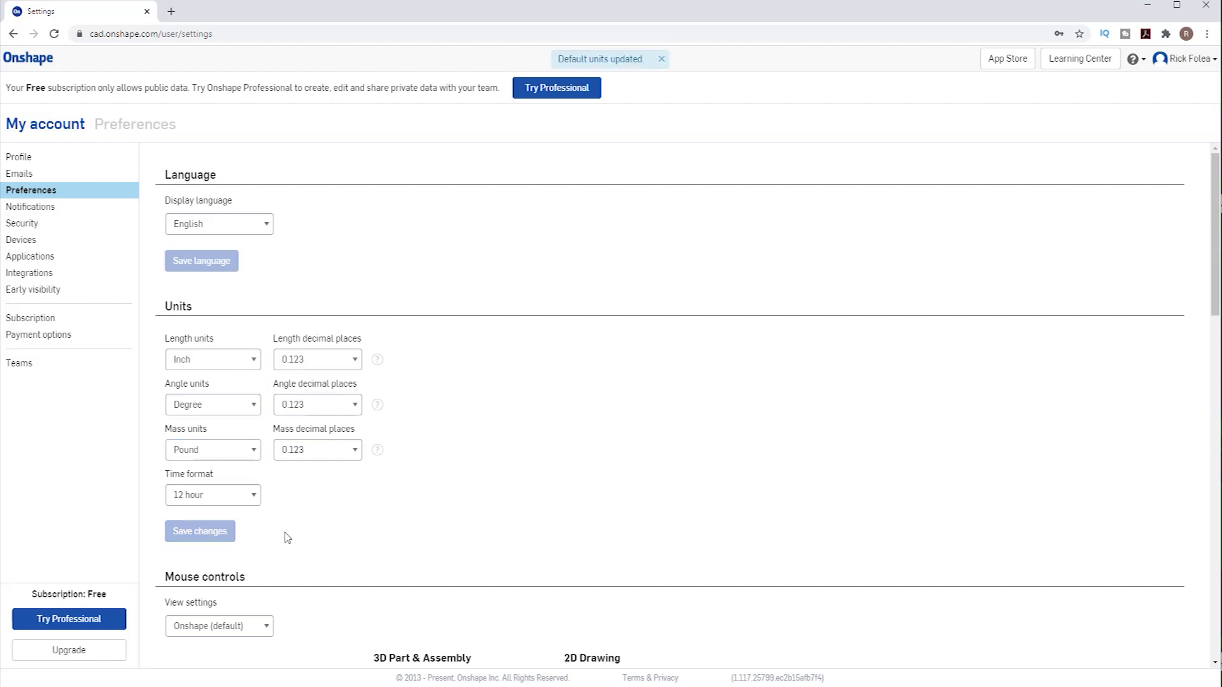
click(36, 67)
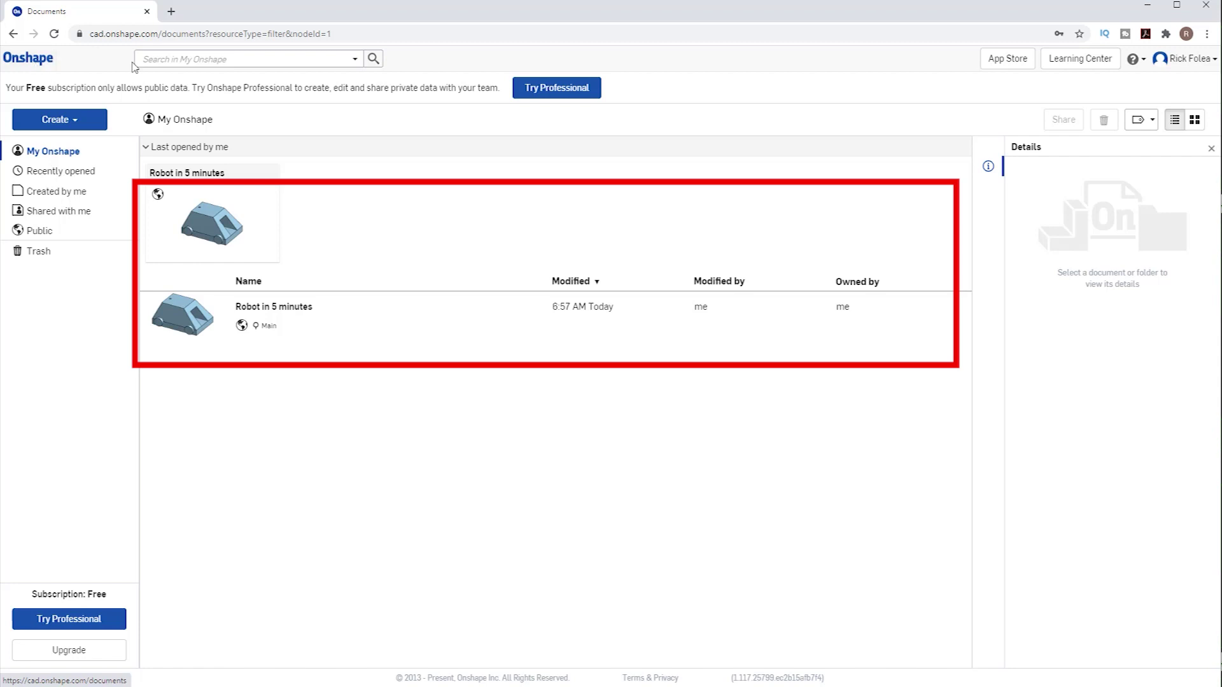
Step: Create a new public document named 'Robot In 5 Min'
click(71, 121)
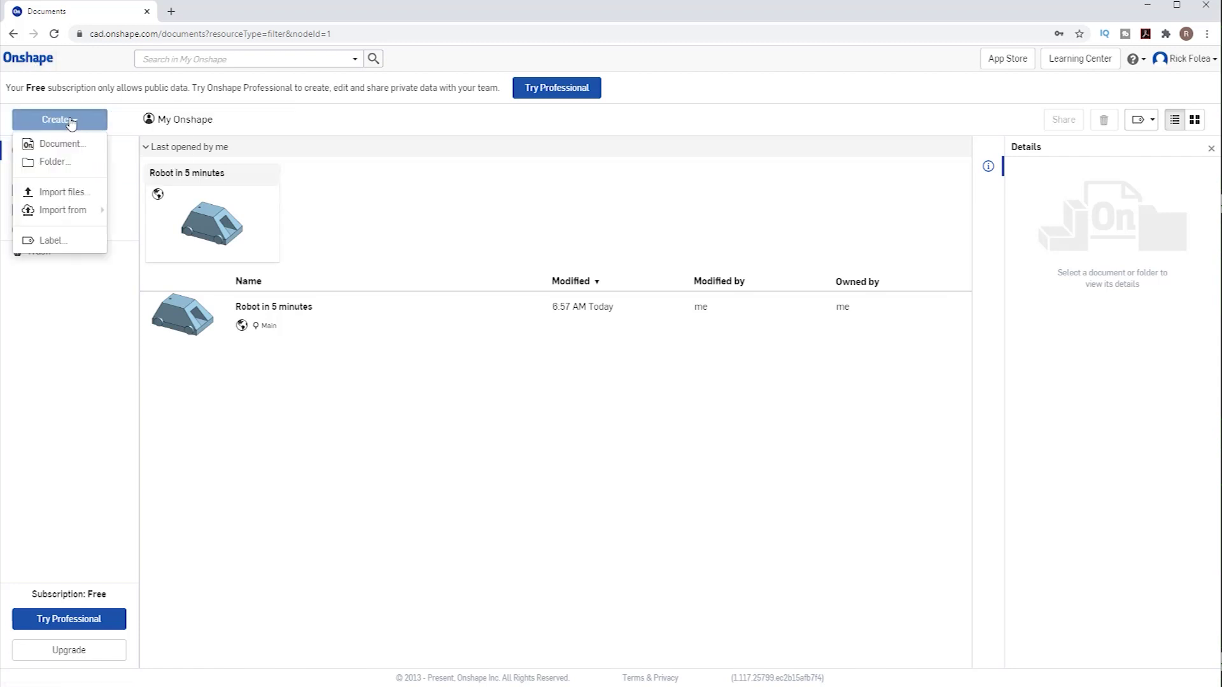
click(61, 142)
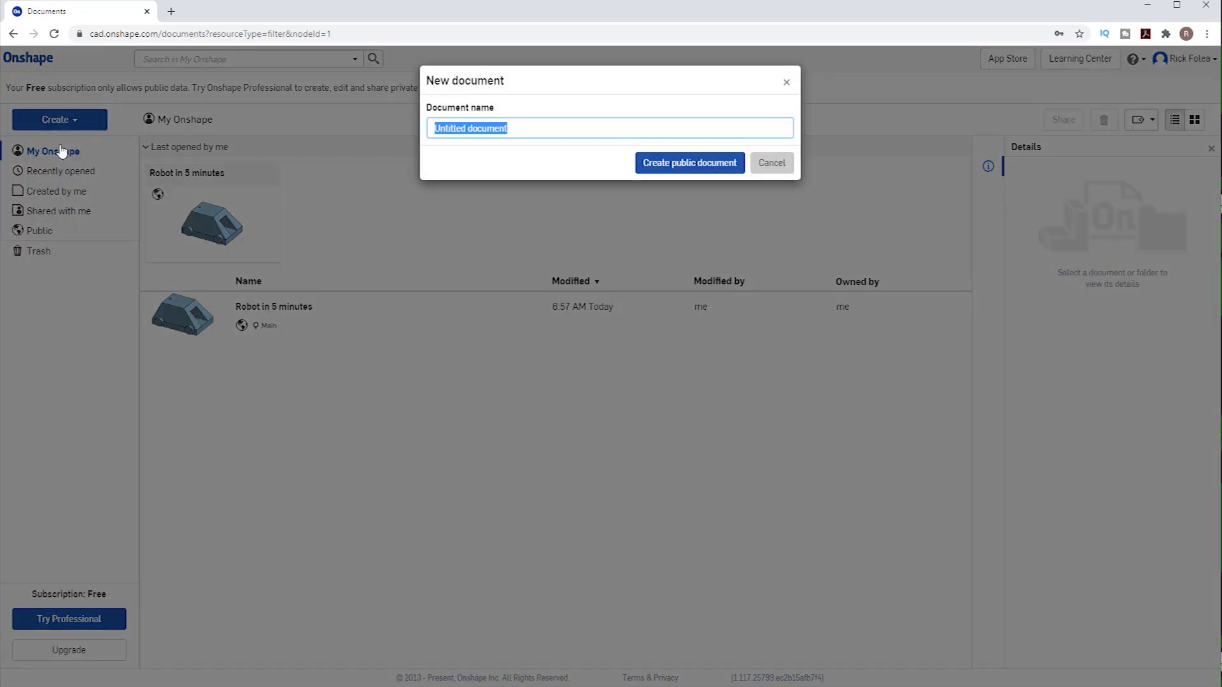
text(Robot In 5 Minutes)
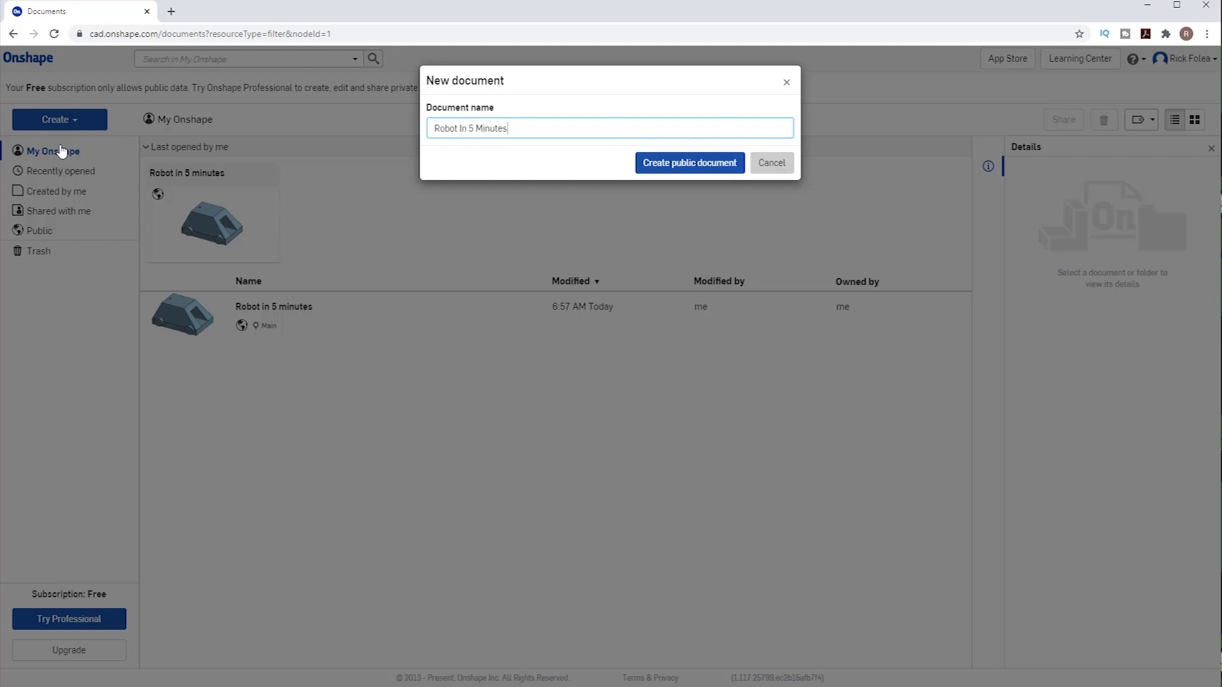
key(BackSpace)
key(BackSpace)
click(669, 165)
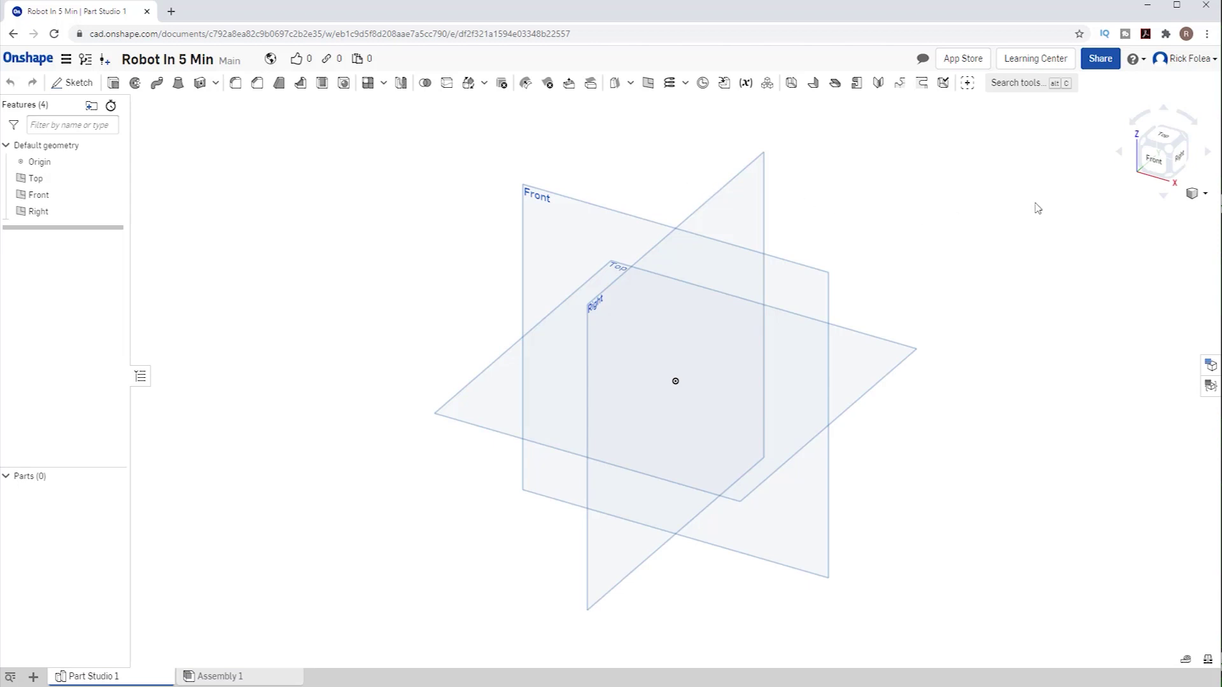
Step: View from the top and start a sketch on the Top plane
click(1162, 140)
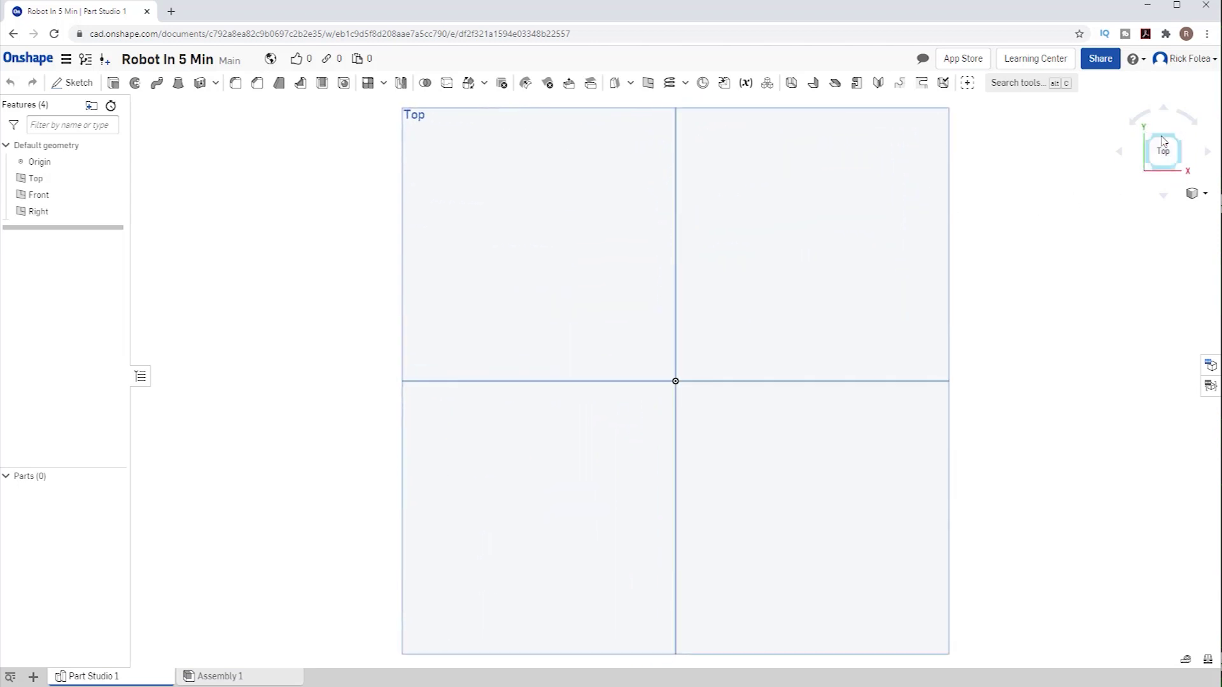
click(479, 163)
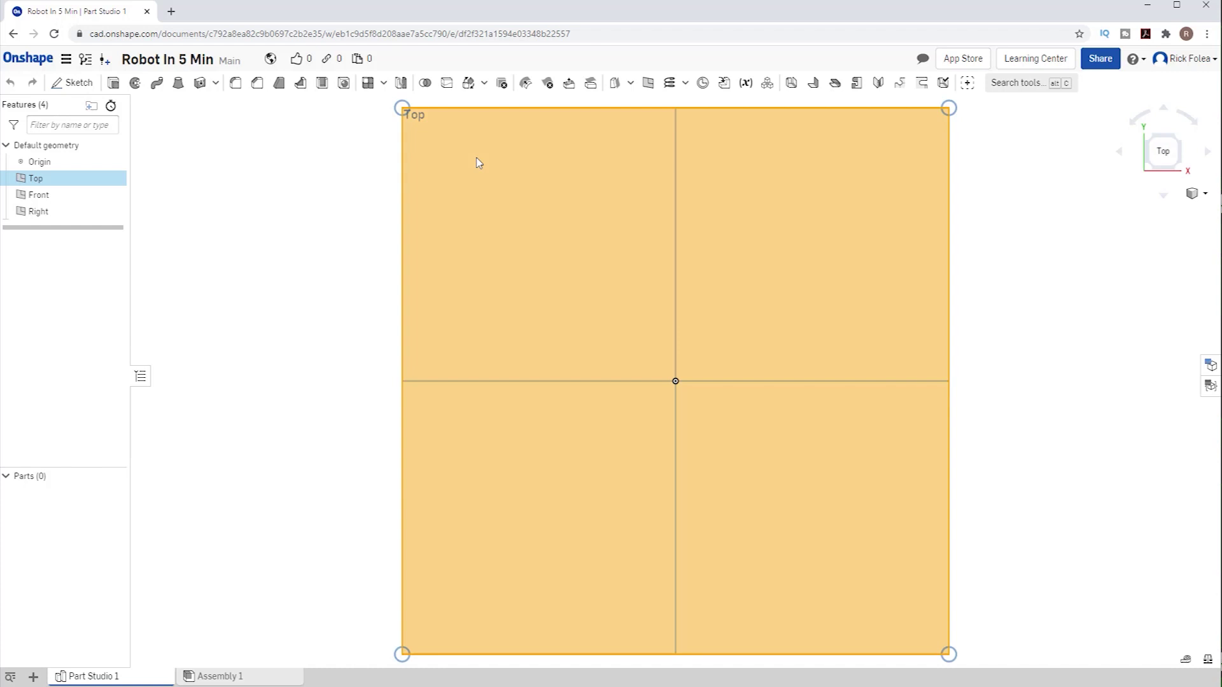
click(73, 83)
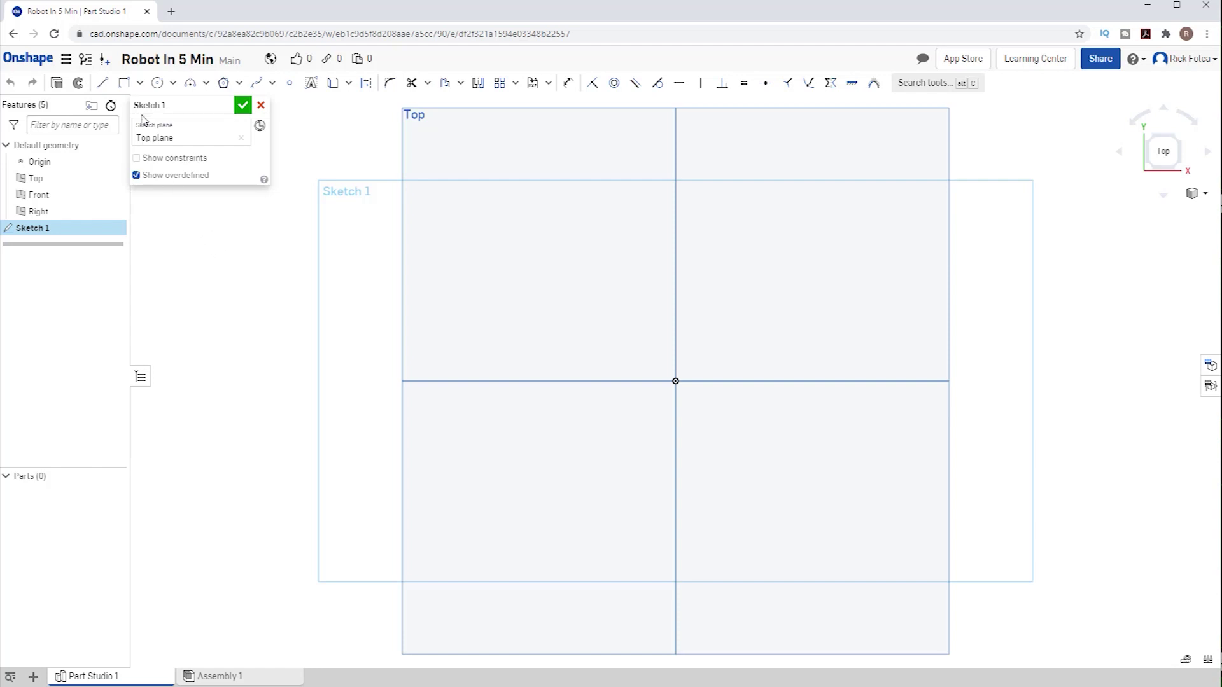
Step: Draw a center-point rectangle at the origin sized 1.6 (32/20) by 1.05 (21/20)
click(140, 86)
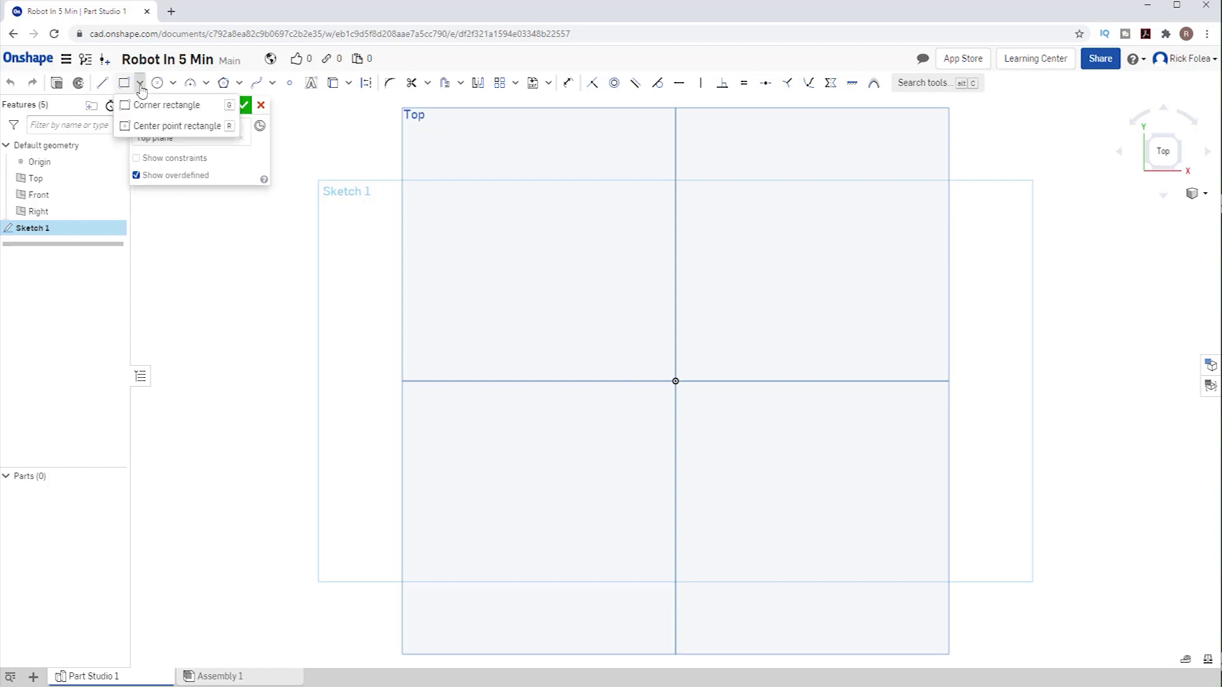
click(127, 126)
click(675, 381)
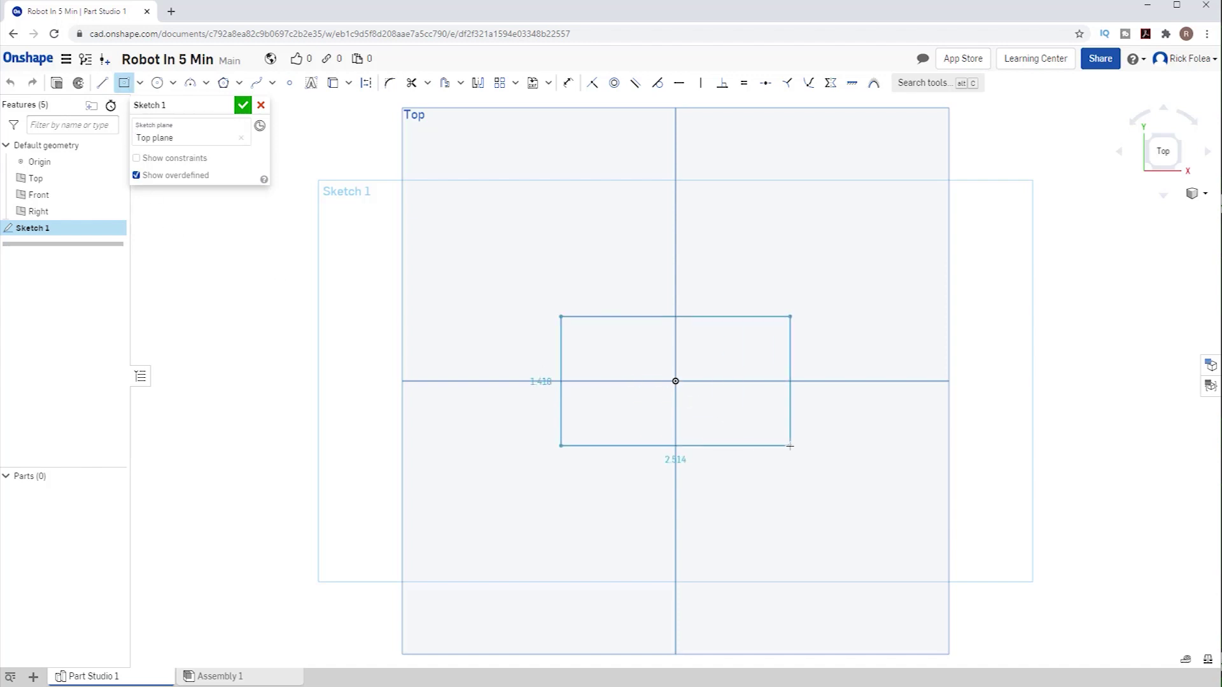
click(789, 445)
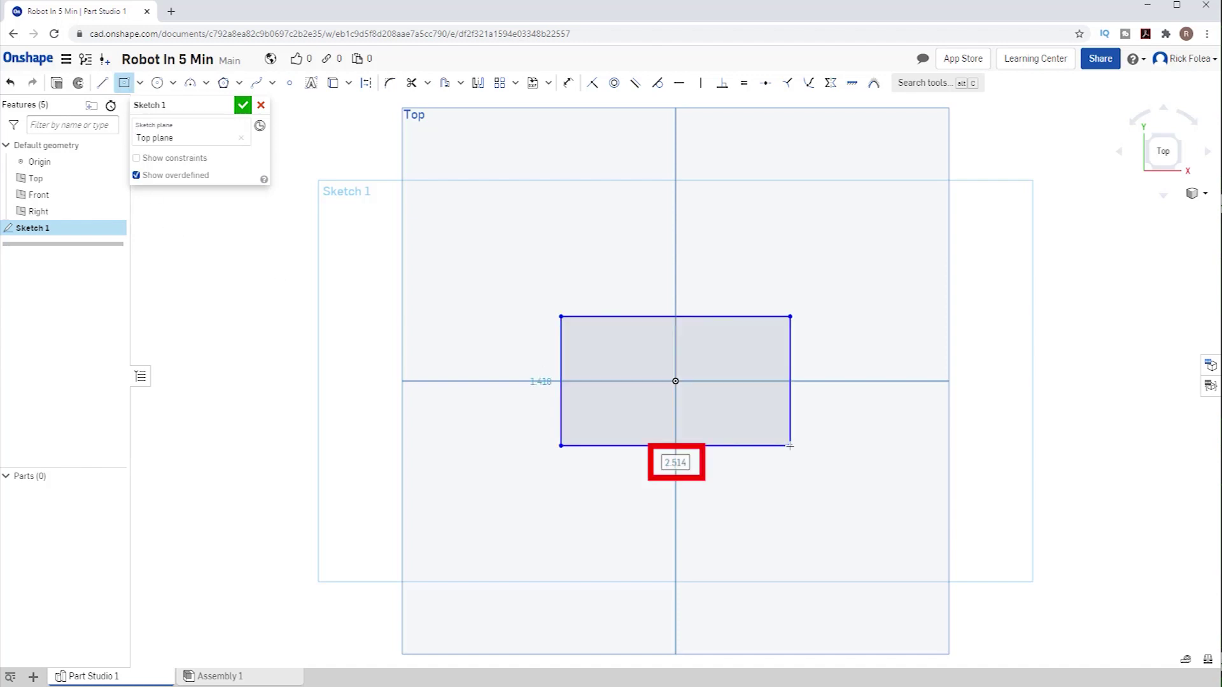
text(32)
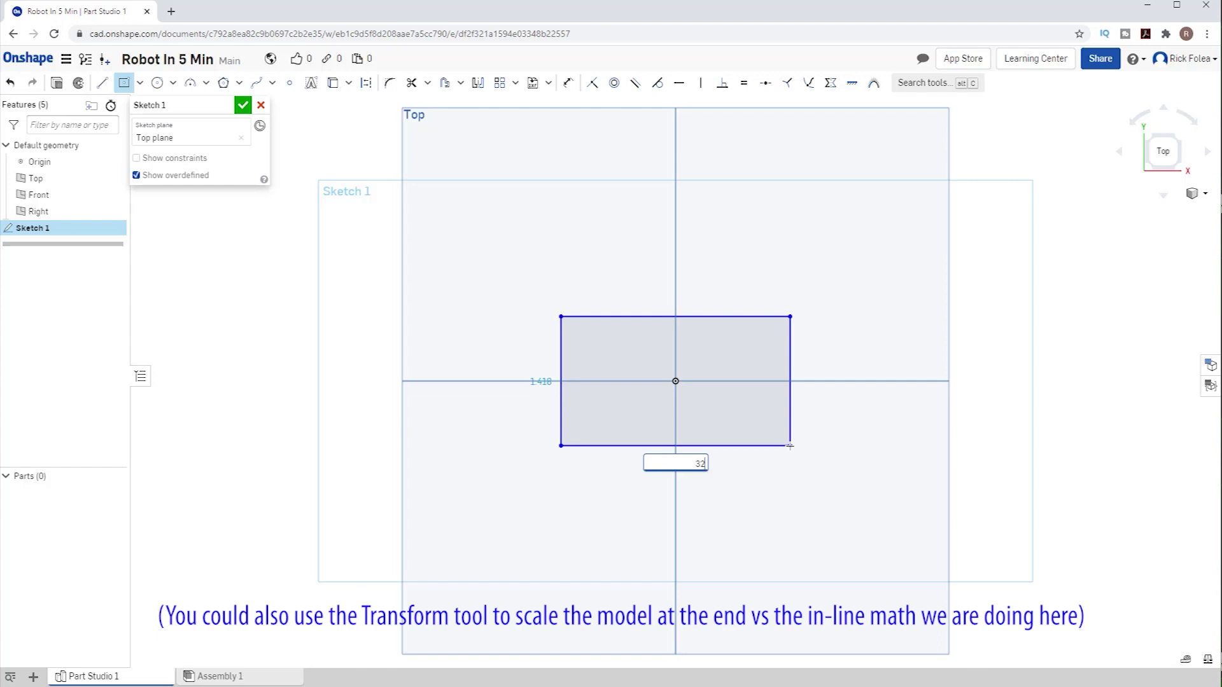
text(/20)
key(Return)
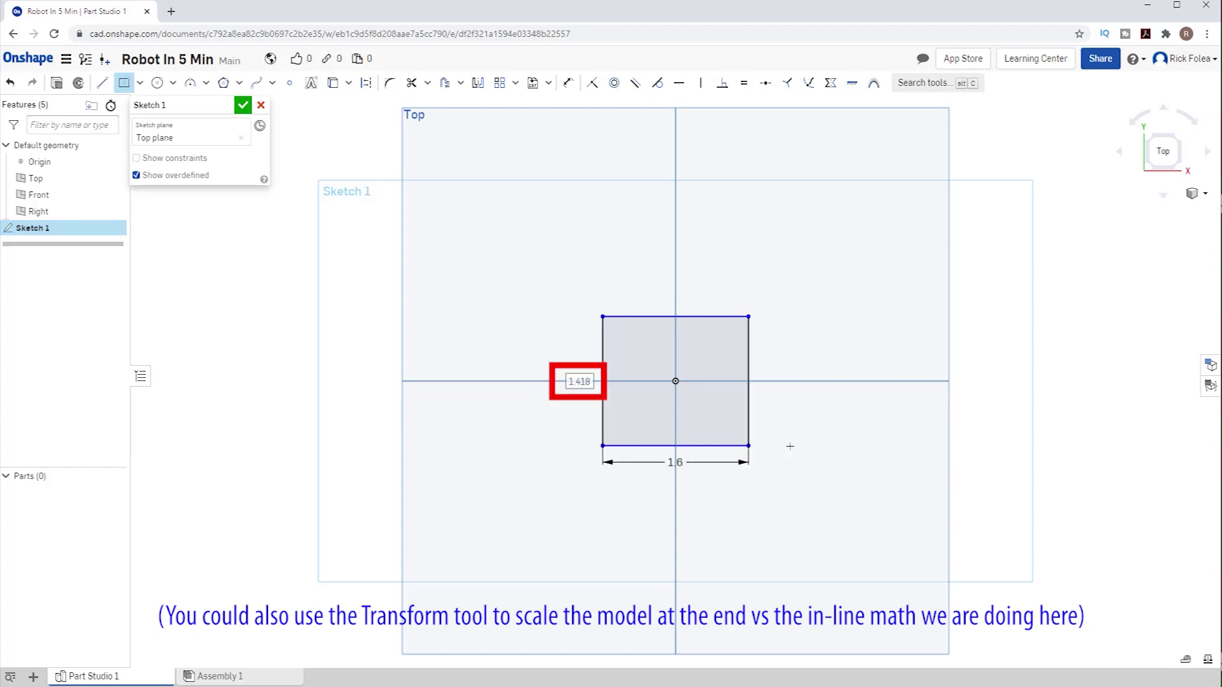
text(21/20)
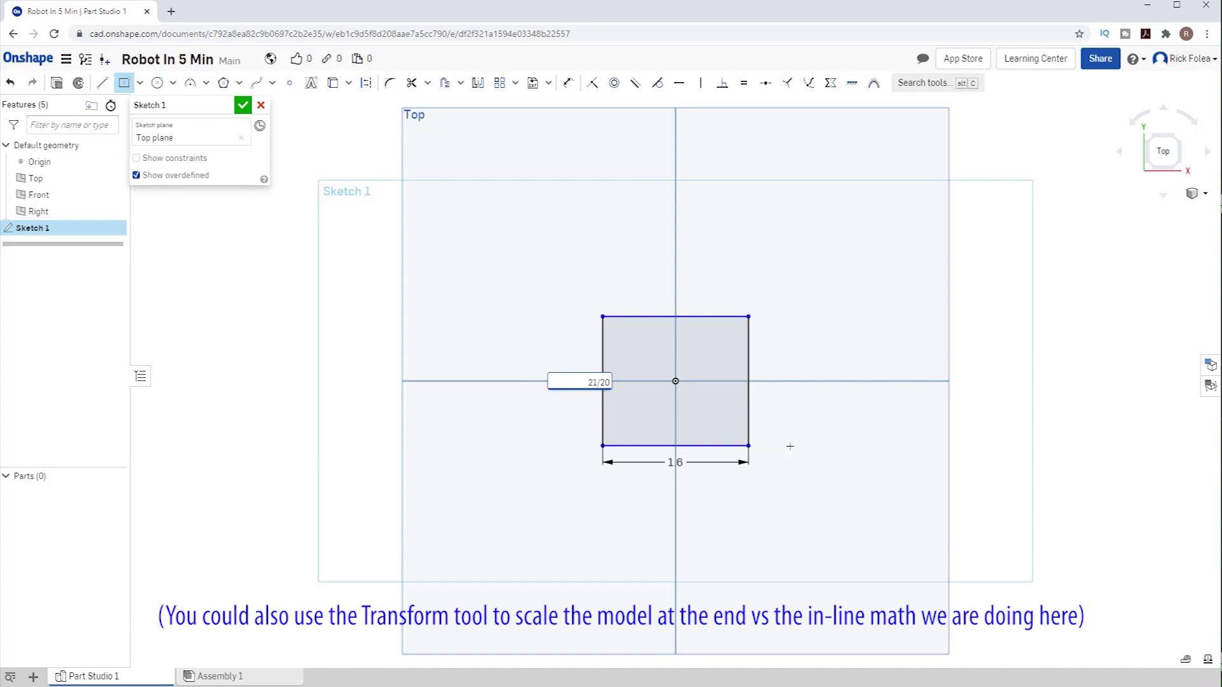
key(Return)
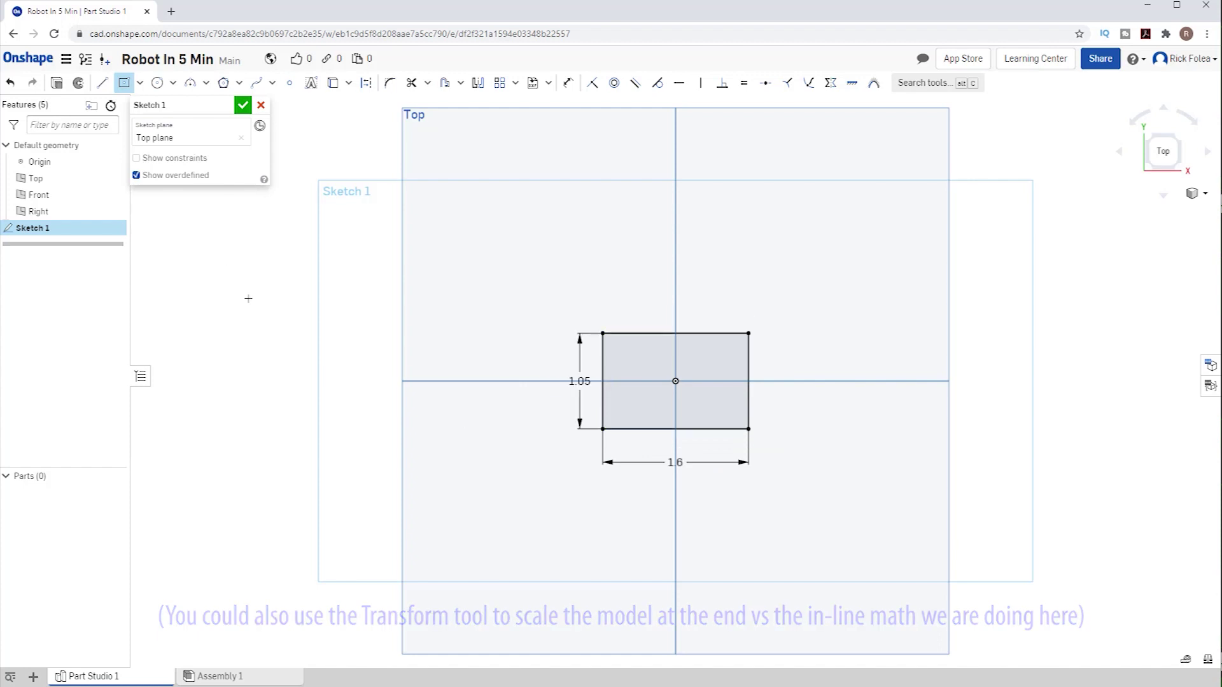
click(56, 84)
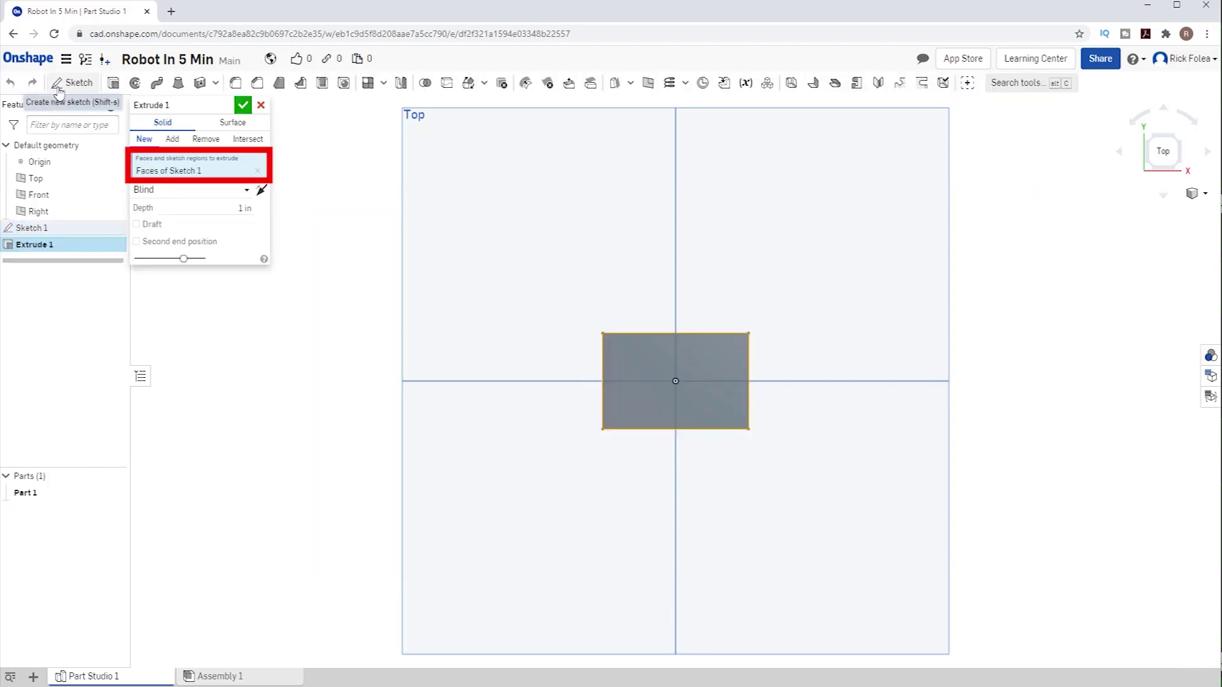
Step: Extrude the rectangle blind to a depth of 0.2 in (4/20), creating Part 1
click(246, 190)
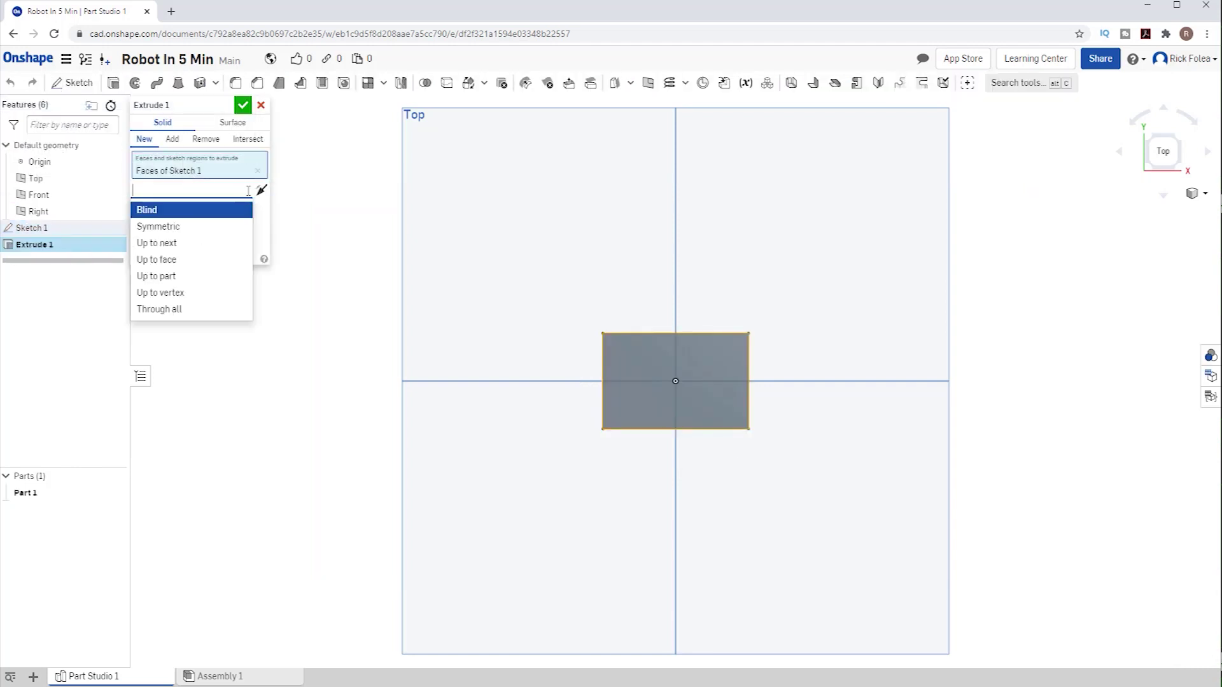
click(170, 210)
text(4/20)
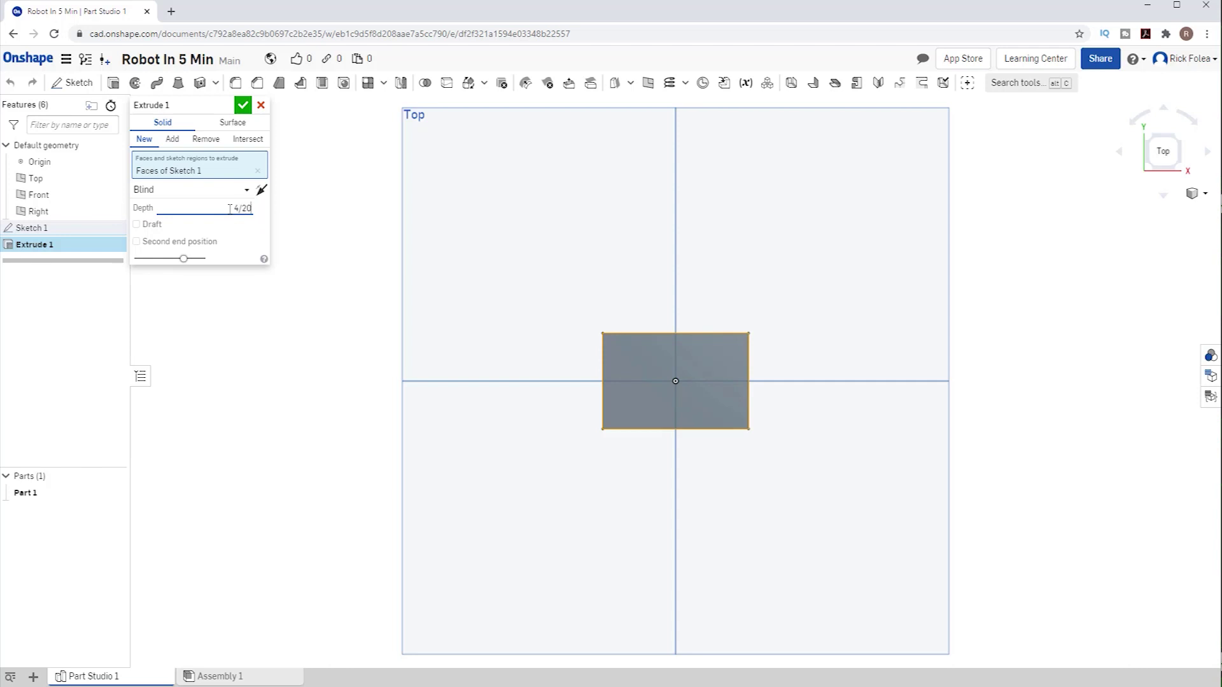
click(242, 107)
right_drag(262, 281, 294, 208)
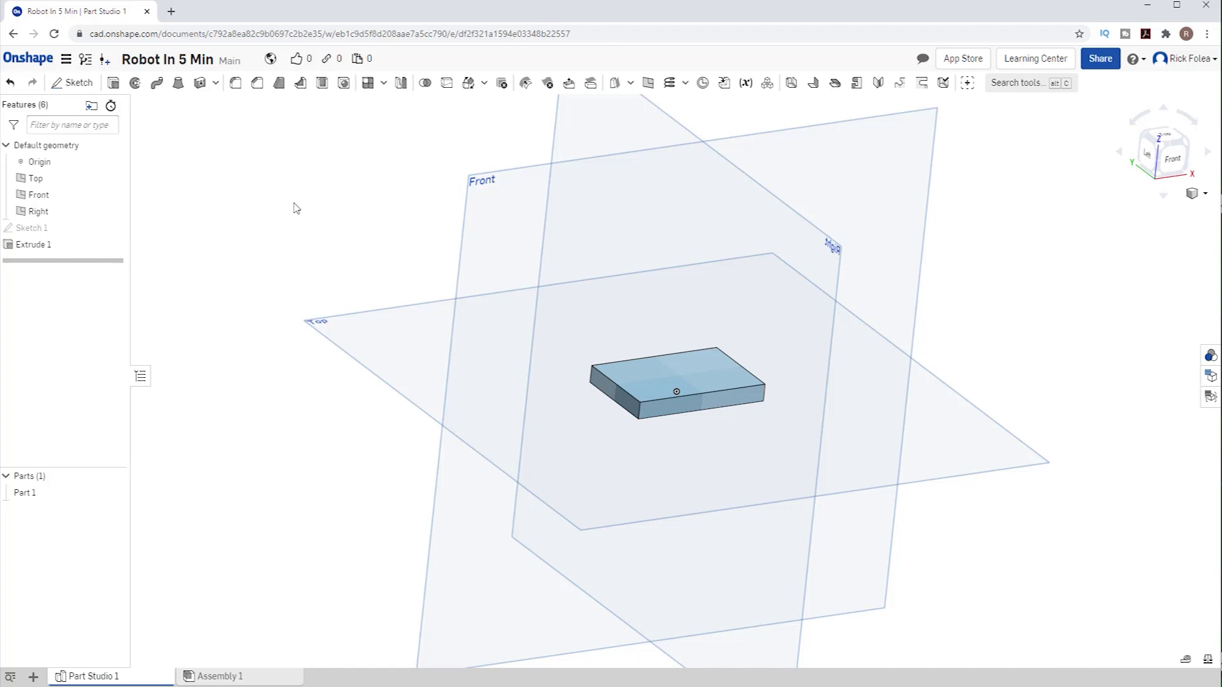
Step: Create an offset plane 0.8 in above the Top plane and name it RobotTop
right_click(374, 337)
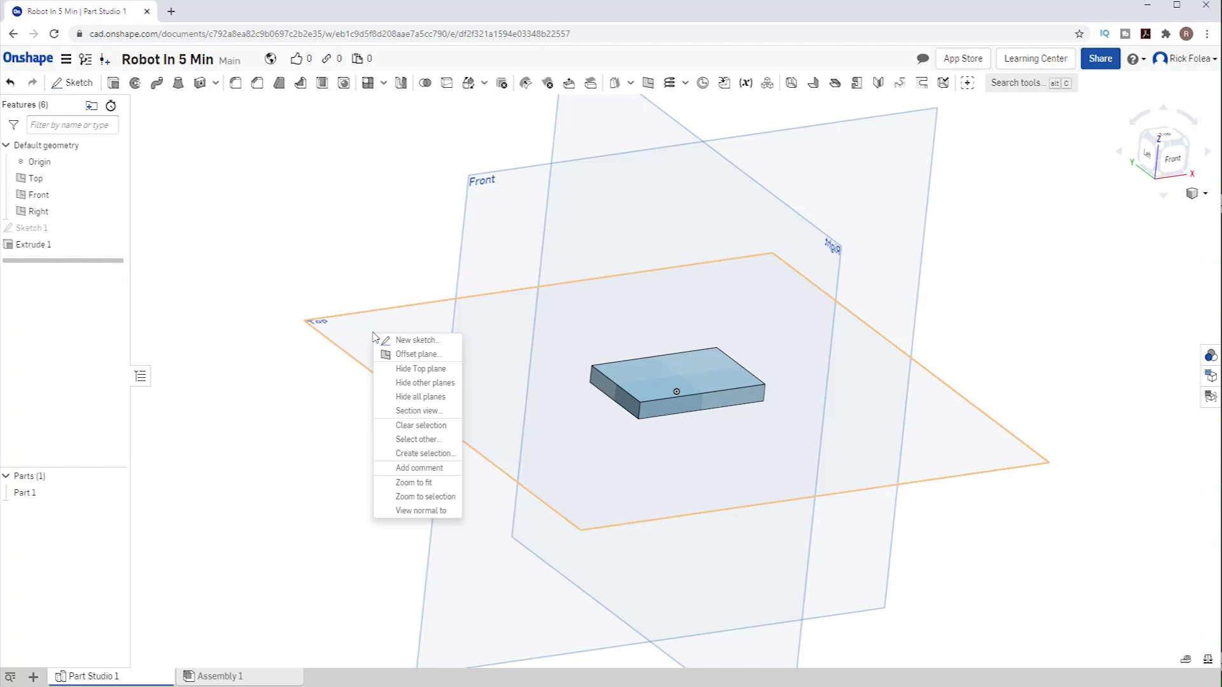
click(430, 354)
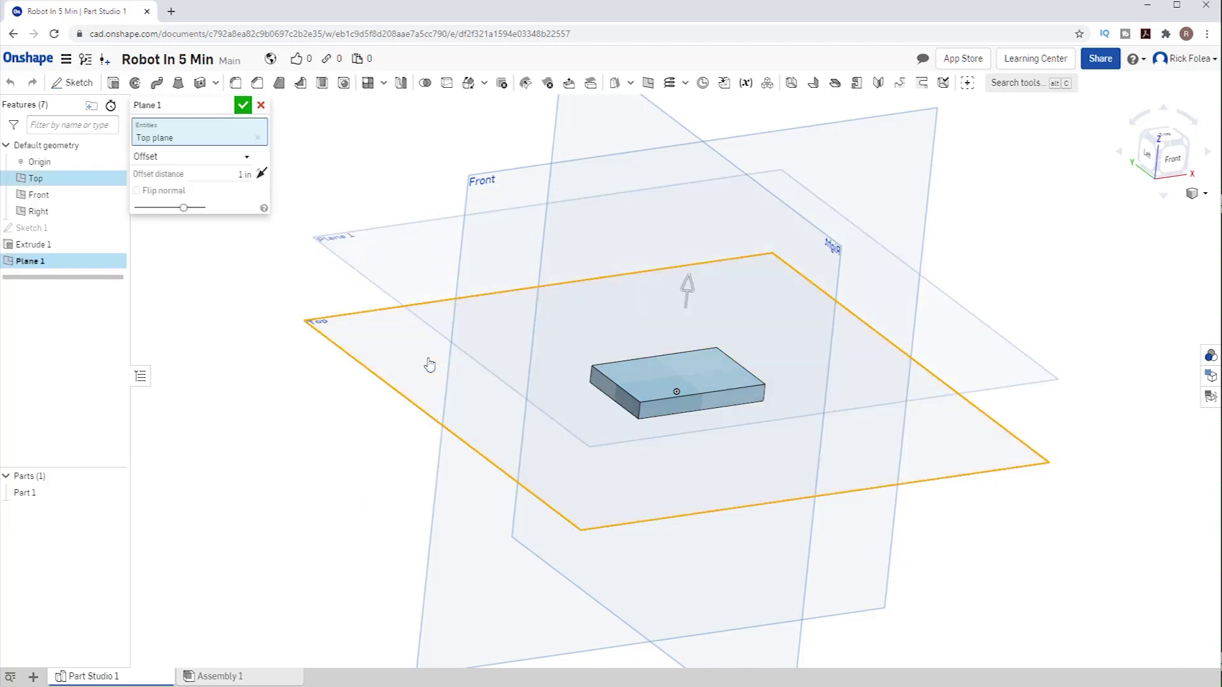
click(223, 175)
text(6/20)
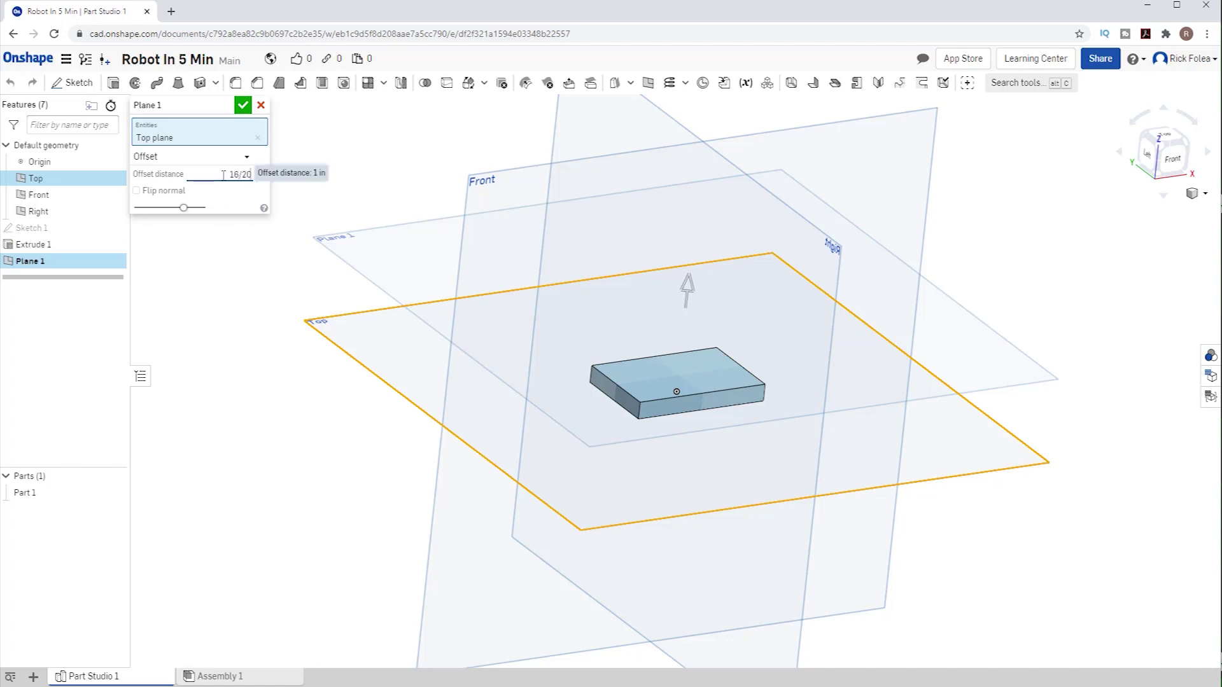
key(Return)
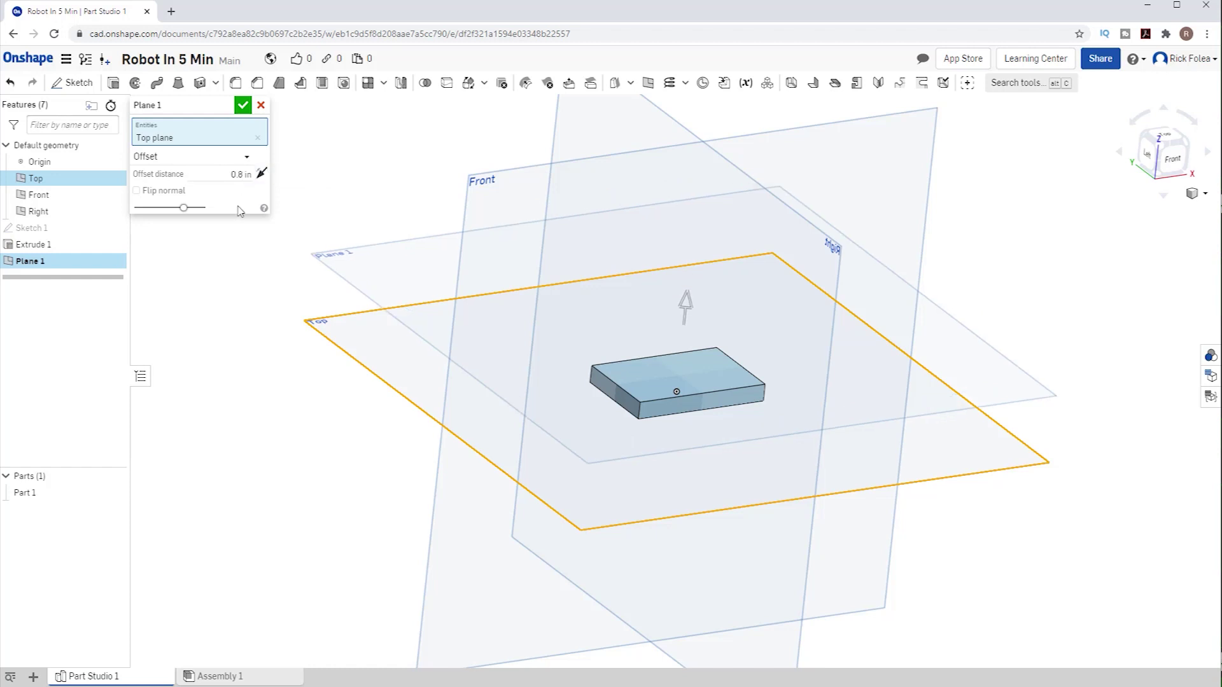
click(261, 174)
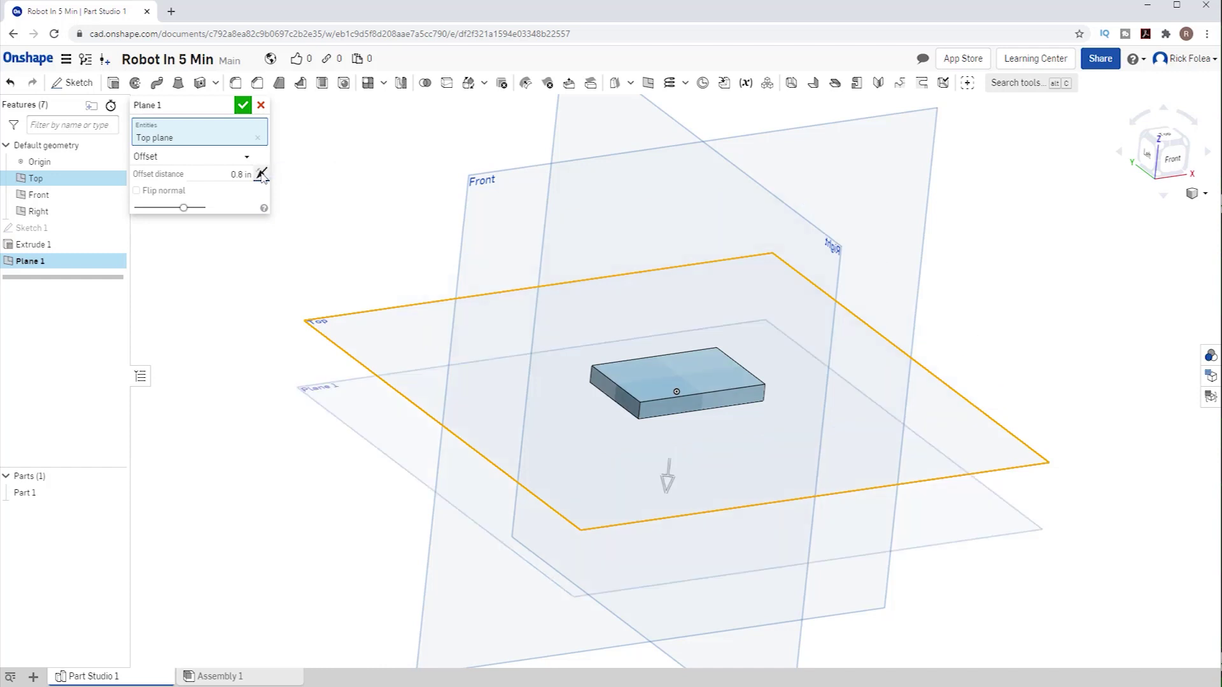
click(261, 174)
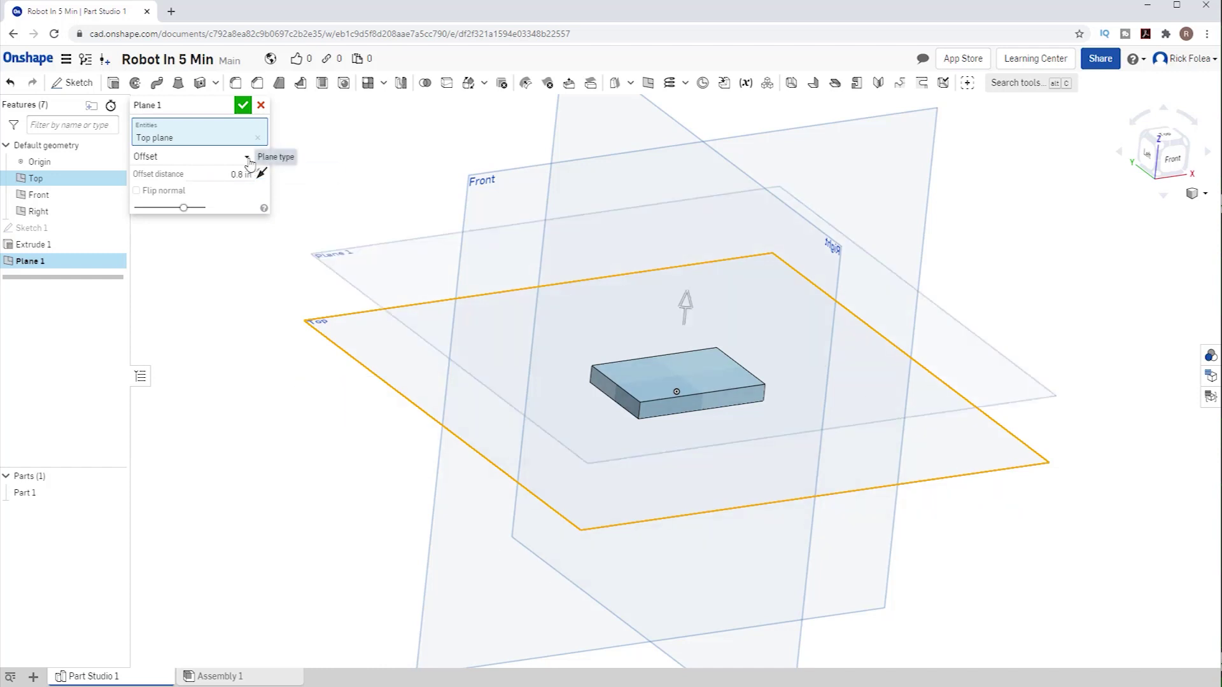
click(250, 162)
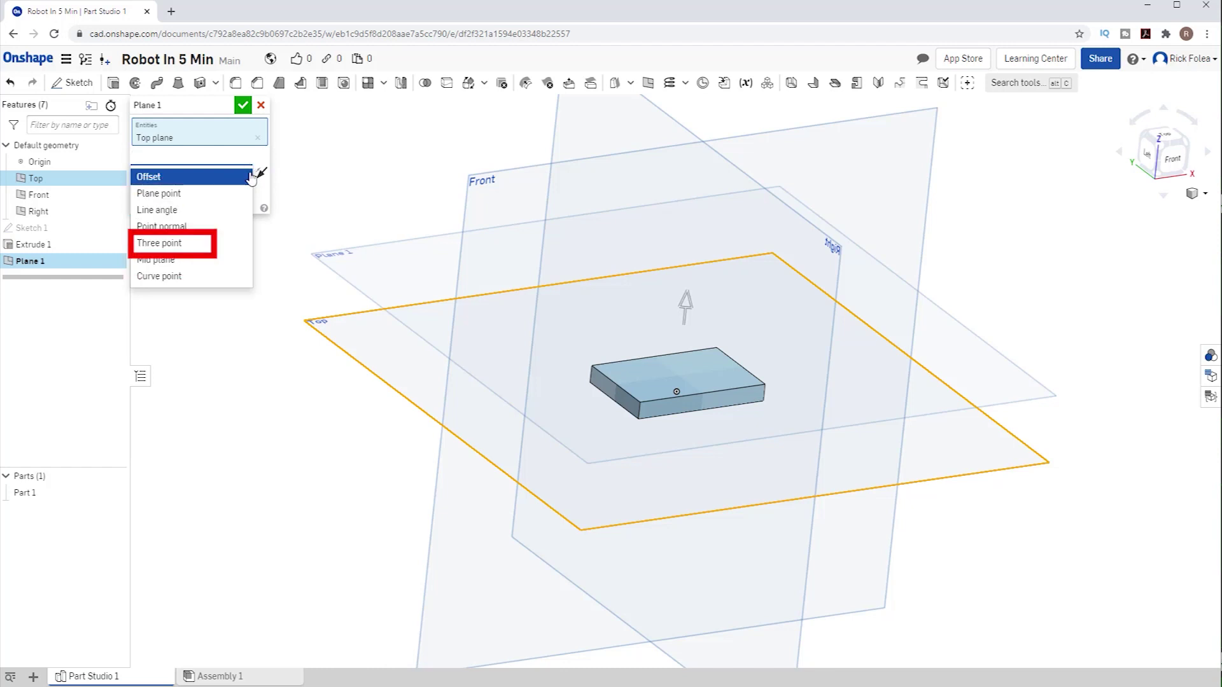
click(222, 177)
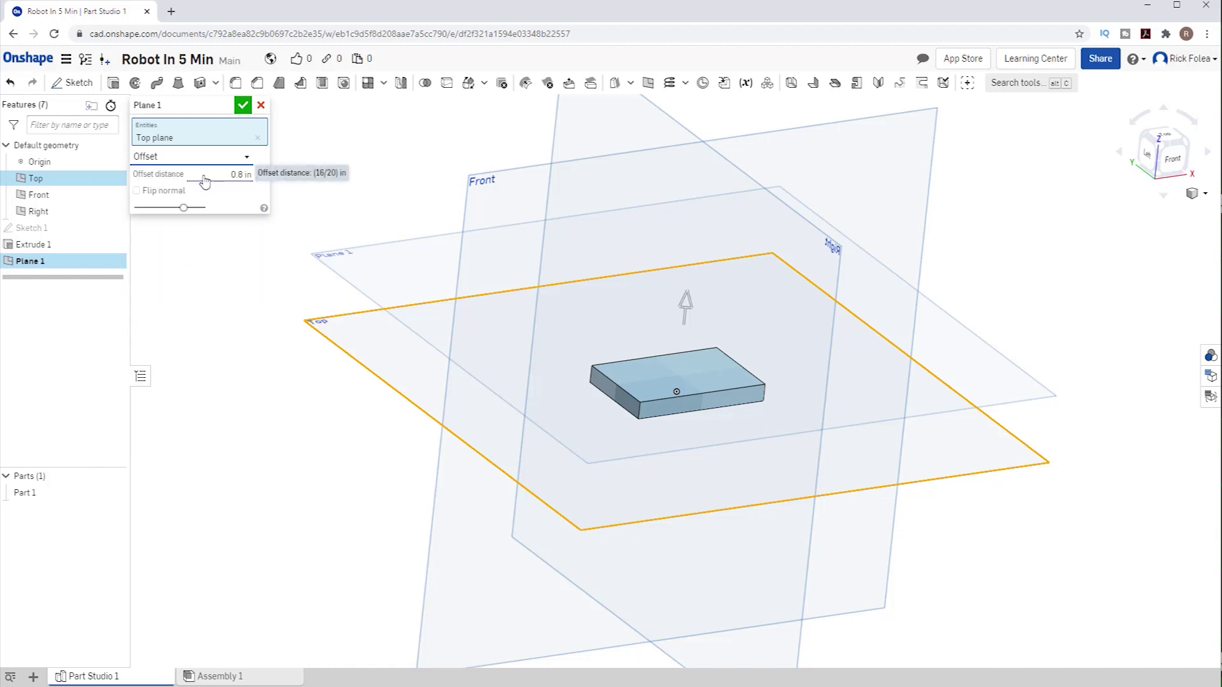
click(221, 105)
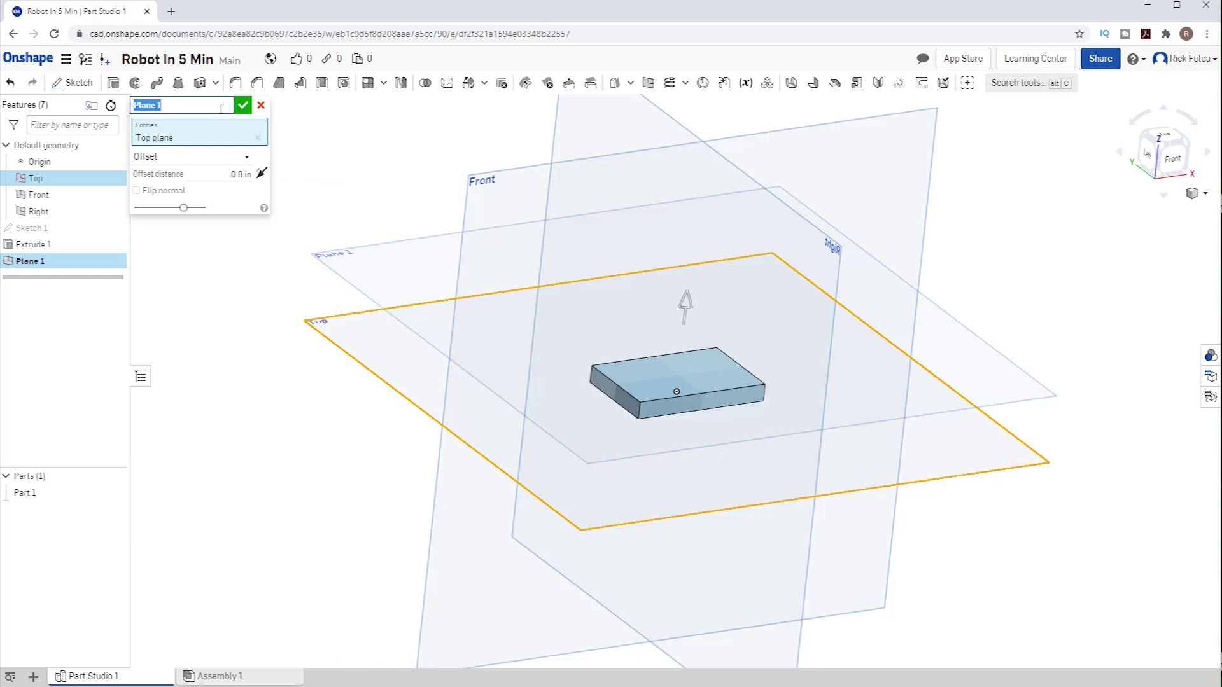
text(RobotTop)
Step: Confirm the RobotTop plane, then select it and begin Sketch 2 on it
click(242, 108)
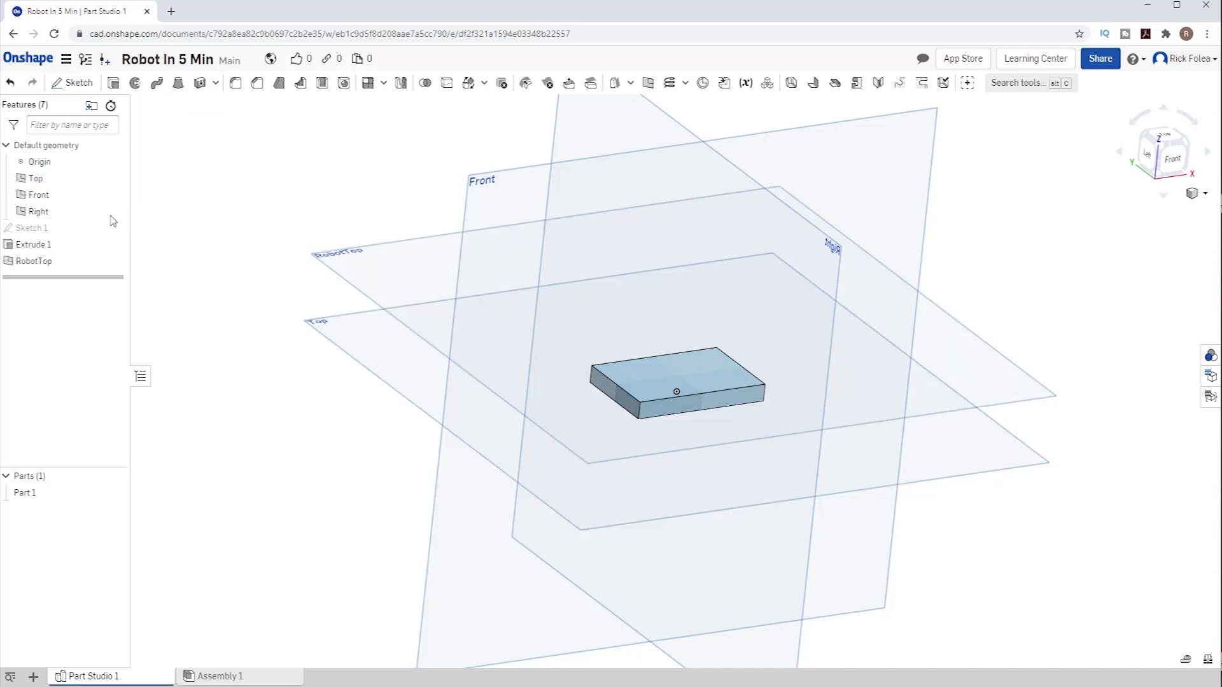
right_click(32, 265)
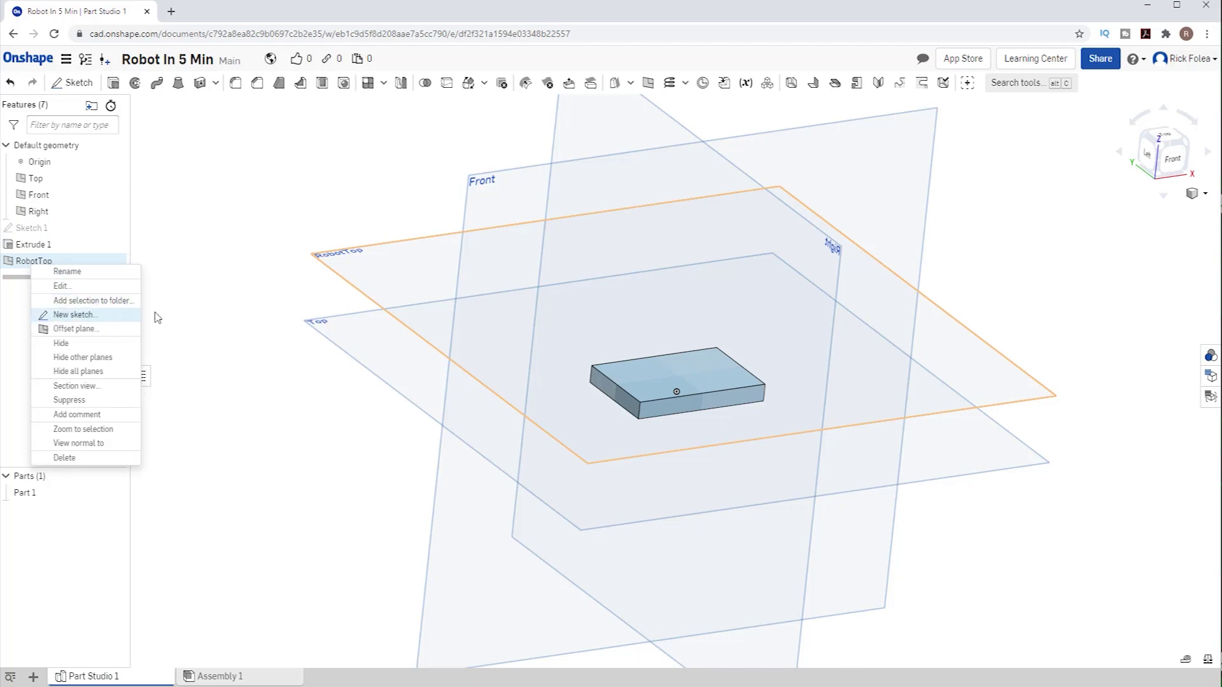
right_click(381, 267)
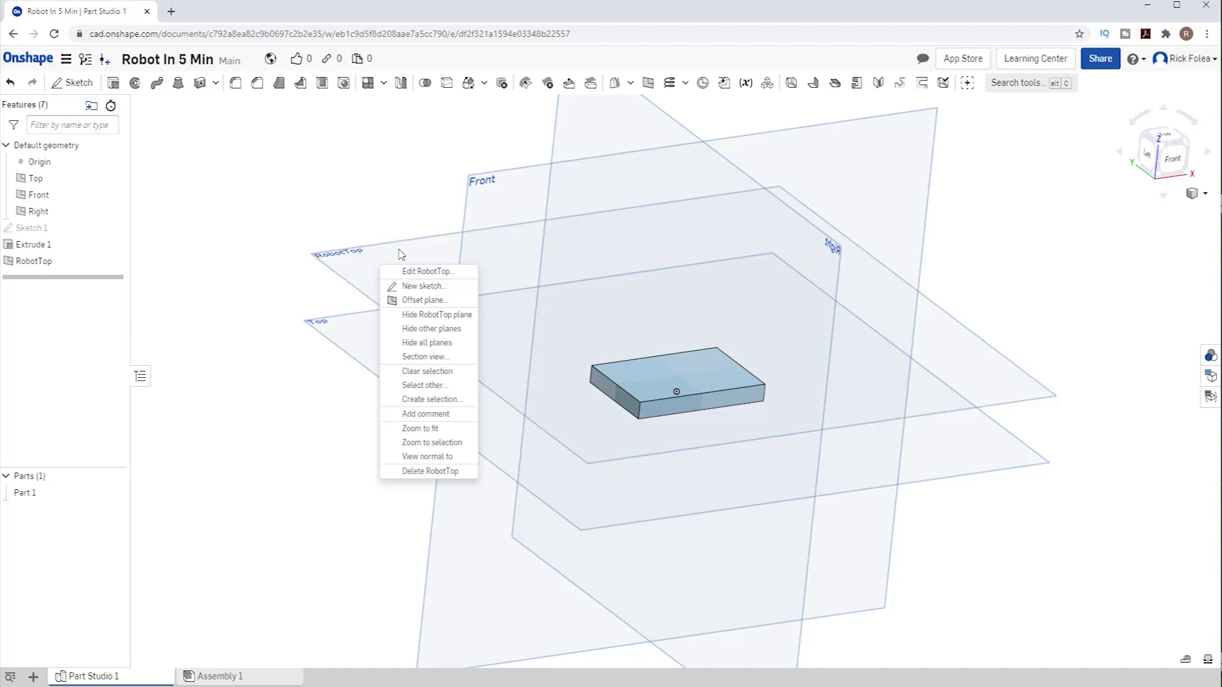
click(400, 254)
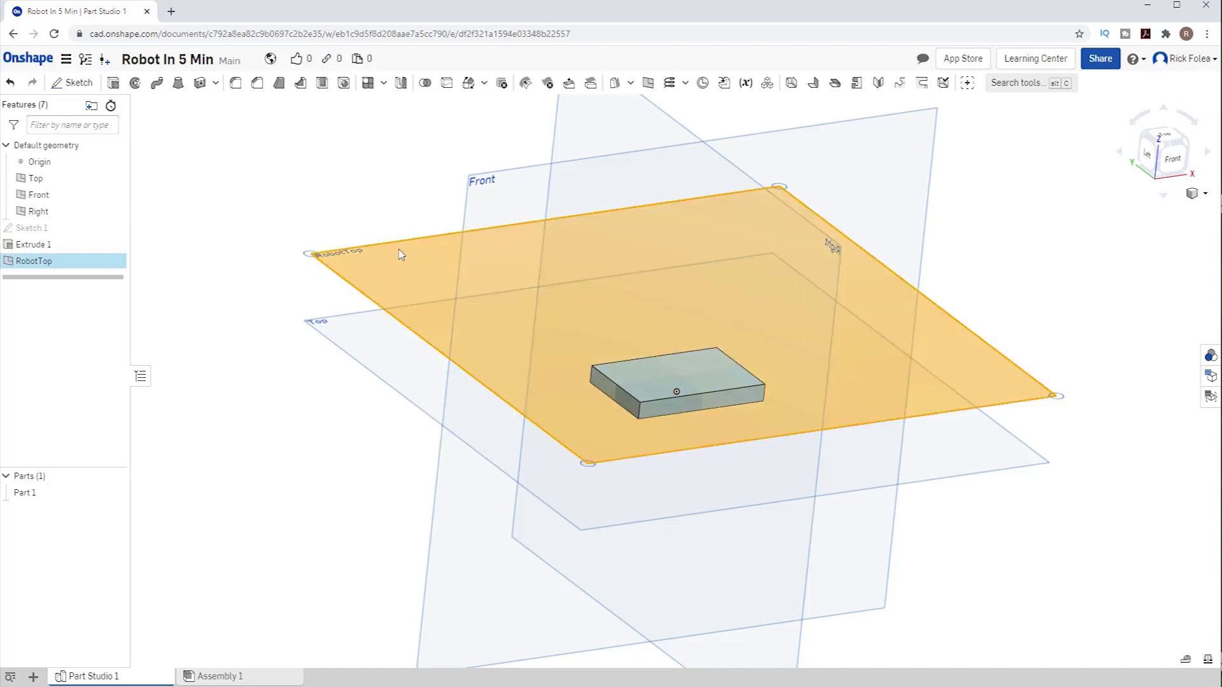
click(76, 84)
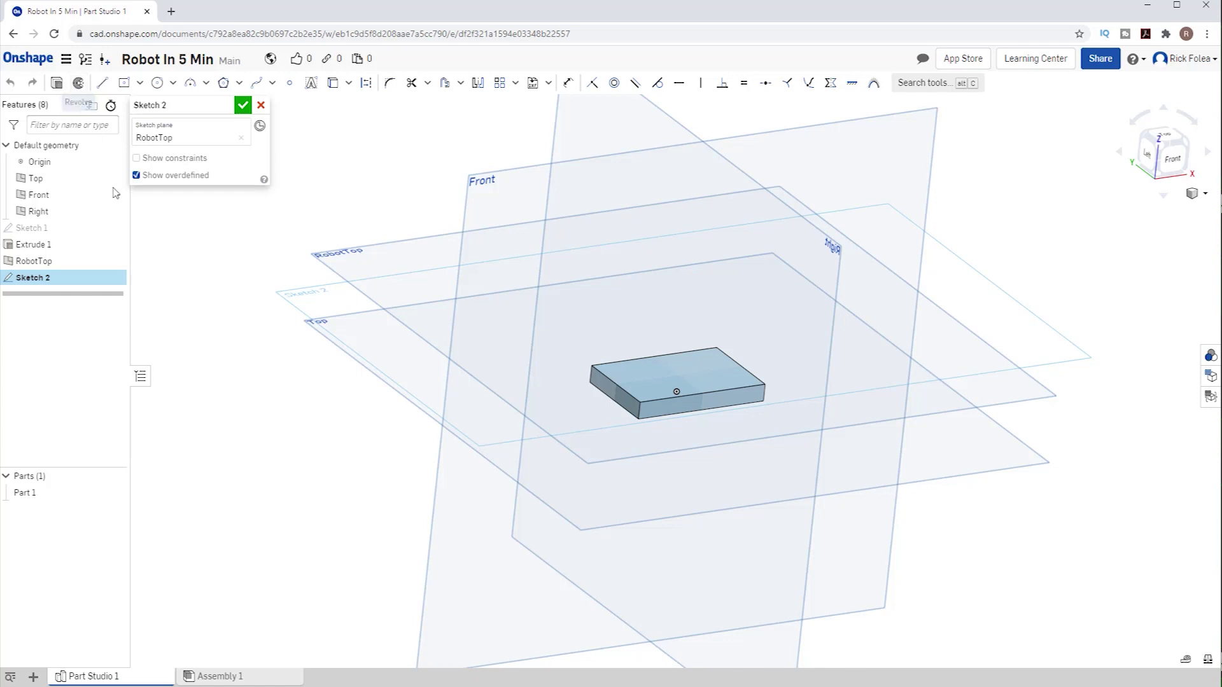
Step: In top view, draw a 0.8 by 0.7 in corner rectangle and drag it over the block
click(1163, 138)
click(124, 83)
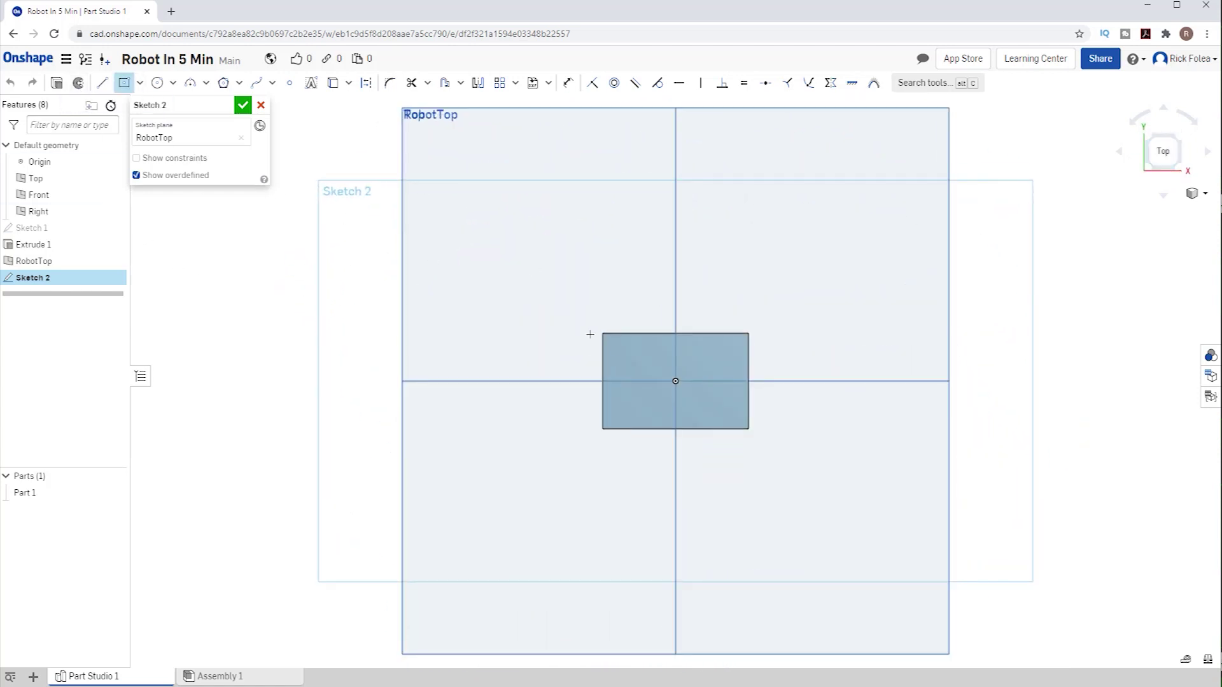
click(579, 325)
text(0.75)
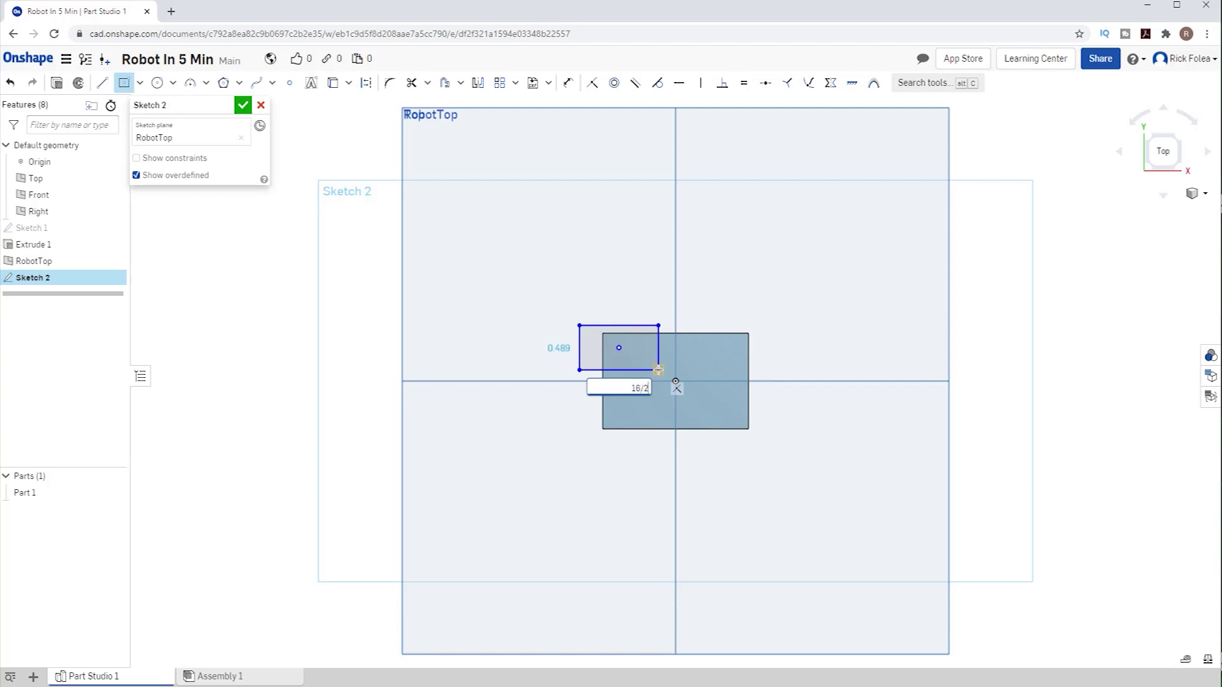
key(Tab)
text(14/20)
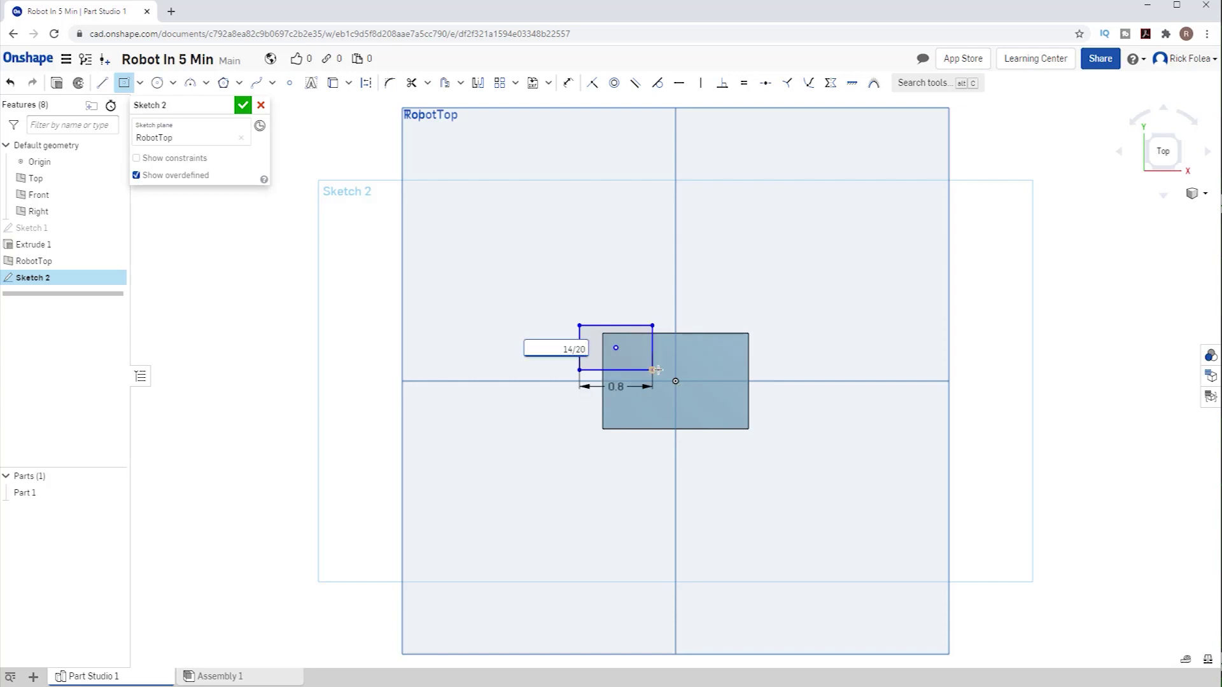
key(Return)
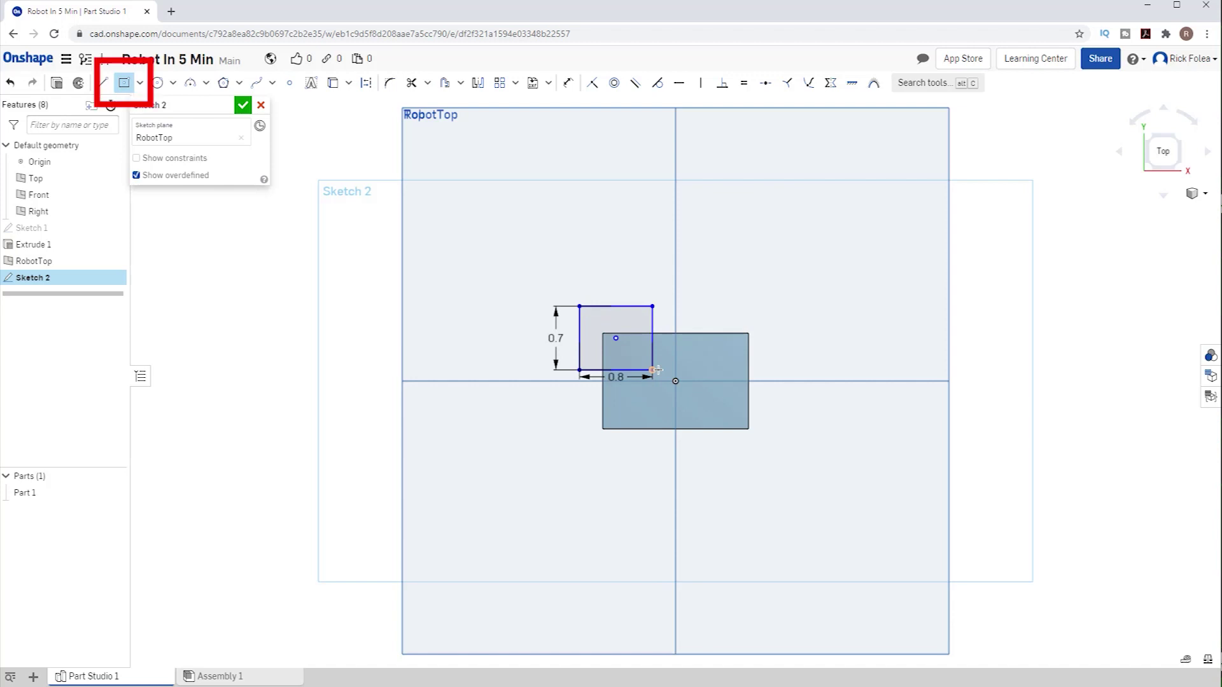
key(Escape)
drag(617, 348, 652, 384)
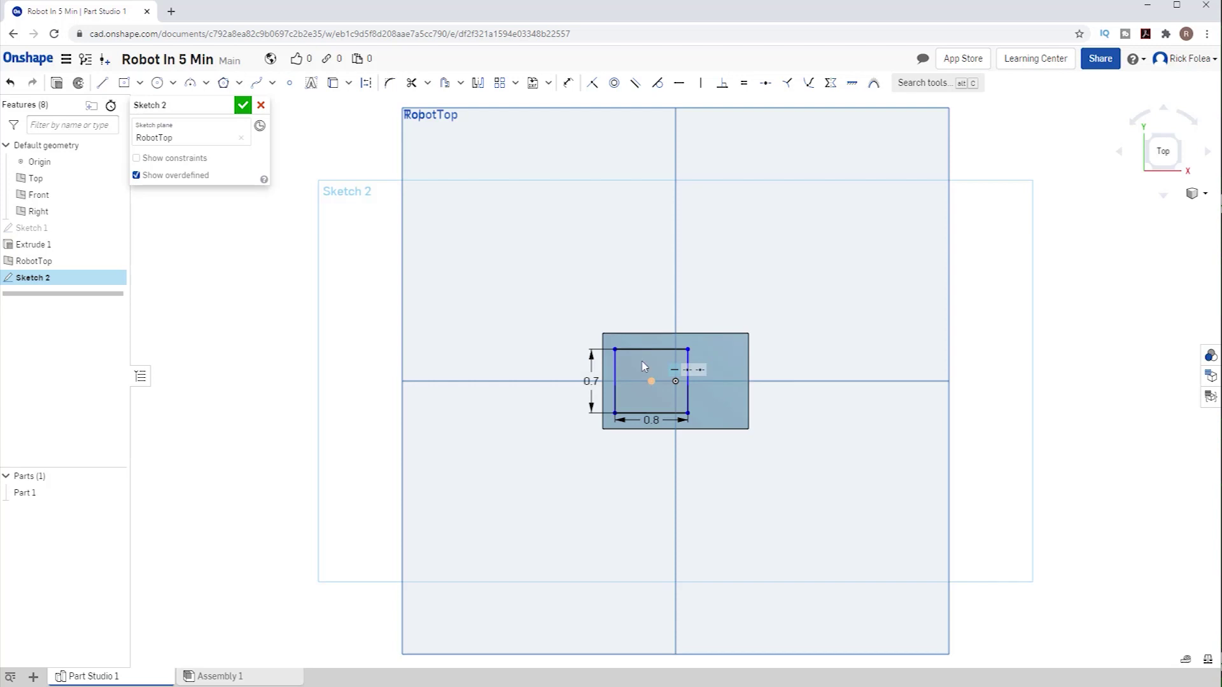
Step: Dimension the rectangle's left edge 0.25 in (5/20) from the block's left edge
click(568, 84)
click(613, 381)
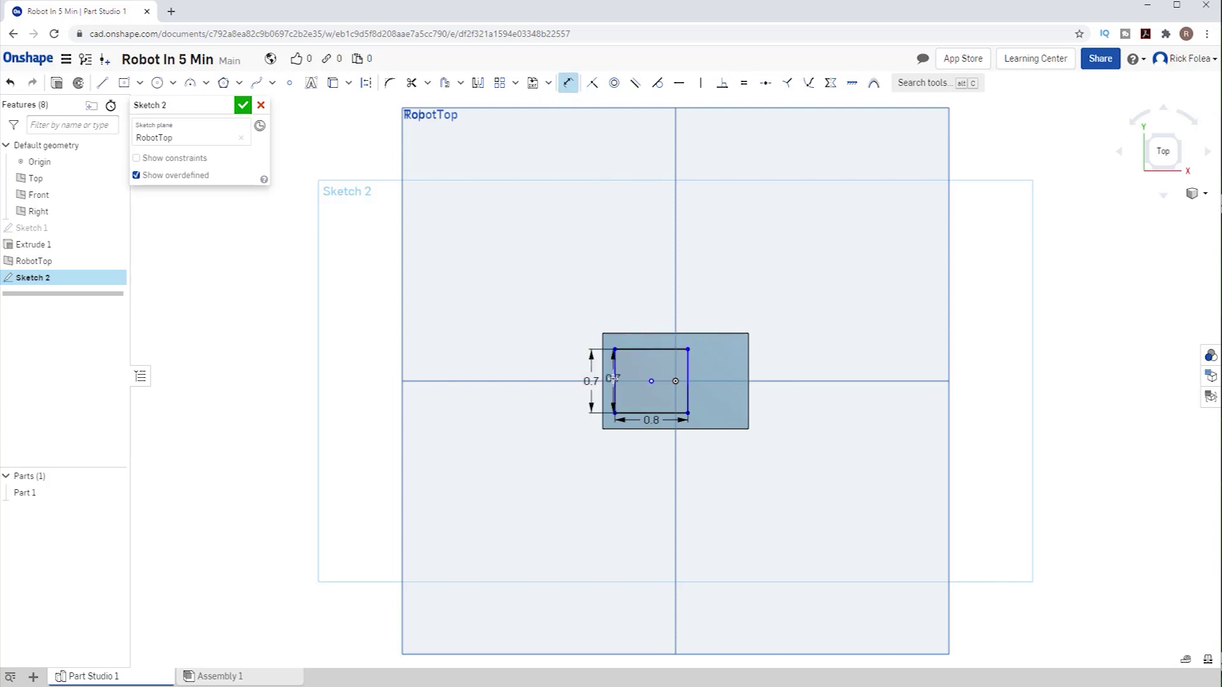
click(602, 380)
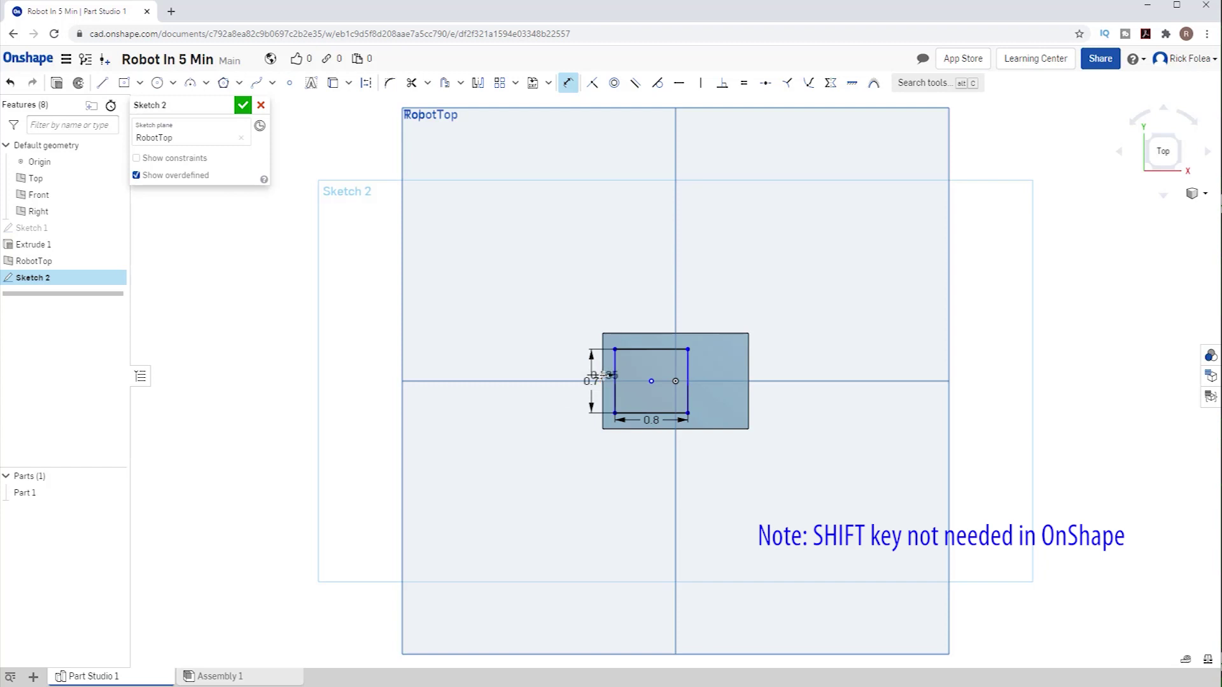
click(549, 456)
text(5/20)
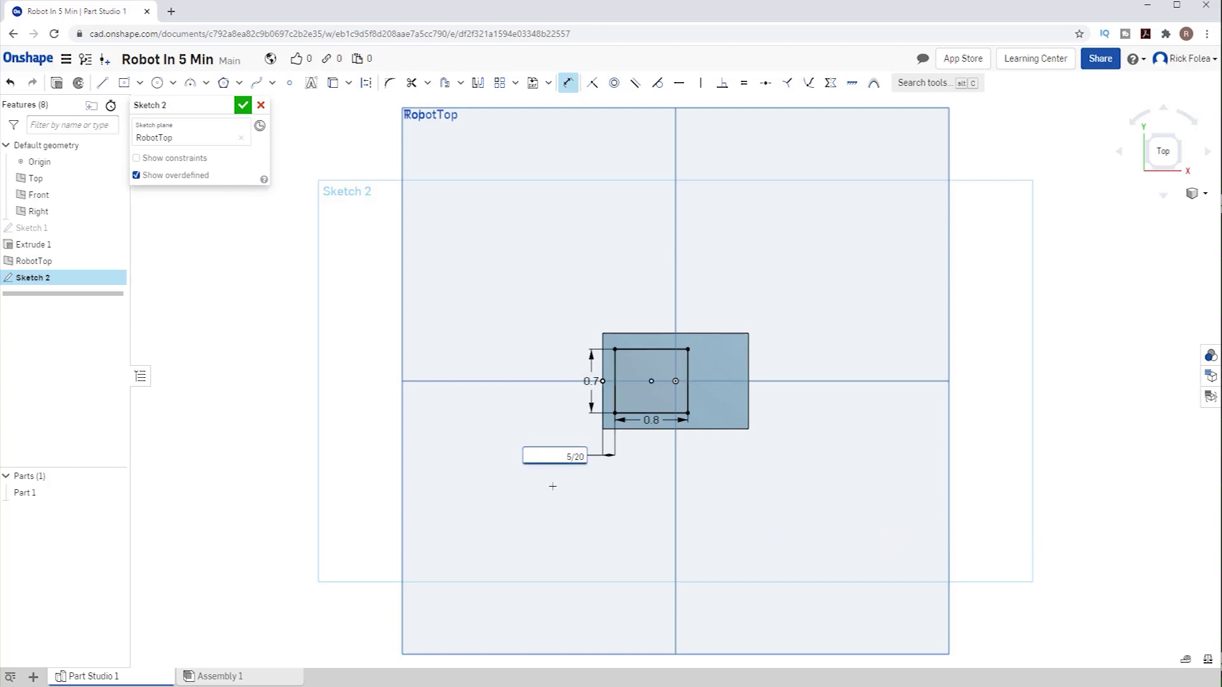
key(Return)
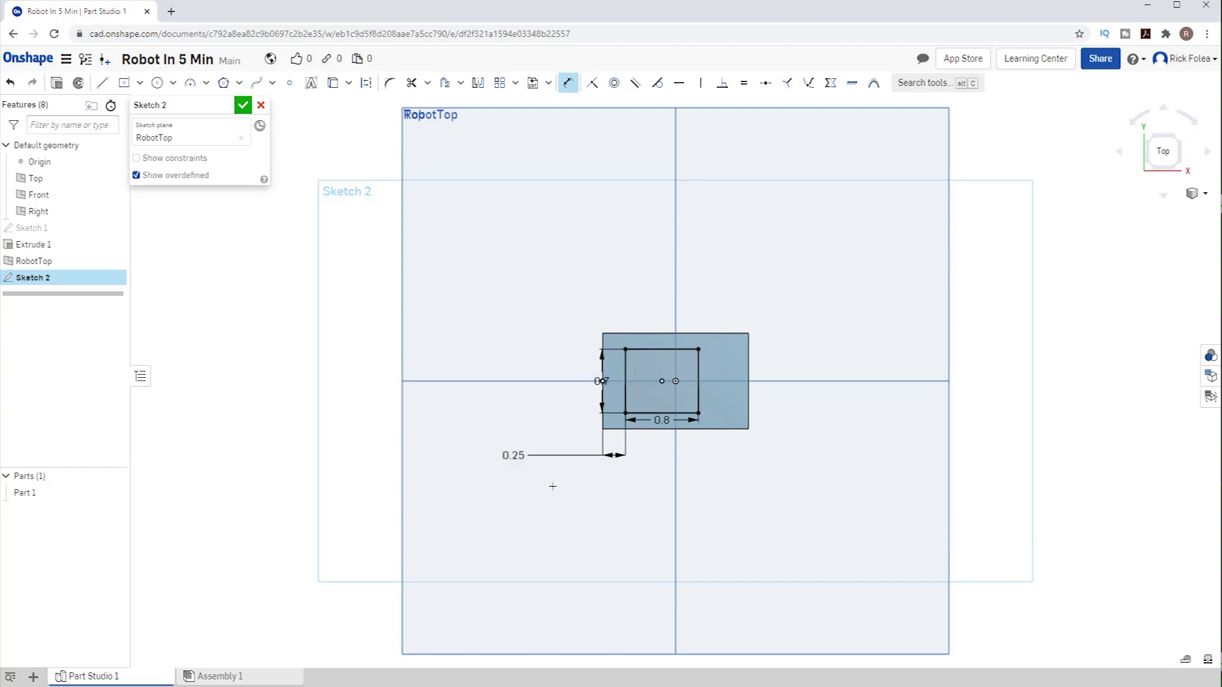
key(Escape)
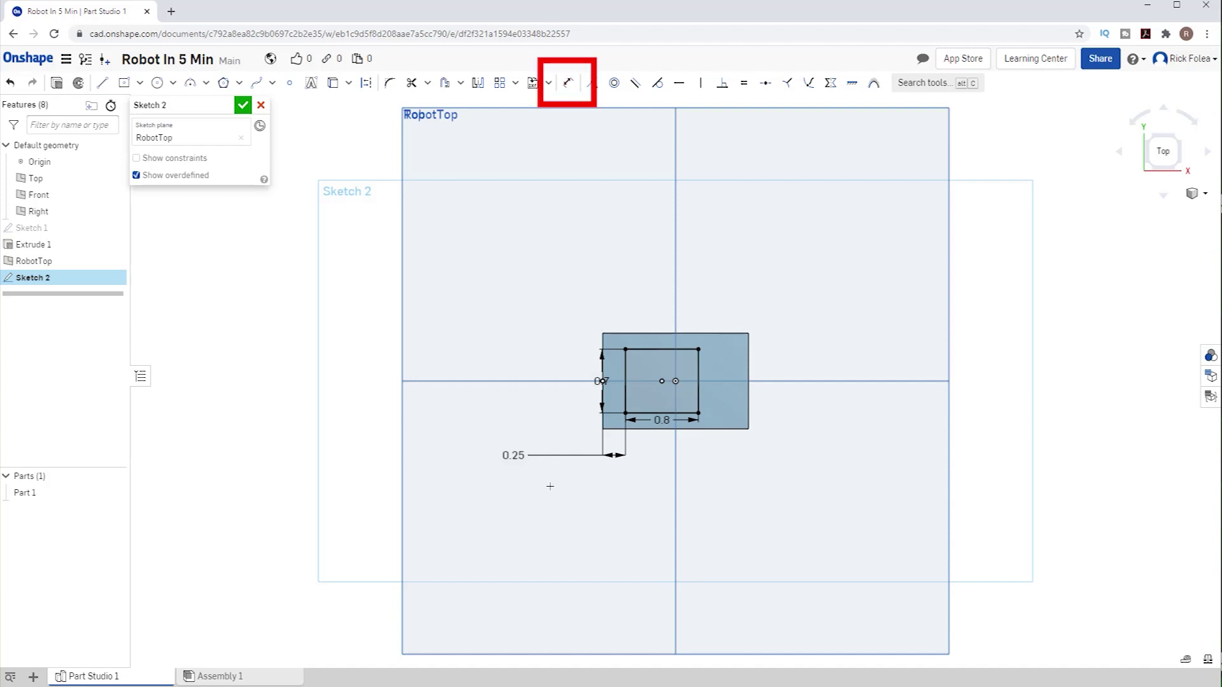
mouse_move(546, 494)
right_down()
mouse_move(575, 477)
mouse_move(531, 417)
mouse_move(548, 399)
mouse_move(585, 411)
right_up()
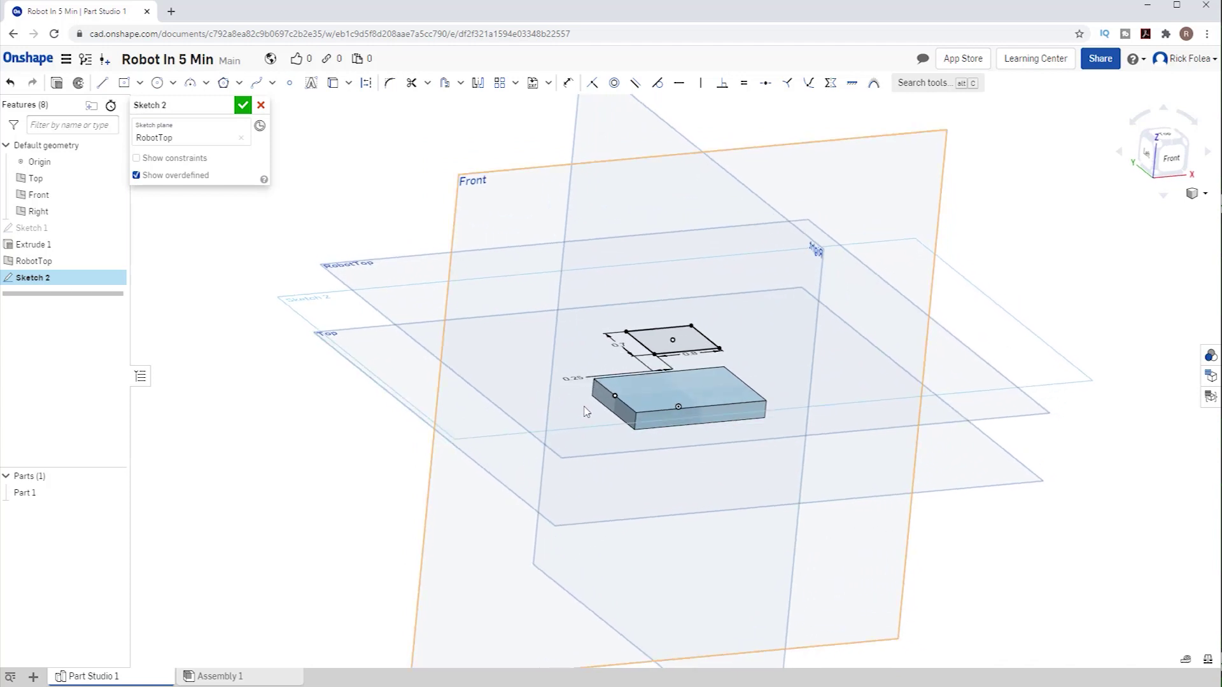
Step: Finish Sketch 2 and loft the block's top face to its rectangle, creating Loft 1
click(243, 105)
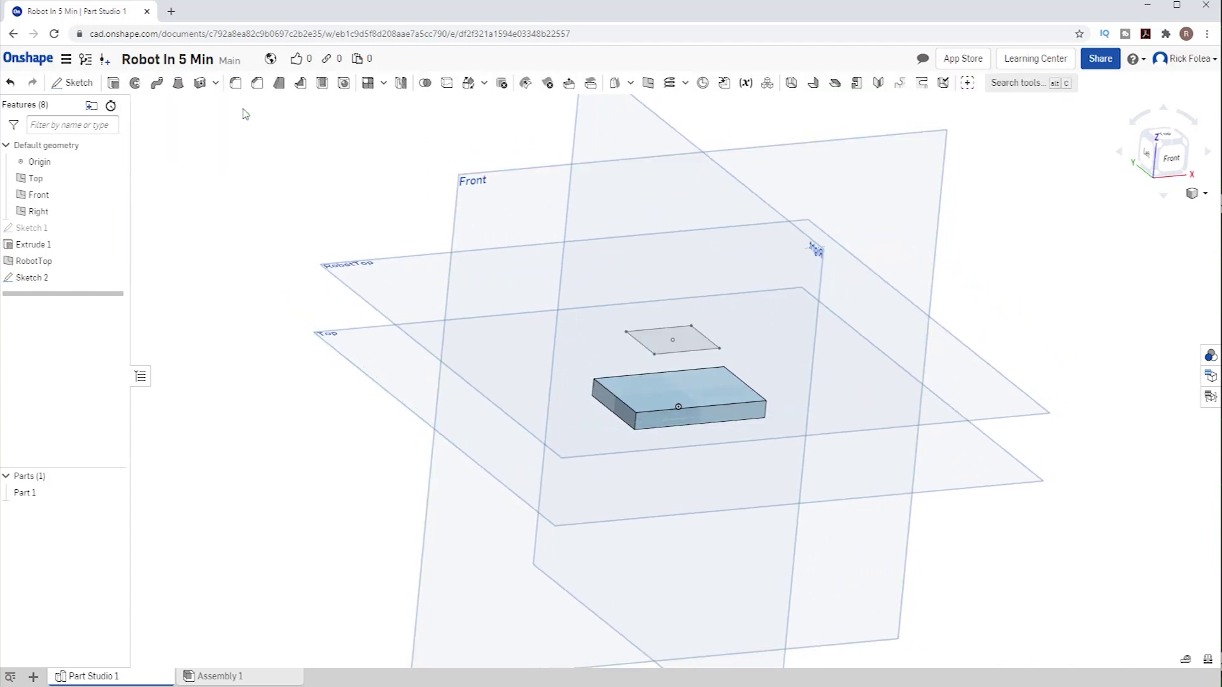
click(634, 396)
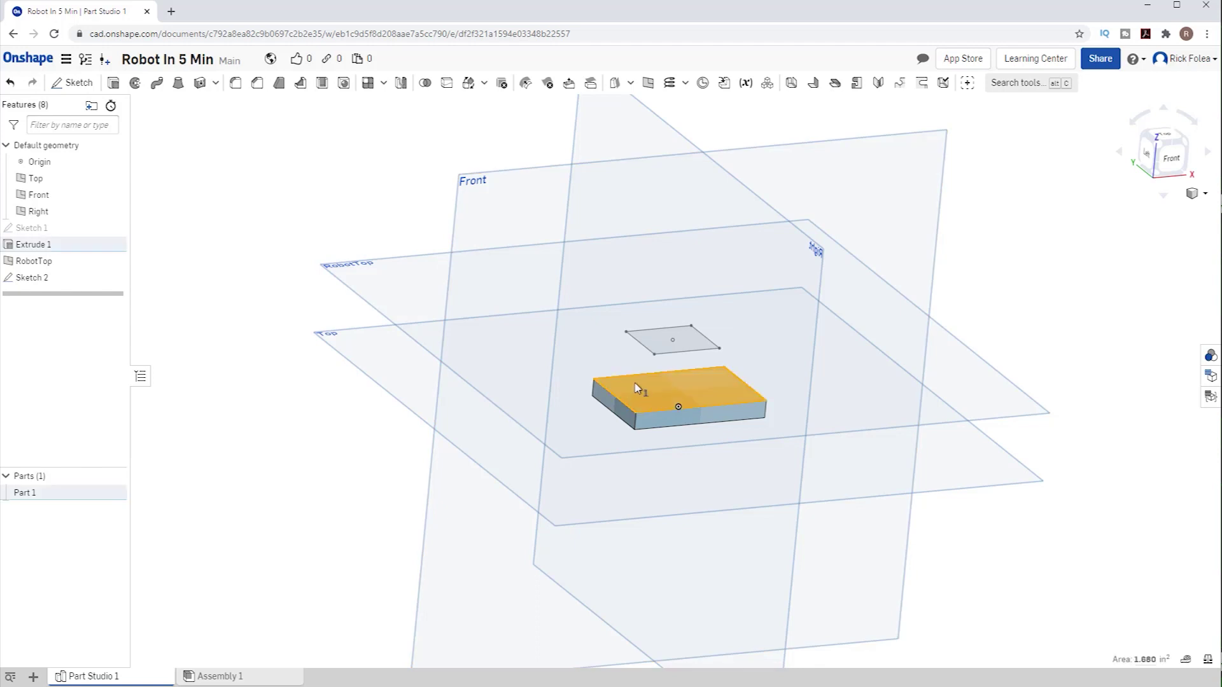
click(656, 344)
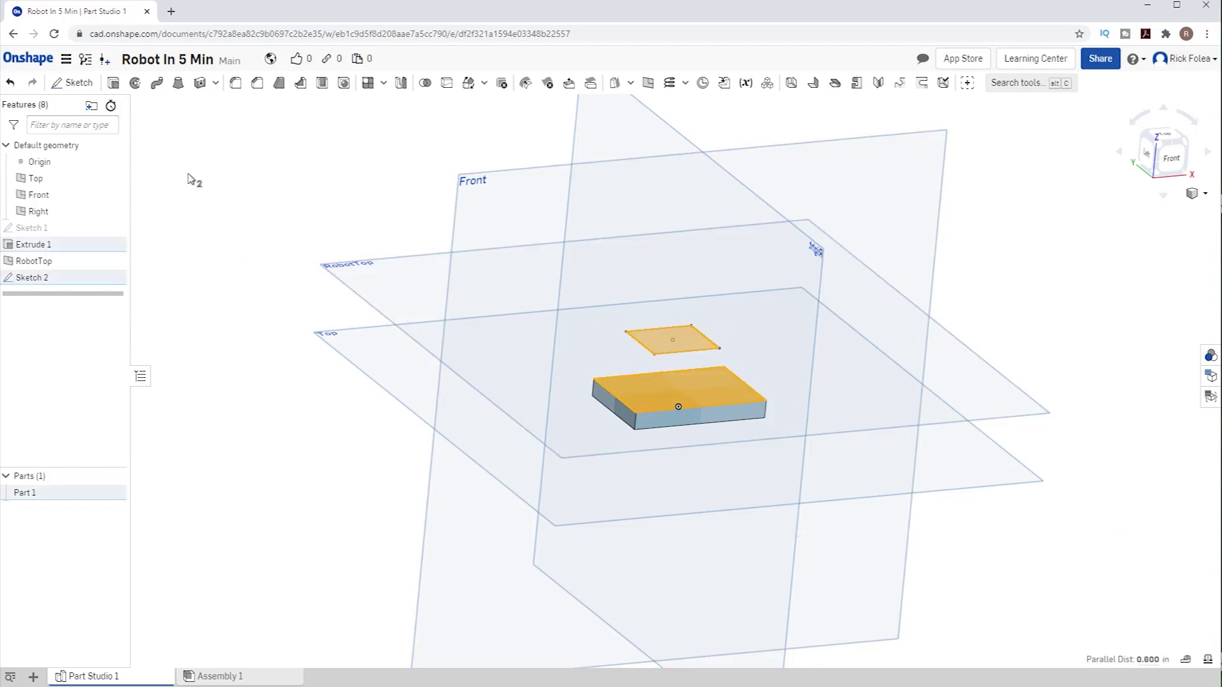
click(178, 84)
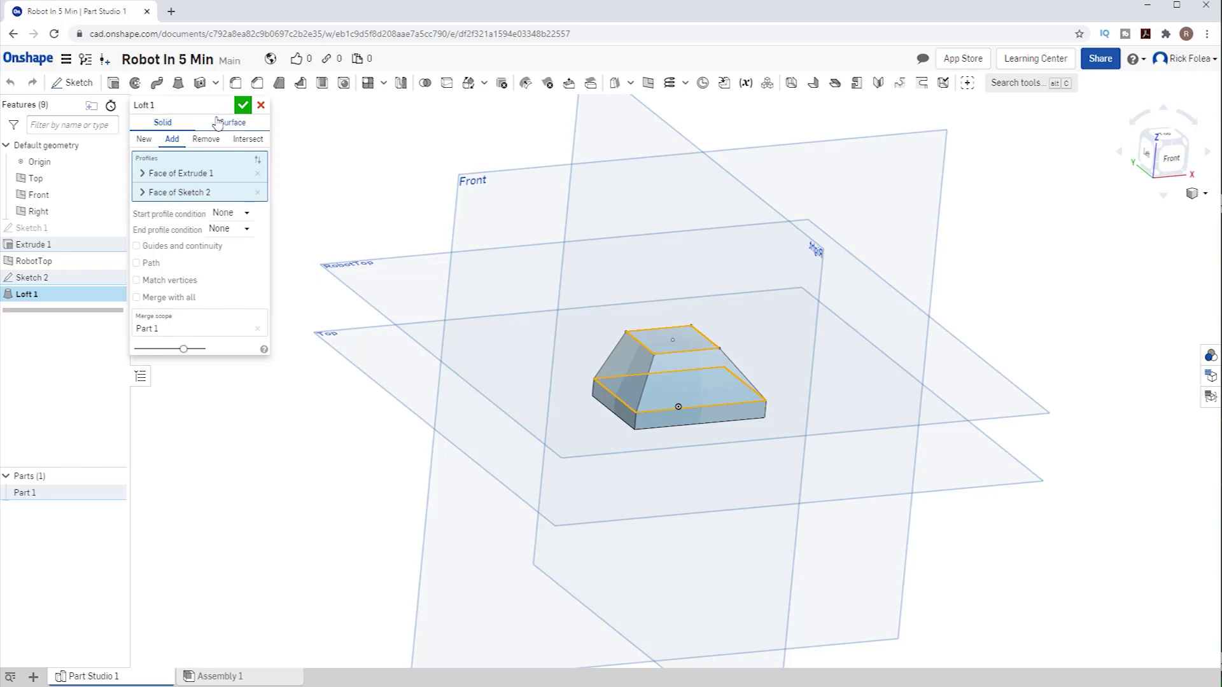
click(242, 105)
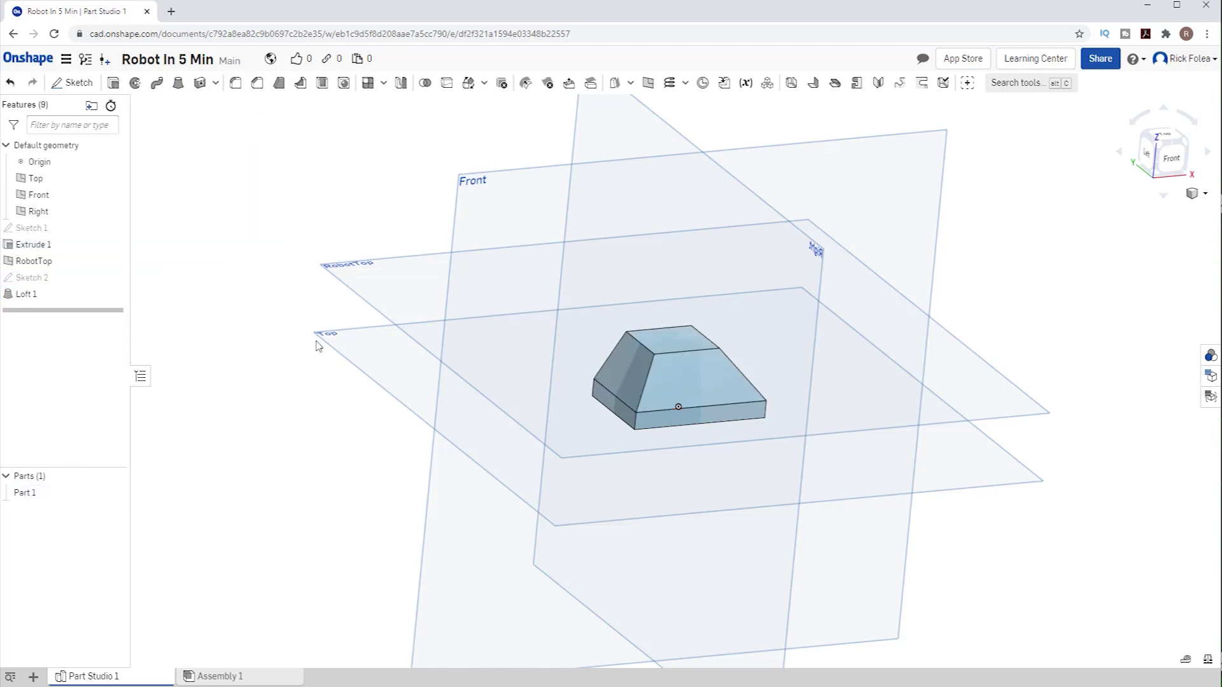
right_drag(330, 401, 221, 396)
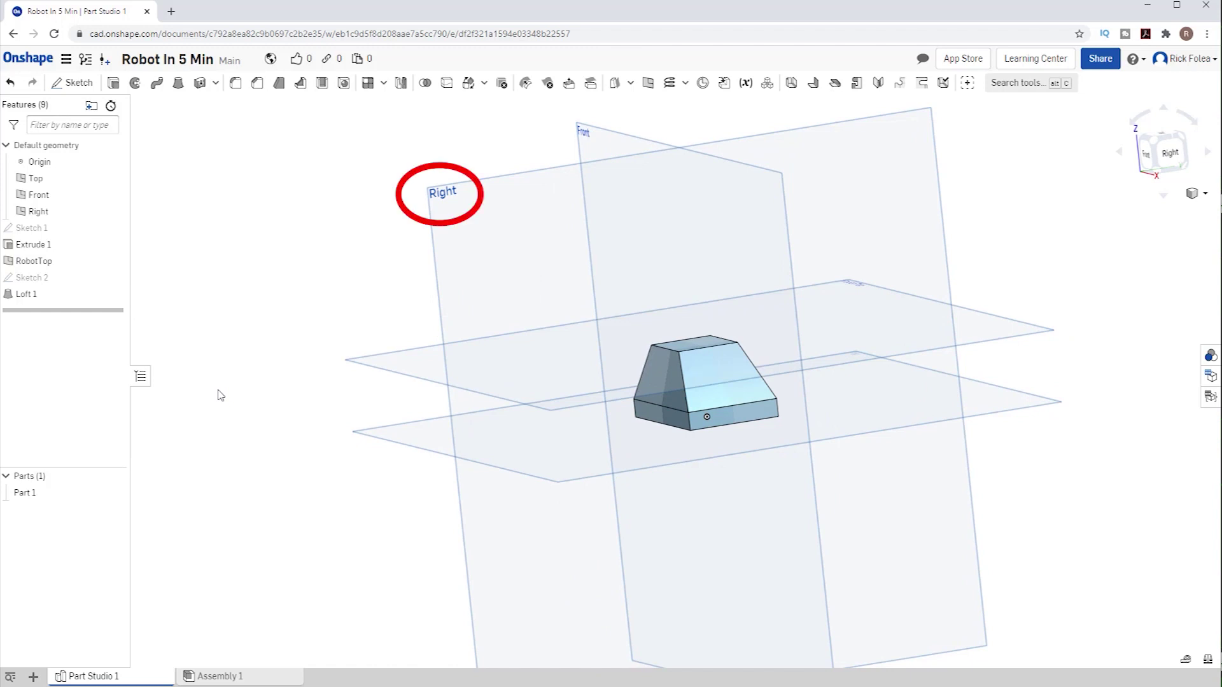
Step: Switch to the right-side view and start a sketch on the Right plane
click(1166, 156)
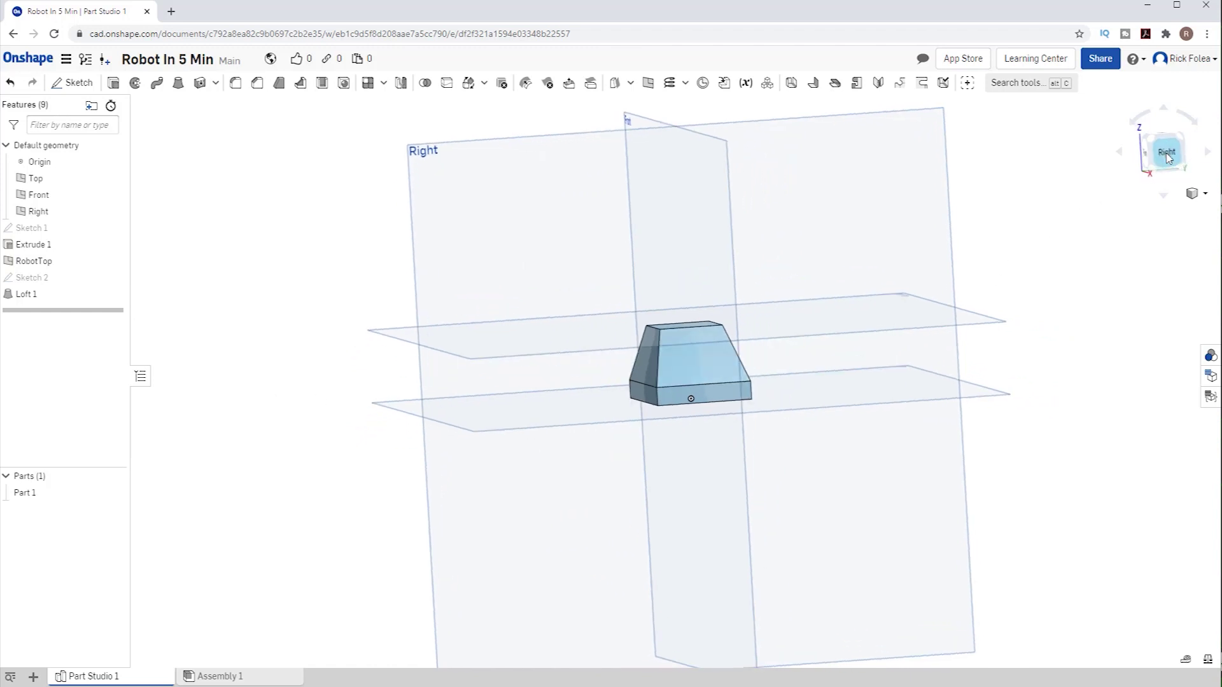
right_click(490, 181)
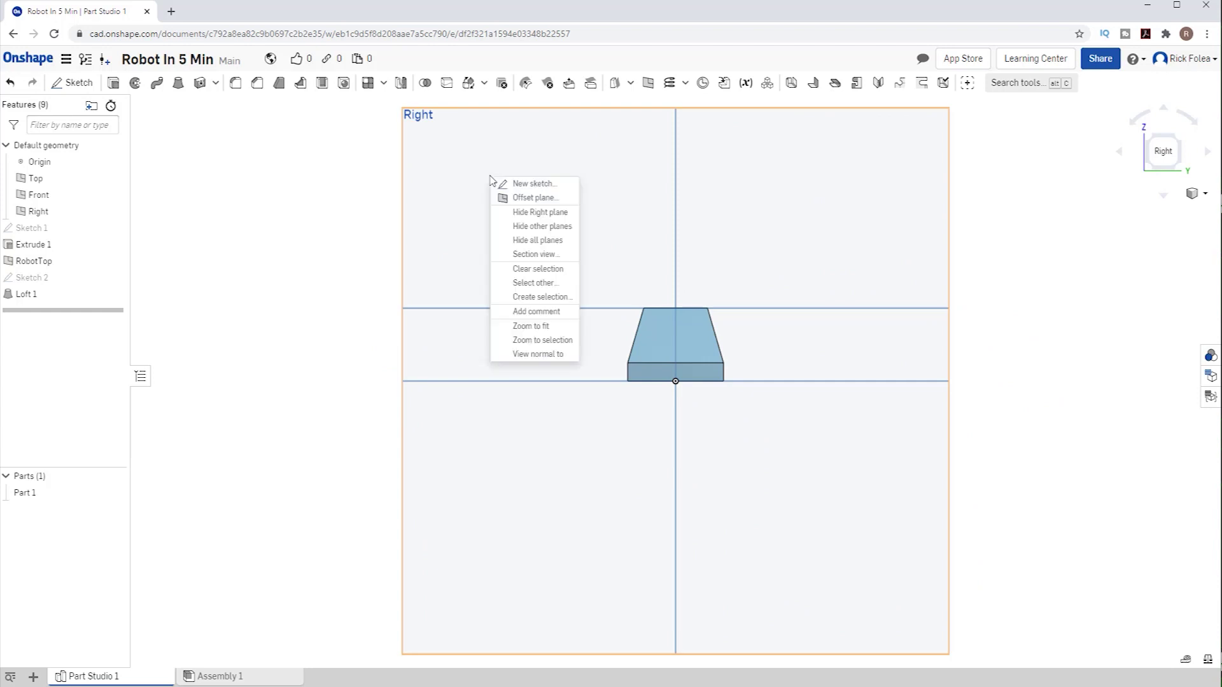
click(533, 185)
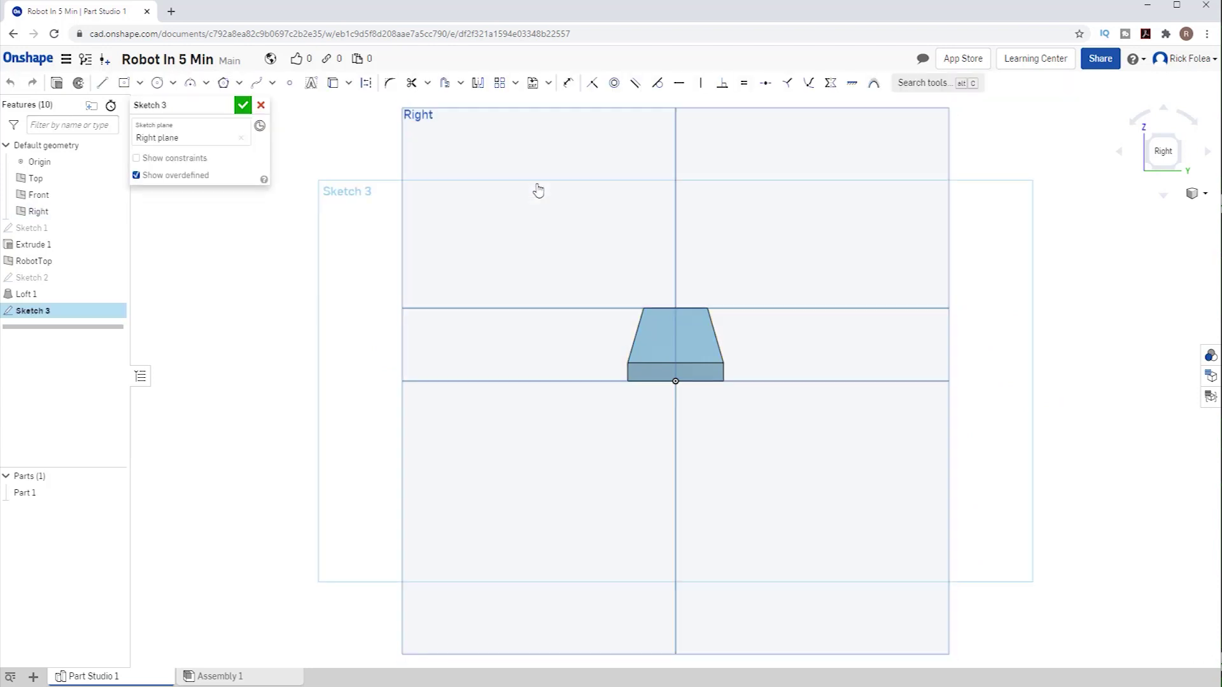
Step: Draw a center-point rectangle 0.4 (8/20) wide by 0.45 (9/20) tall inside the trapezoid
click(124, 83)
click(675, 333)
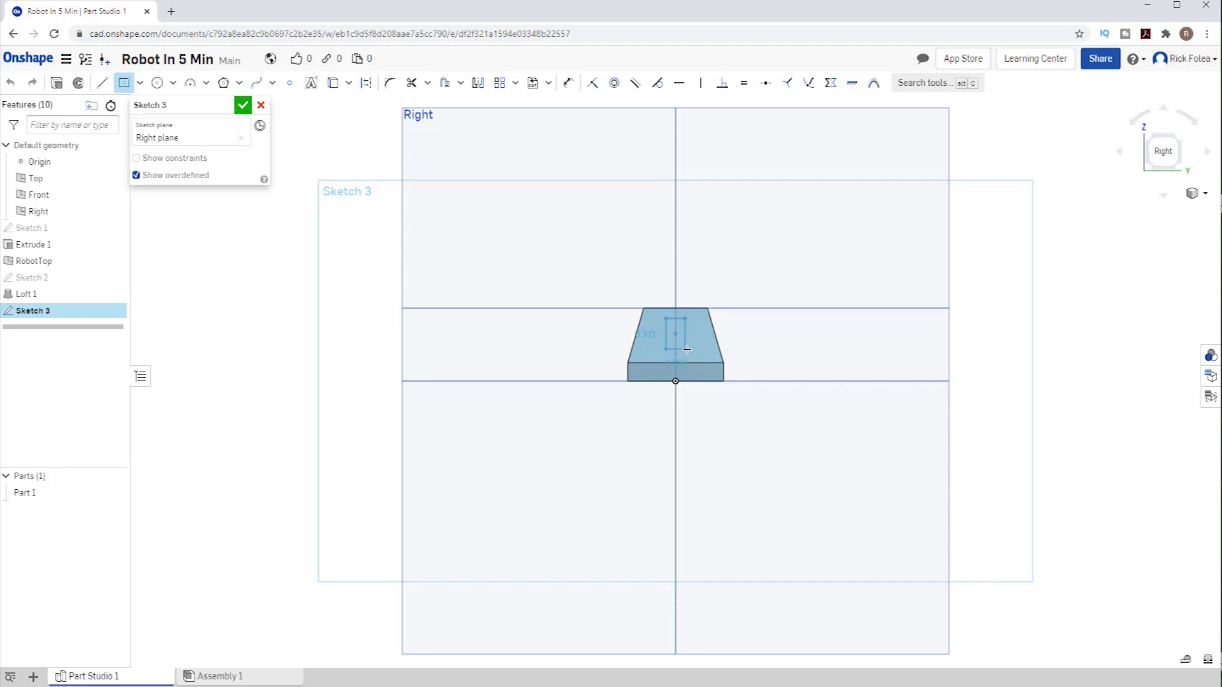
text(8/20)
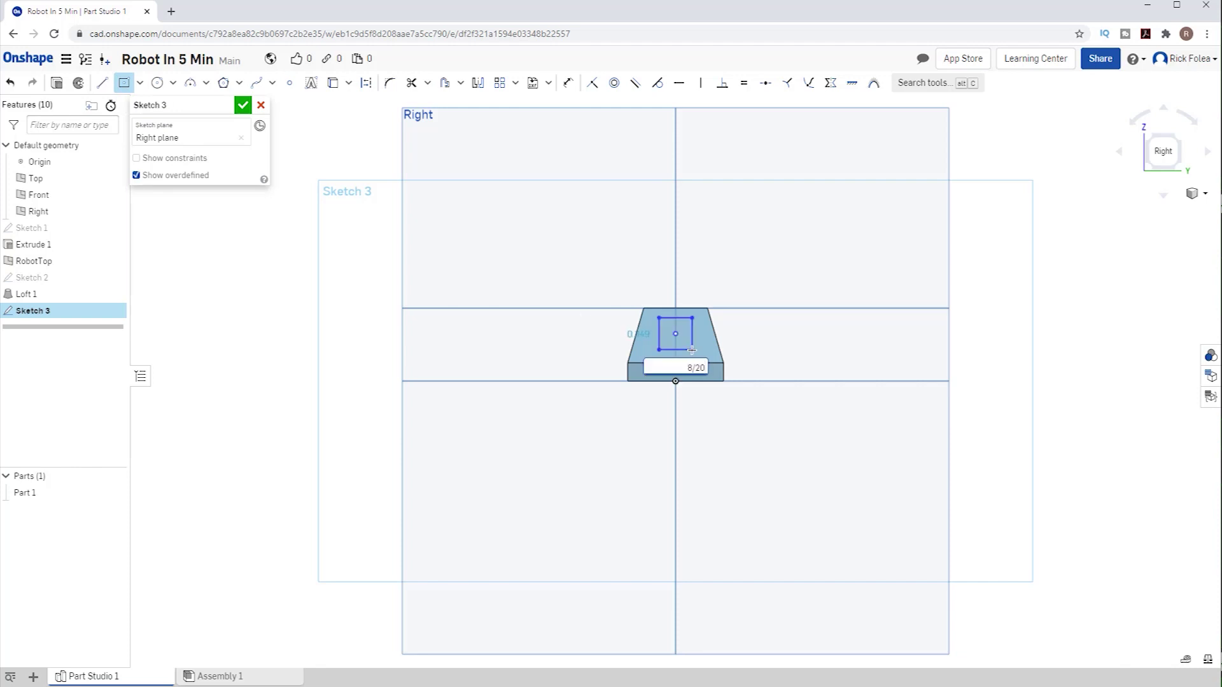
key(Tab)
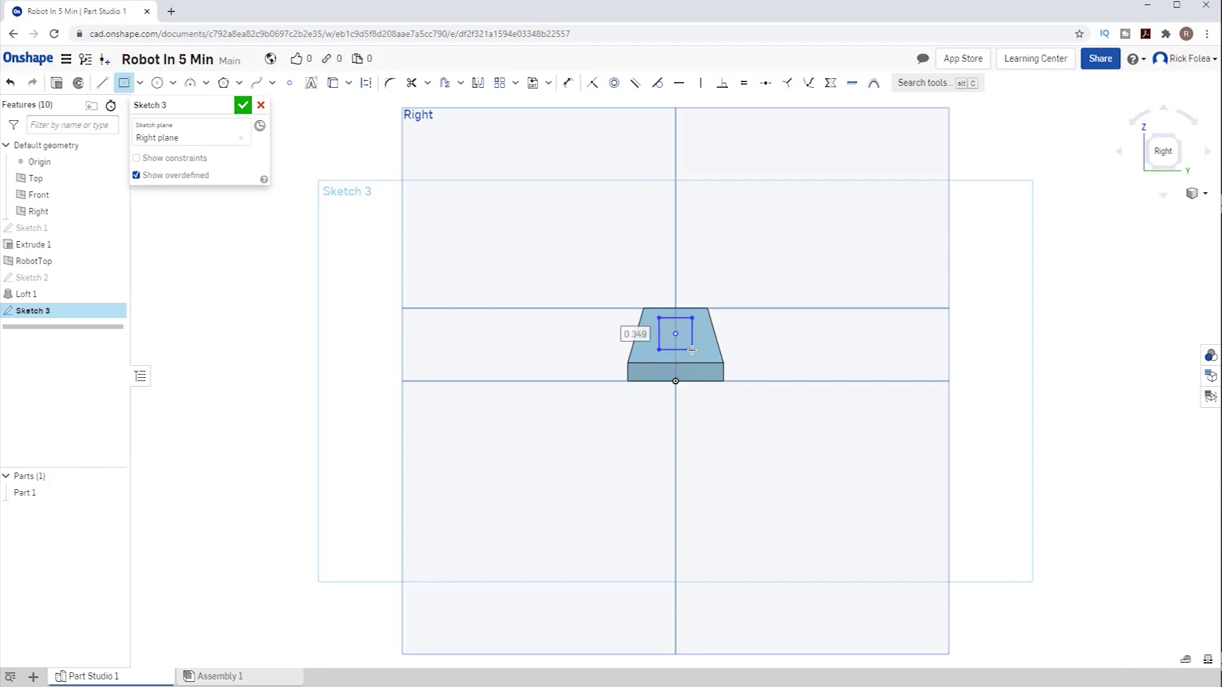
text(9/20)
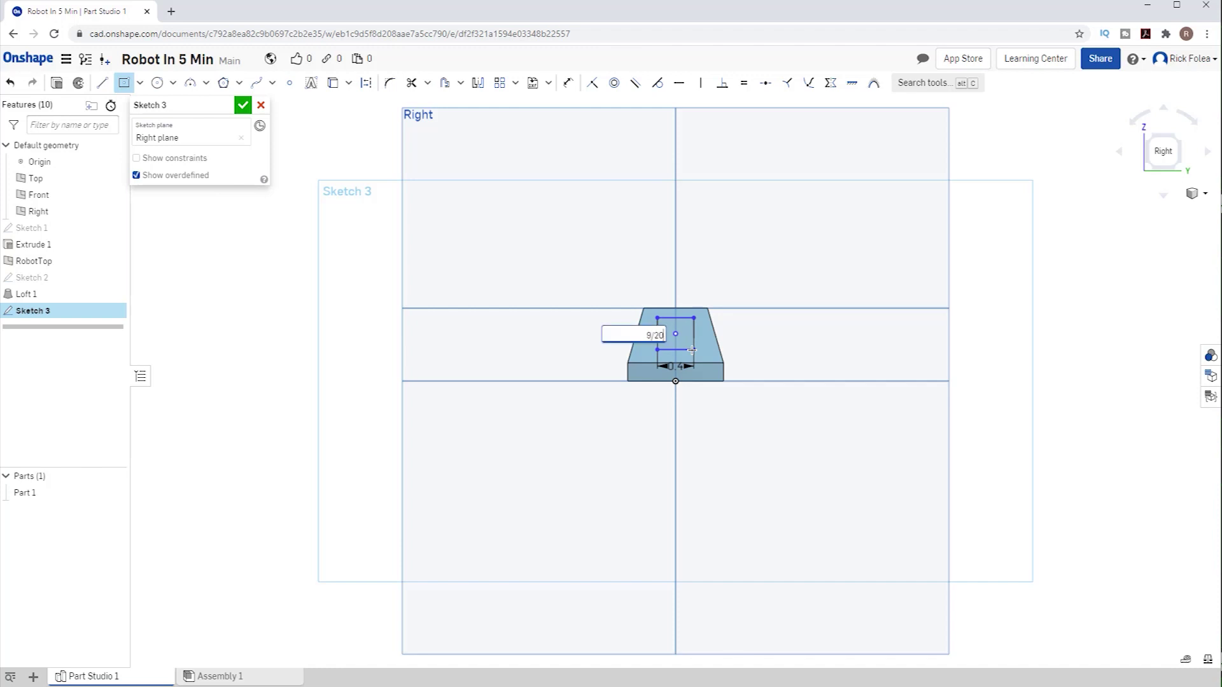
key(Return)
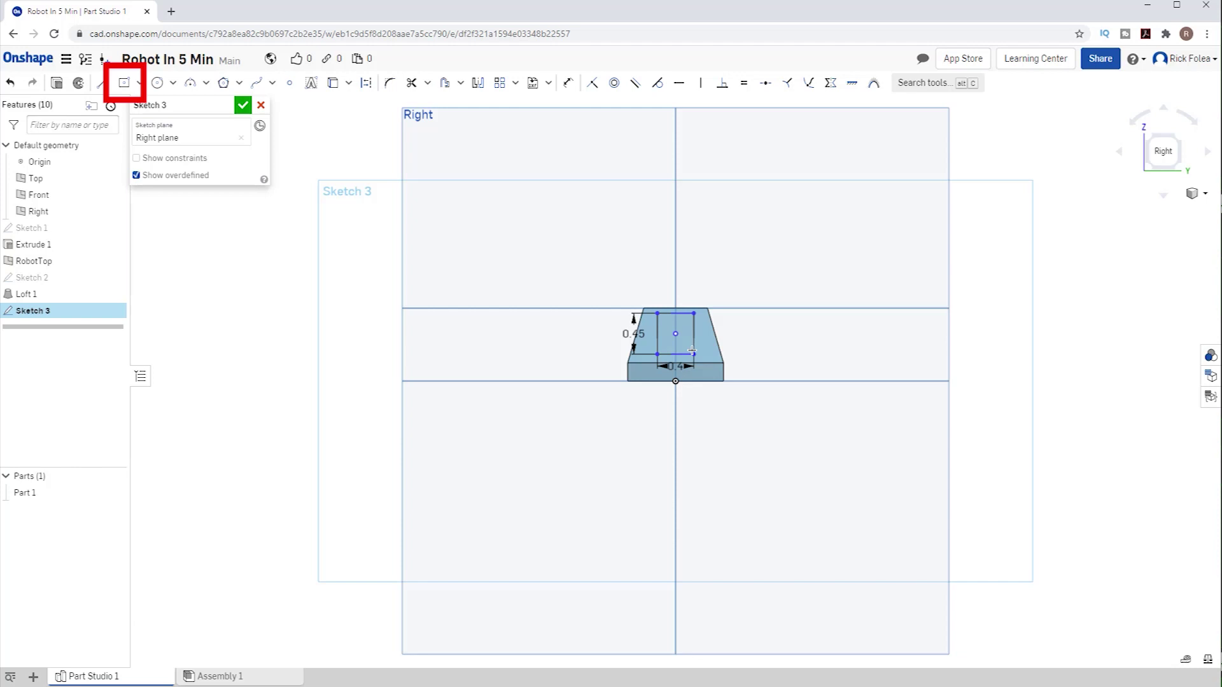
key(Escape)
drag(682, 338, 683, 345)
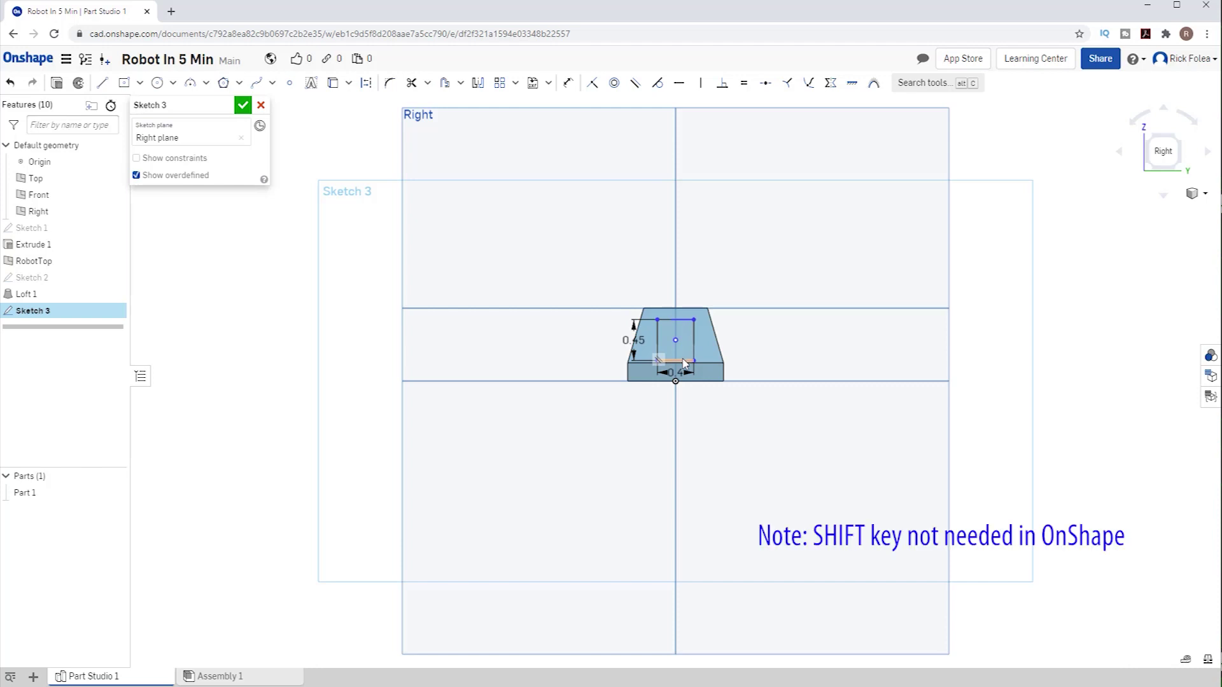
Step: Make the rectangle's bottom edge coincident with the trapezoid's bottom edge
click(683, 361)
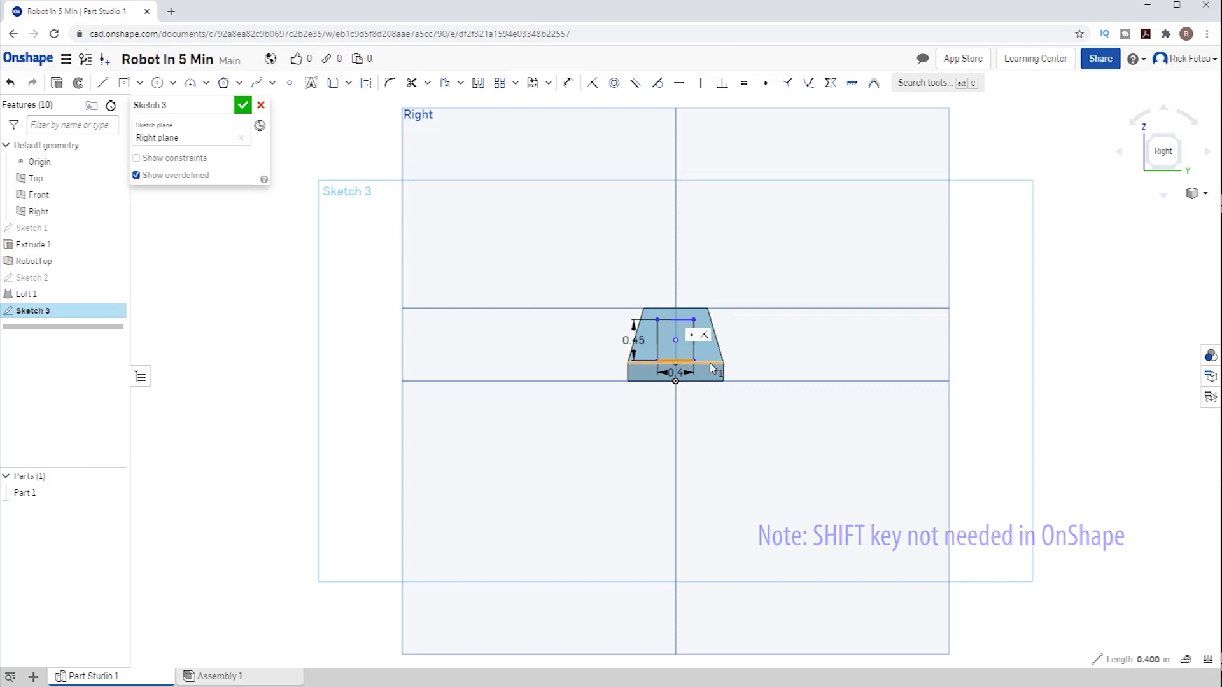
click(711, 366)
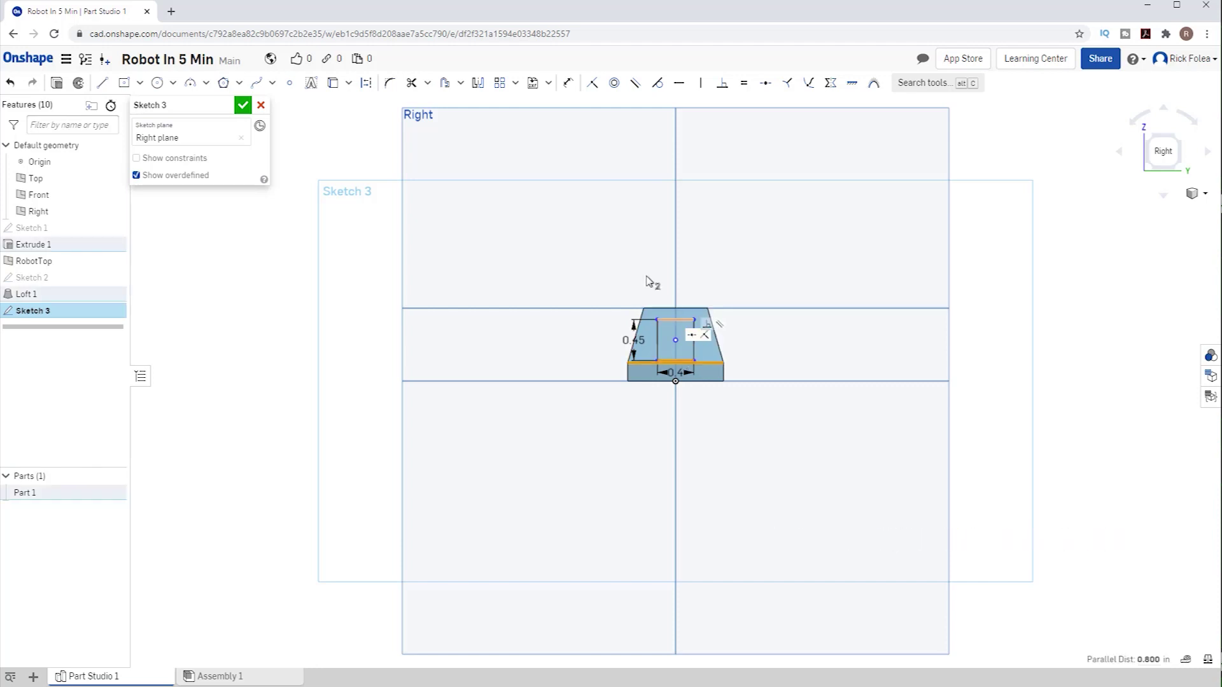
click(592, 84)
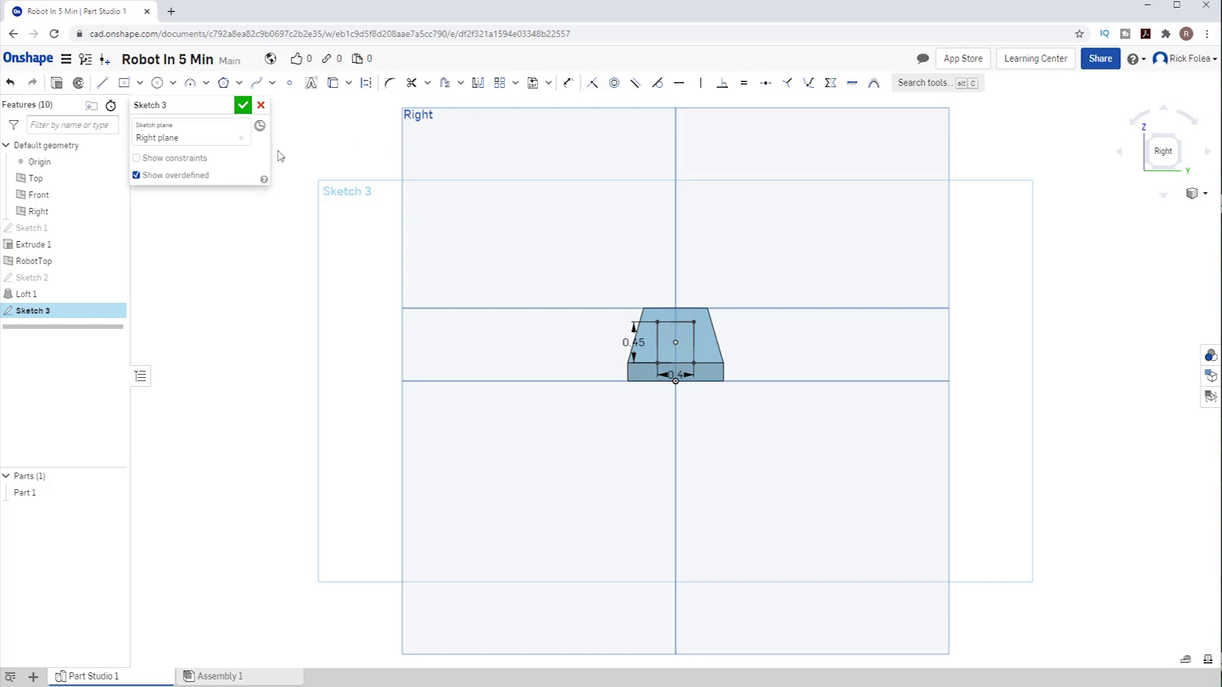
Step: Cut Sketch 3's rectangle as a Through all remove extrude, with a 0.4 in (8/20) blind second end
click(57, 83)
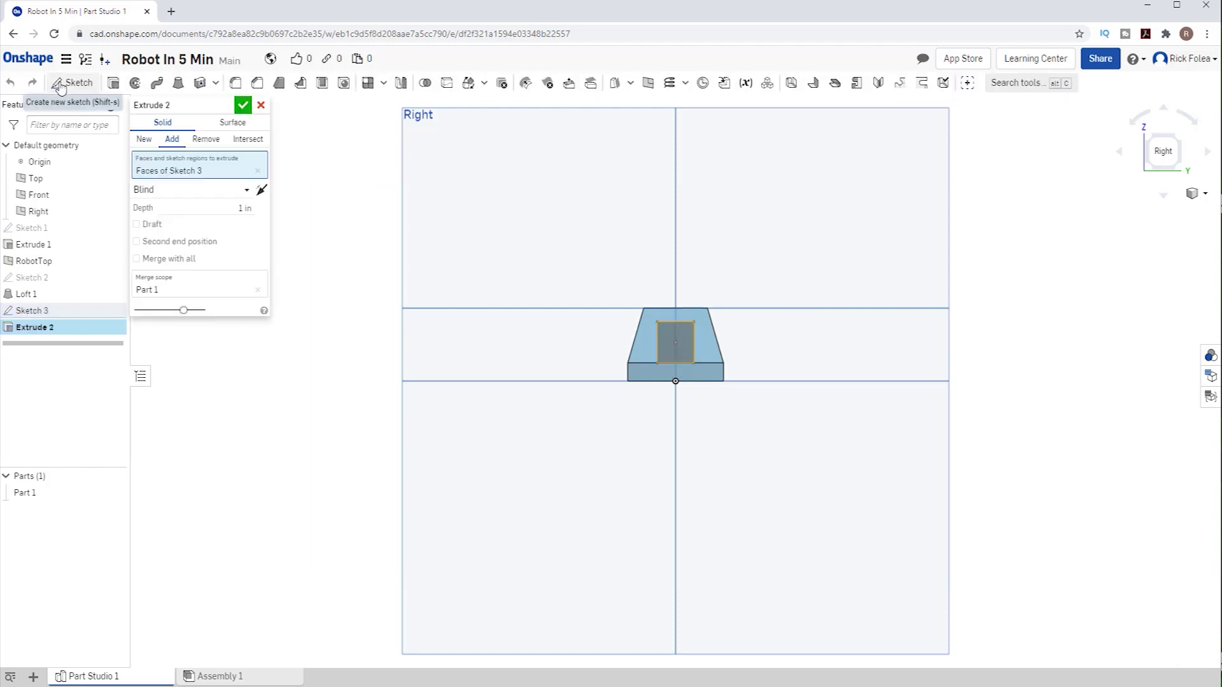
click(205, 140)
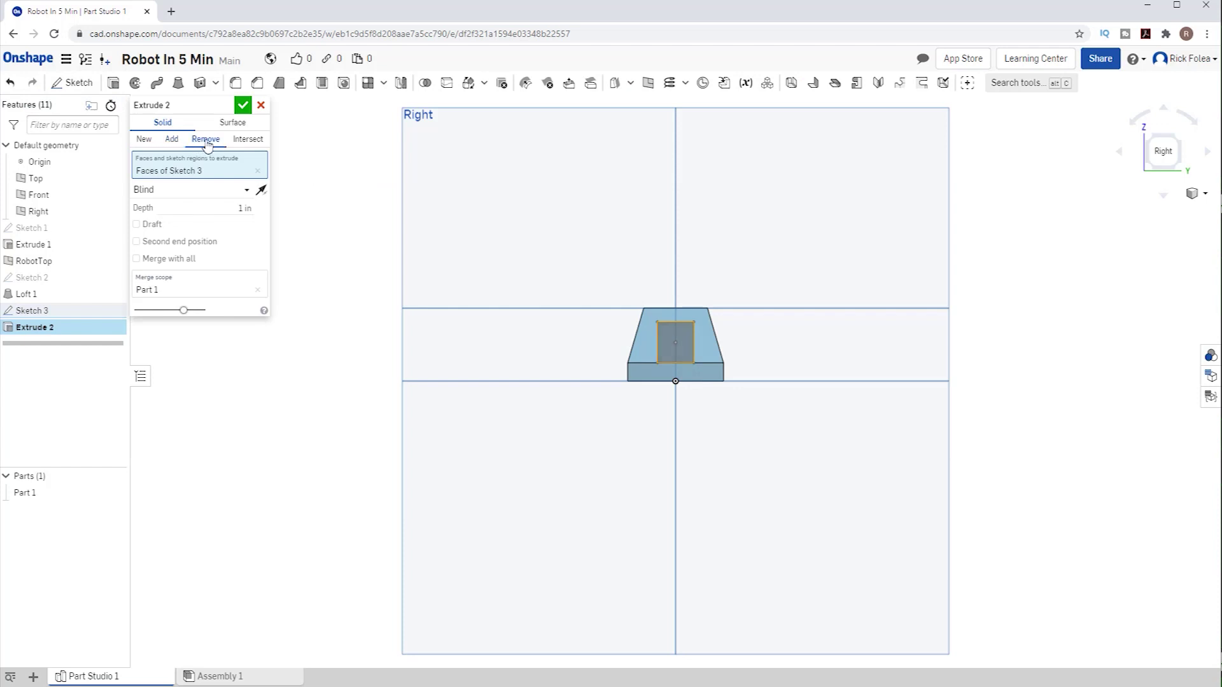
click(247, 190)
click(167, 308)
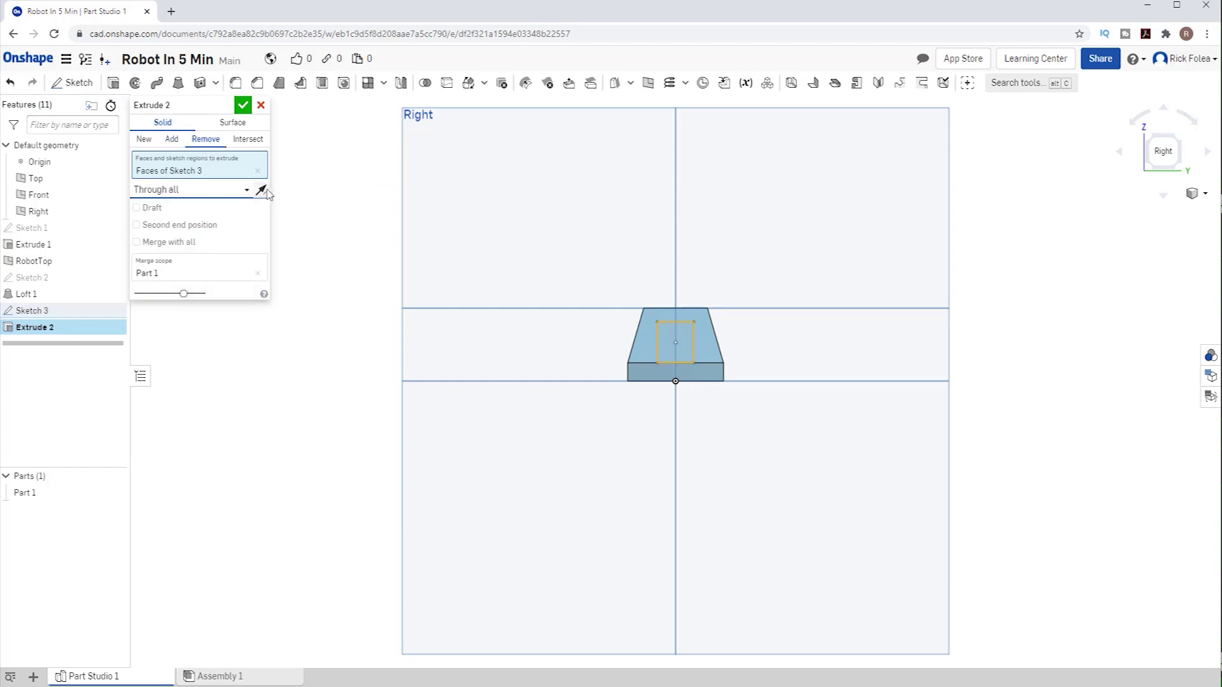
right_drag(338, 240, 395, 253)
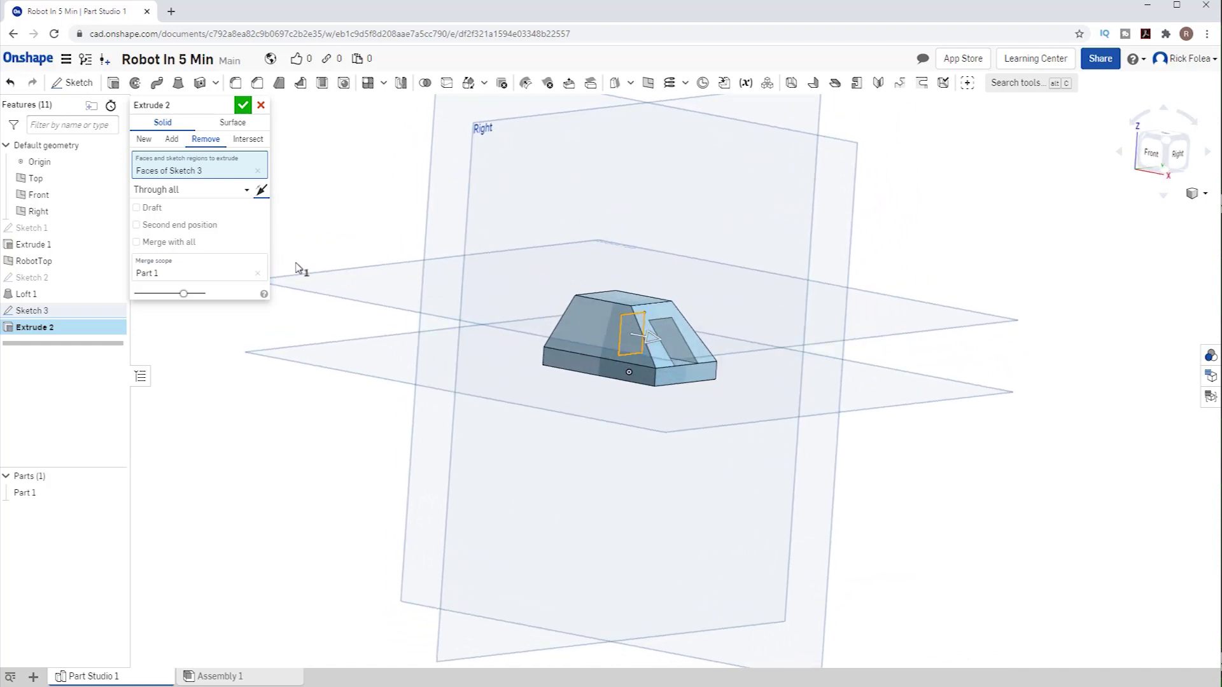
click(137, 226)
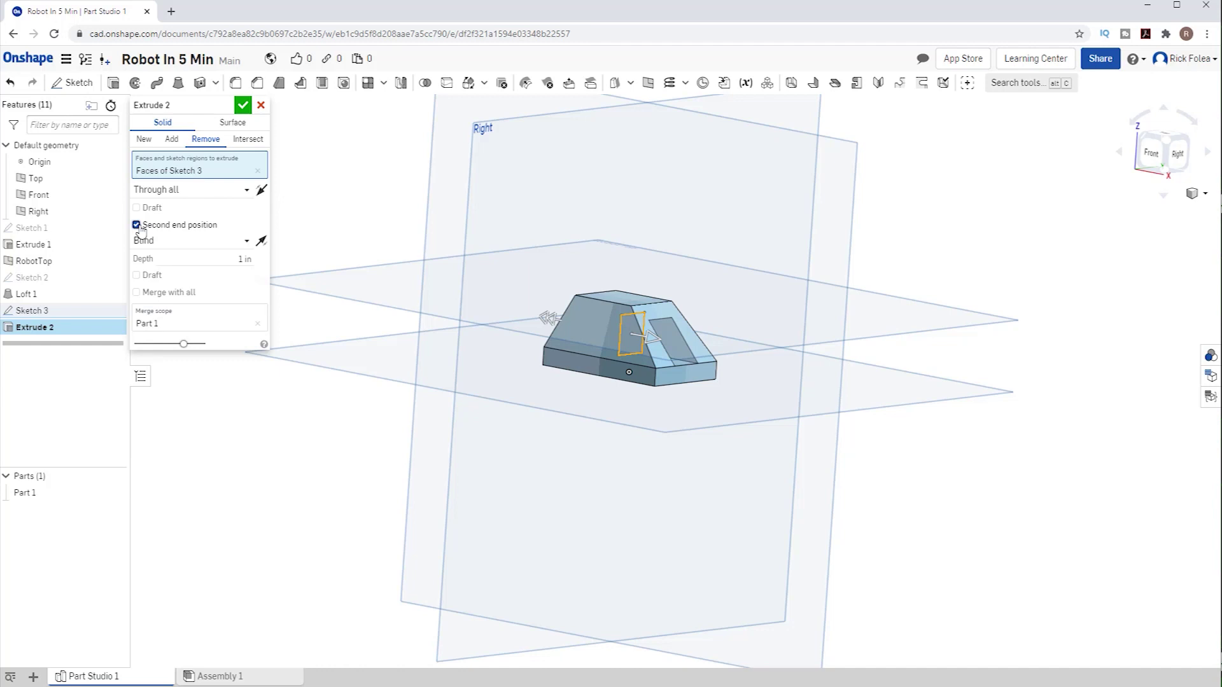
click(235, 263)
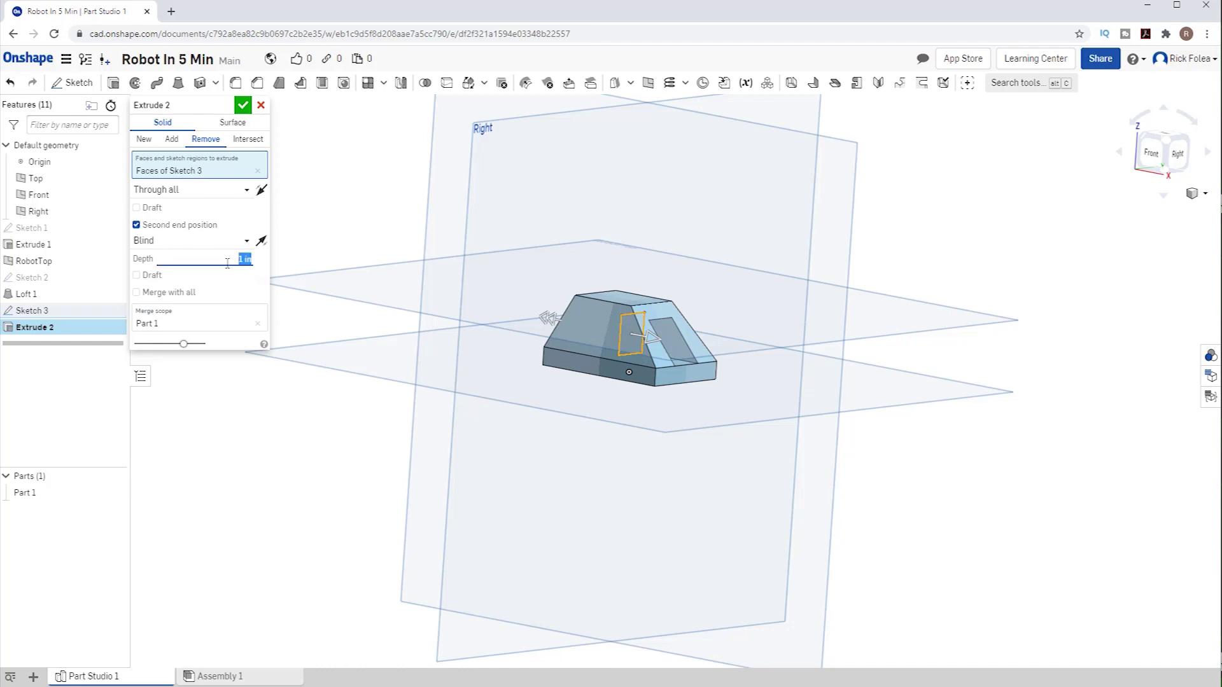
text(8/20)
key(Return)
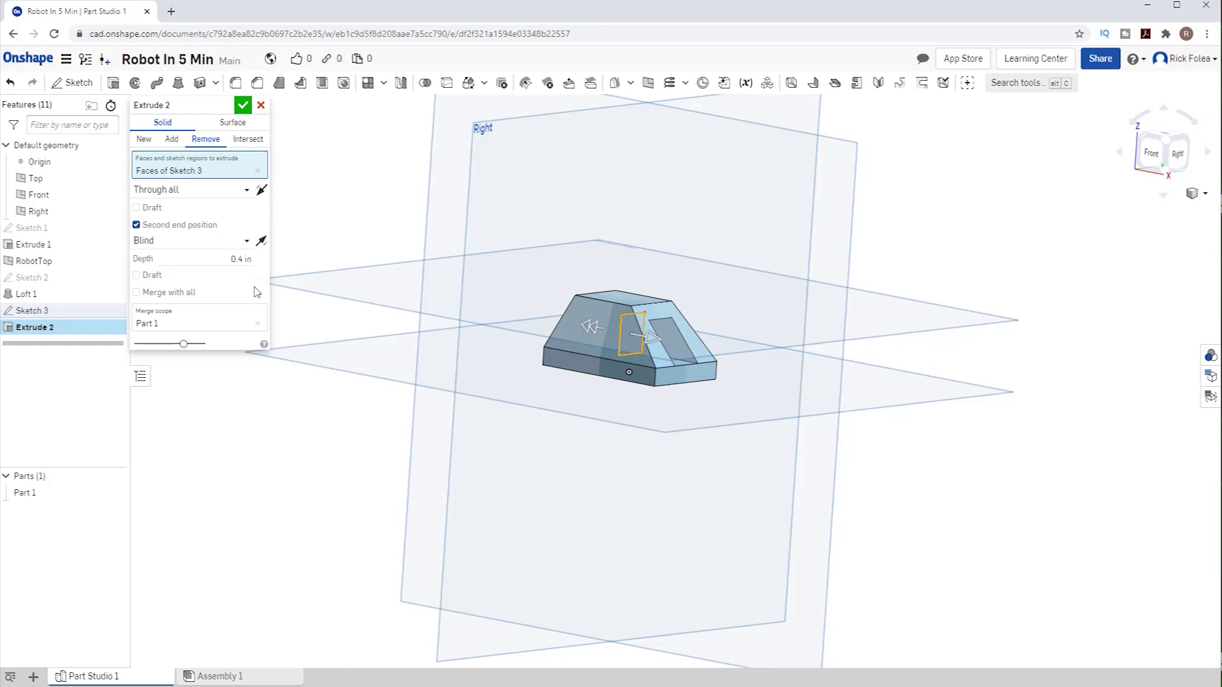
right_drag(369, 312, 324, 305)
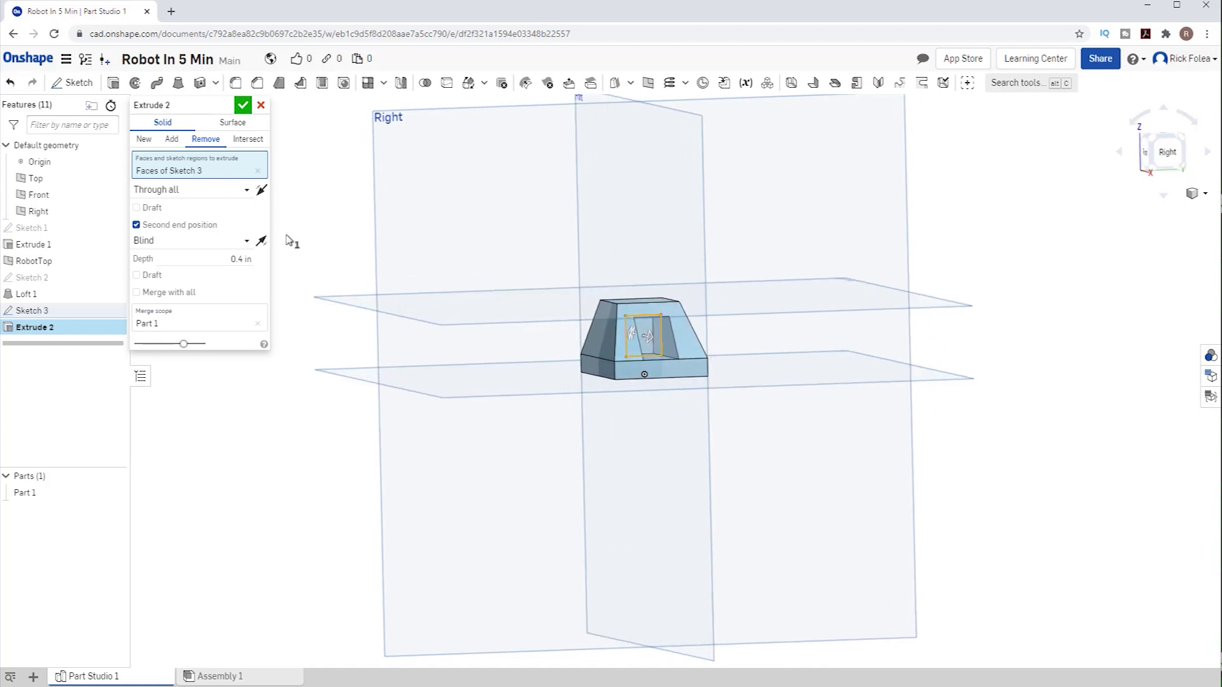
click(241, 107)
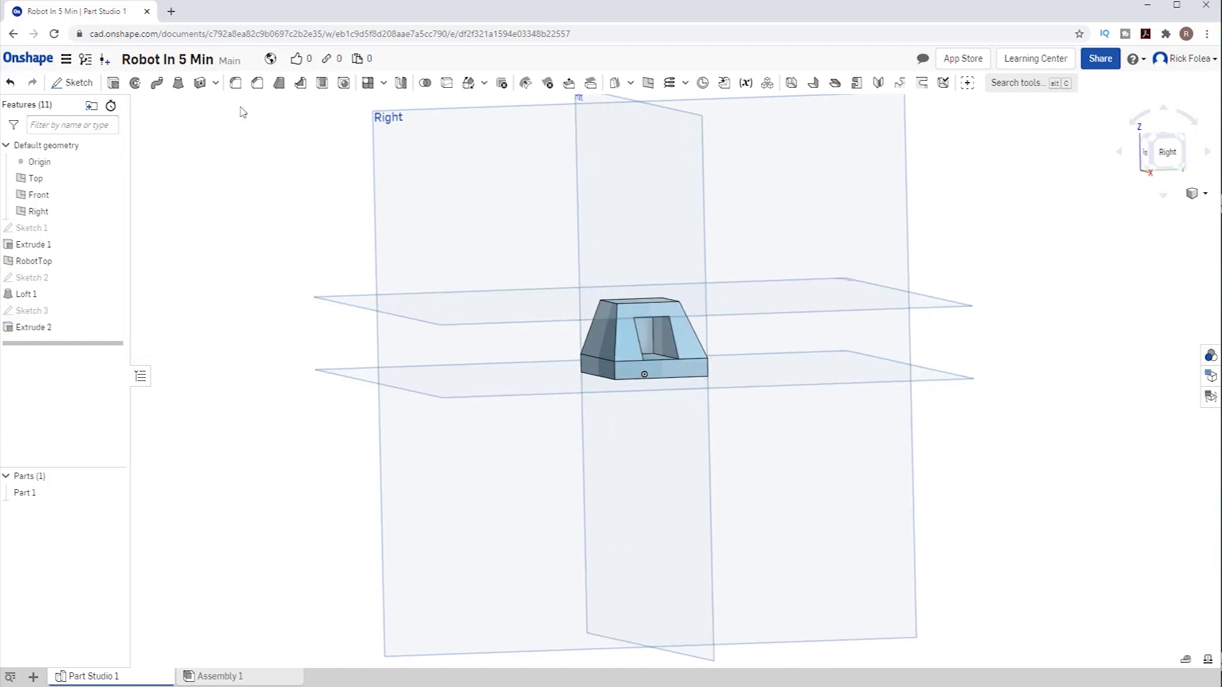
Step: Rename the Extrude 2 feature to Ball_Hole
right_click(30, 327)
click(51, 334)
text(Ball_Hole)
key(Return)
Step: Turn the view to face Front and start a new sketch on the Front plane
right_drag(230, 268, 290, 275)
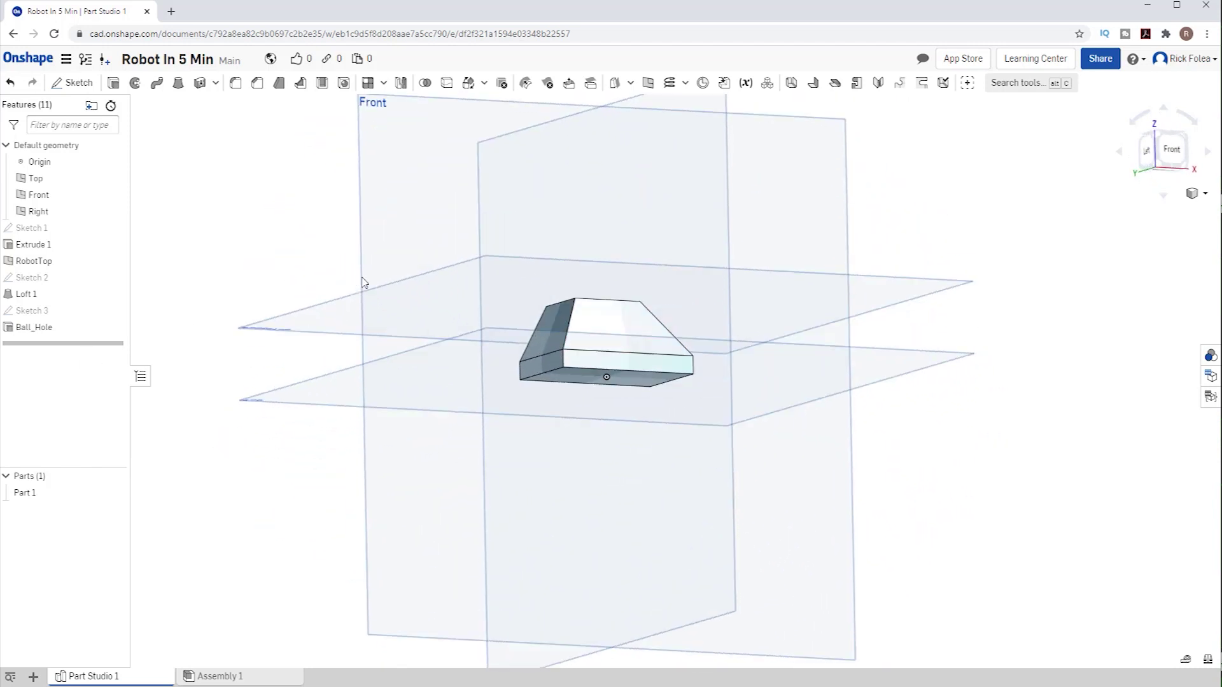
key(shift+1)
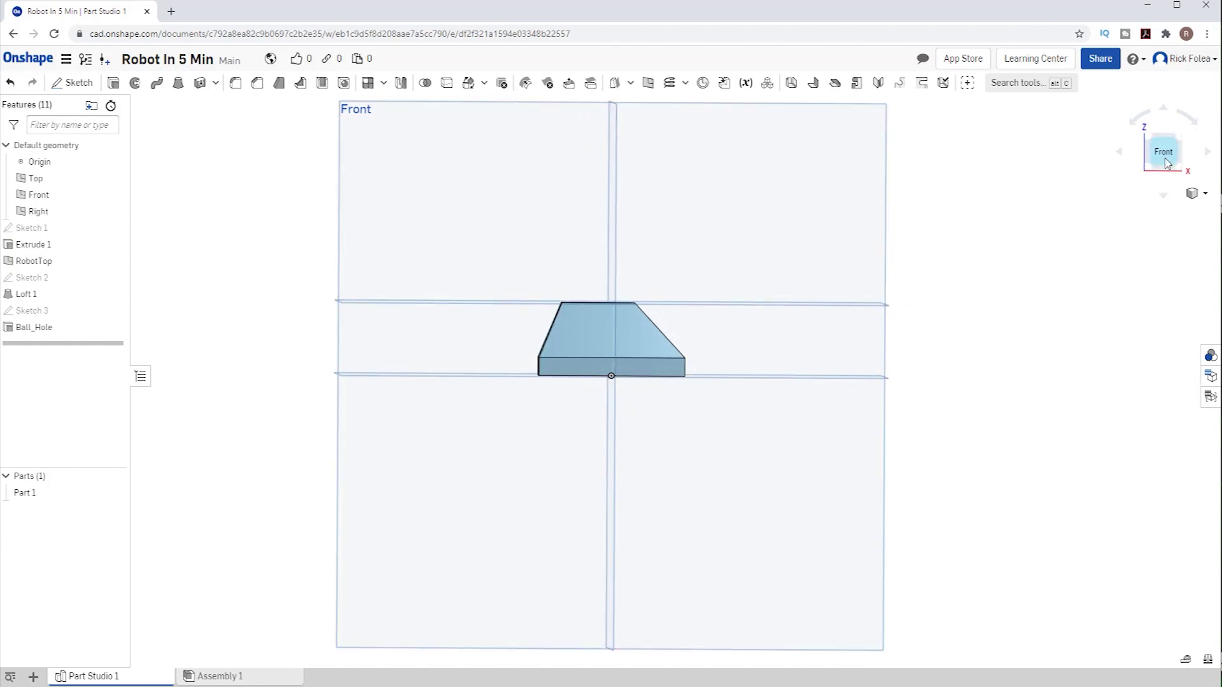
click(1167, 163)
right_click(452, 213)
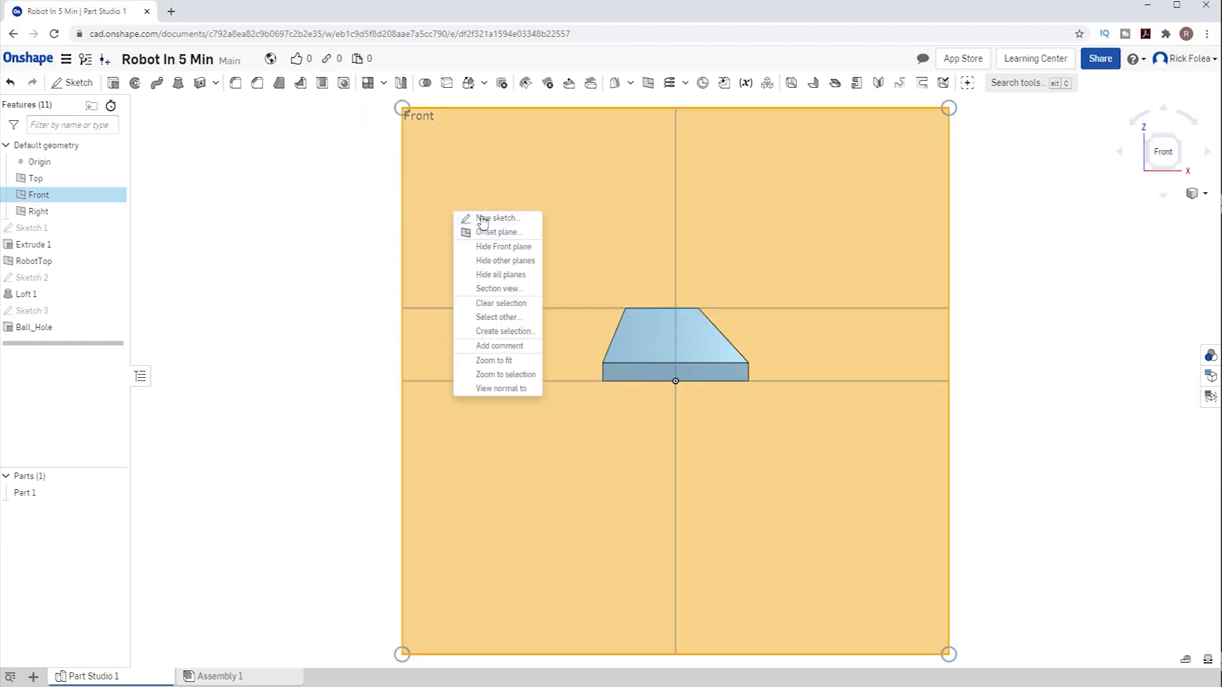
click(482, 221)
Step: Draw a 0.3 (6/20) diameter circle, copy-paste a second, and move both onto the bottom edge
click(157, 83)
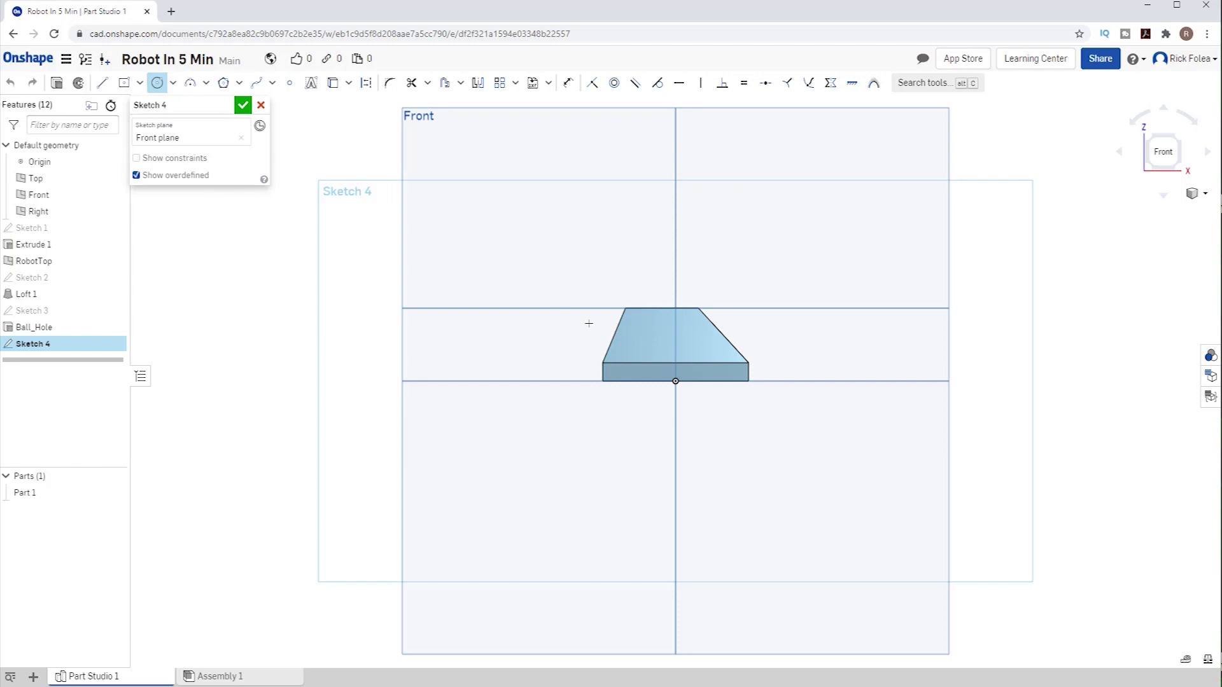
click(629, 350)
text(6)
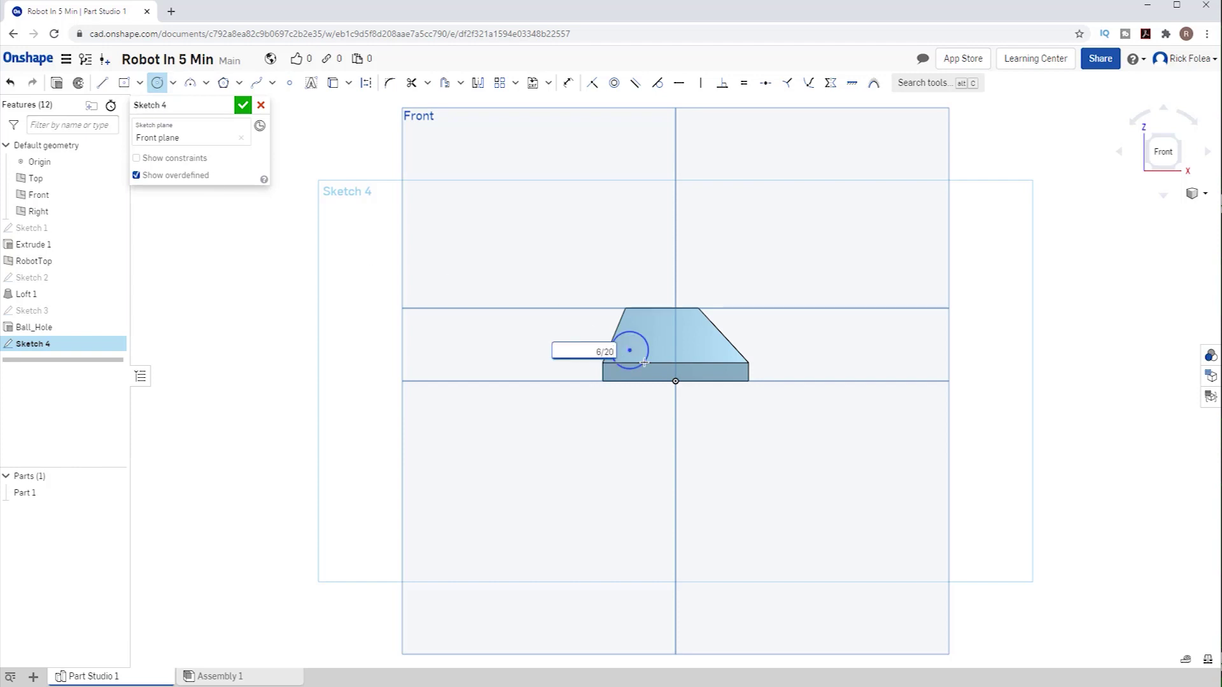
text(/20)
key(Return)
right_click(644, 359)
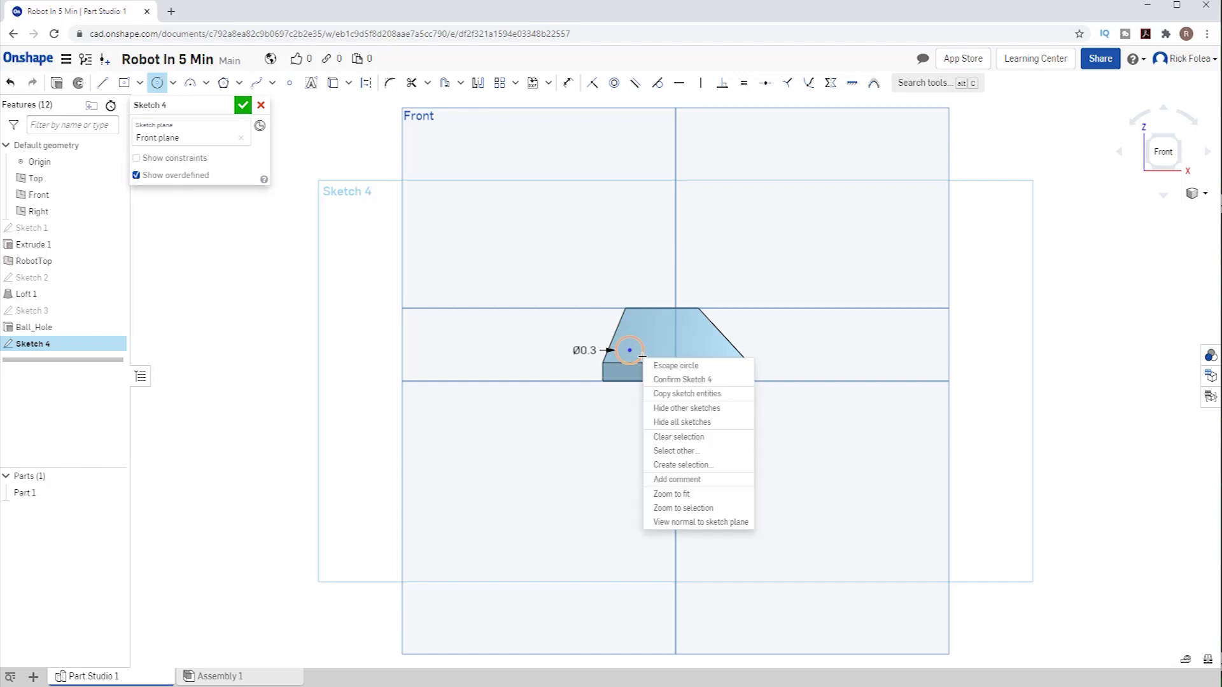
click(679, 393)
right_click(698, 350)
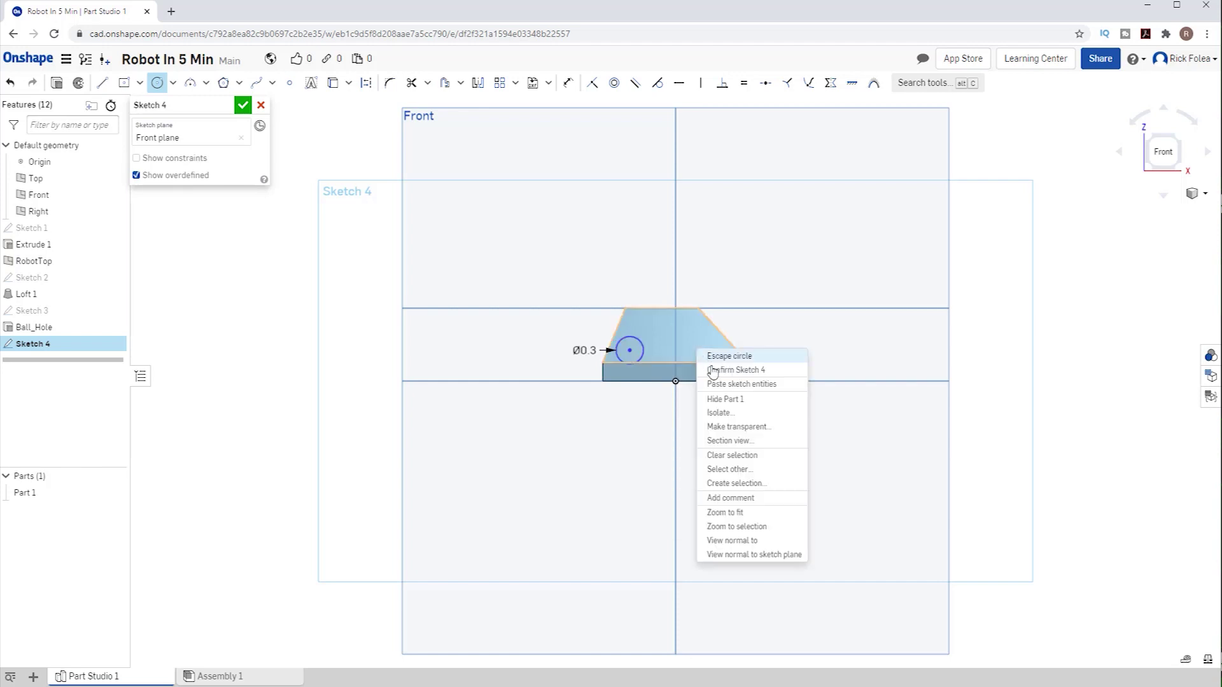
click(731, 384)
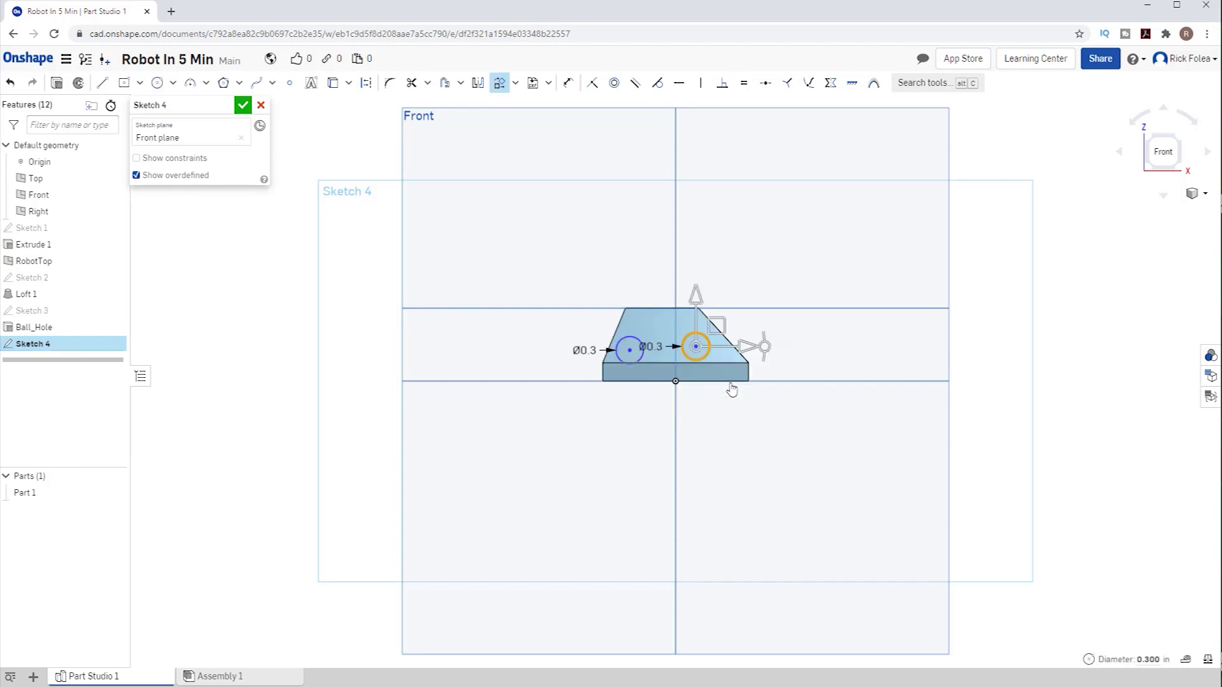
click(732, 389)
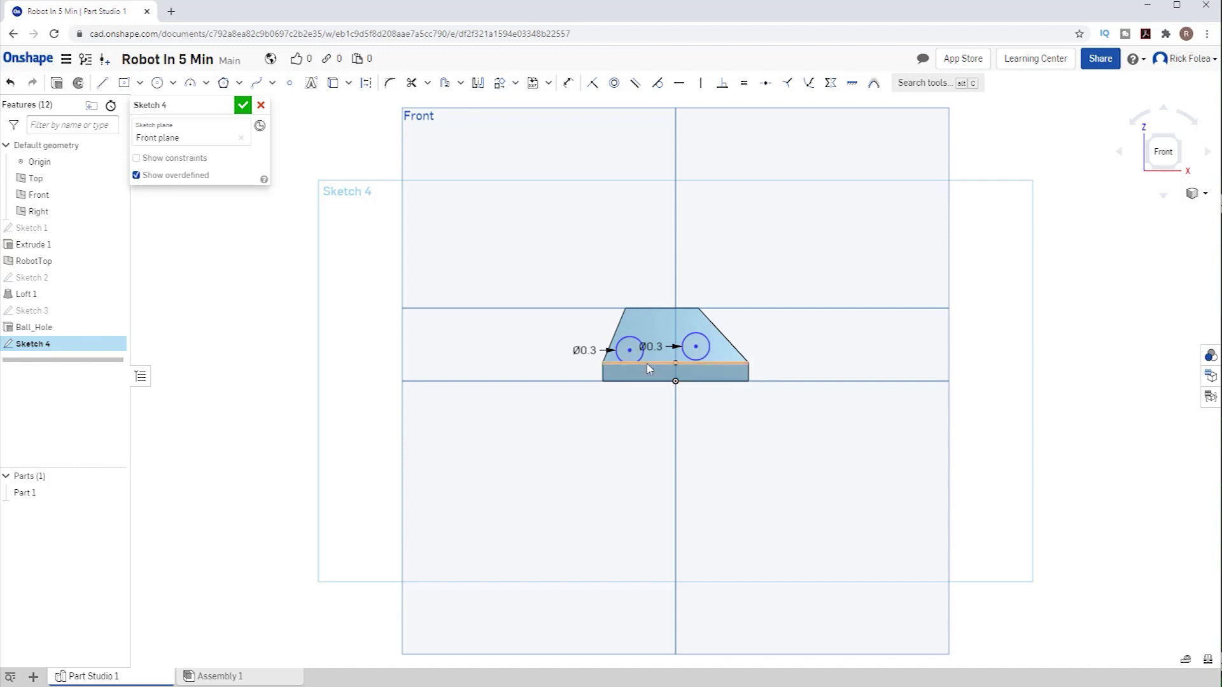
drag(631, 355, 630, 372)
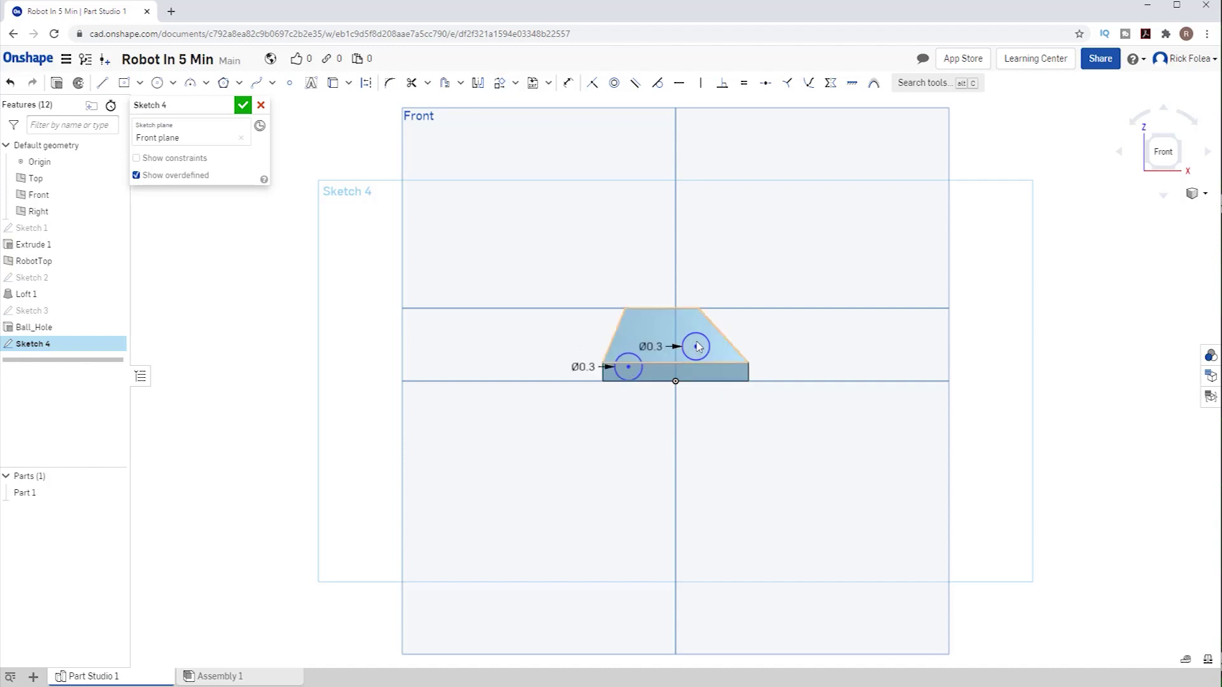
drag(695, 346, 719, 368)
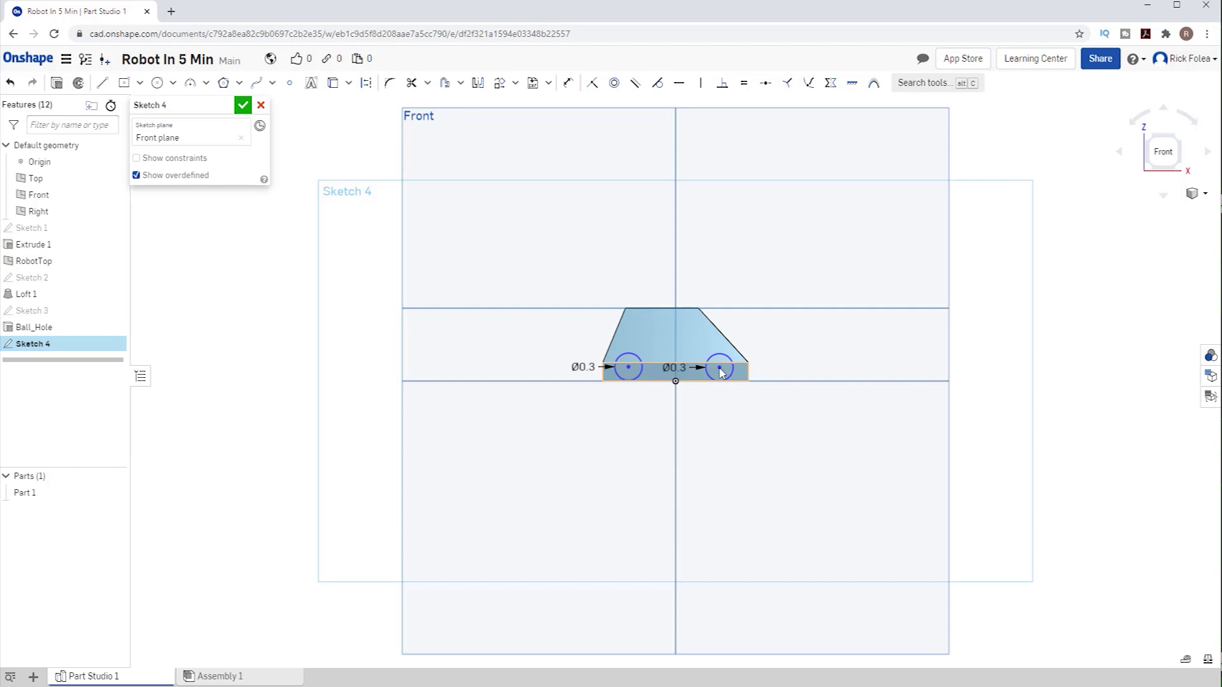
Step: Constrain the left and right circles tangent to the chassis's bottom edge
click(640, 362)
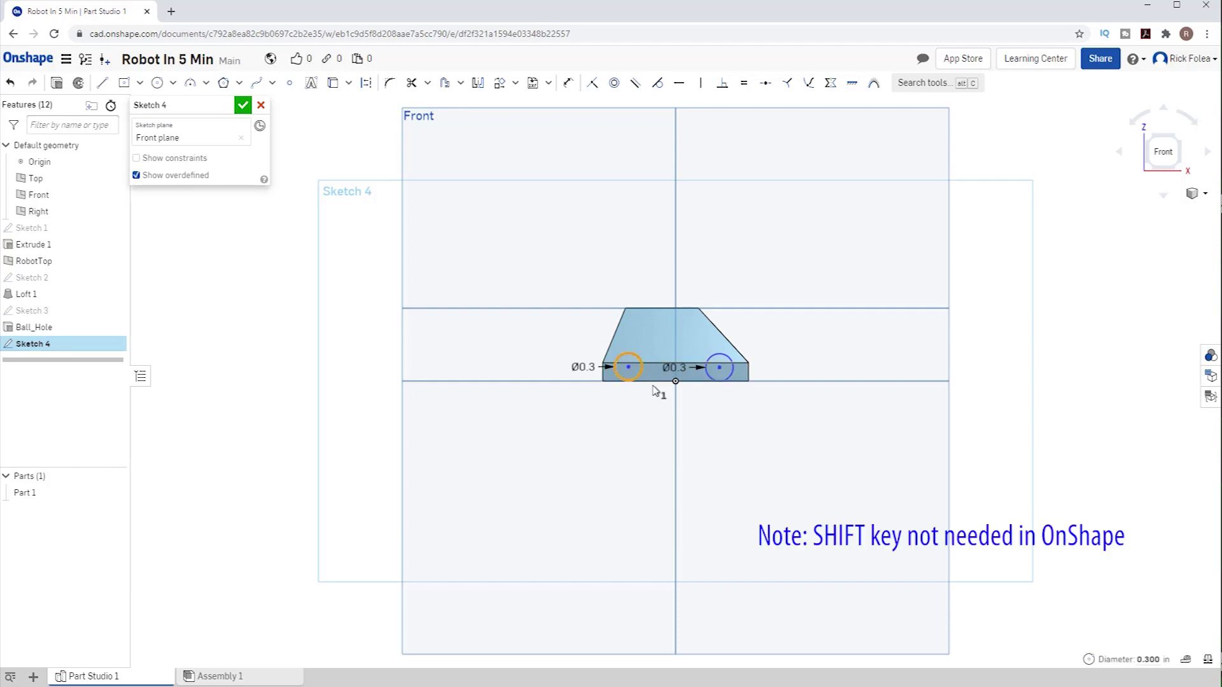
click(654, 383)
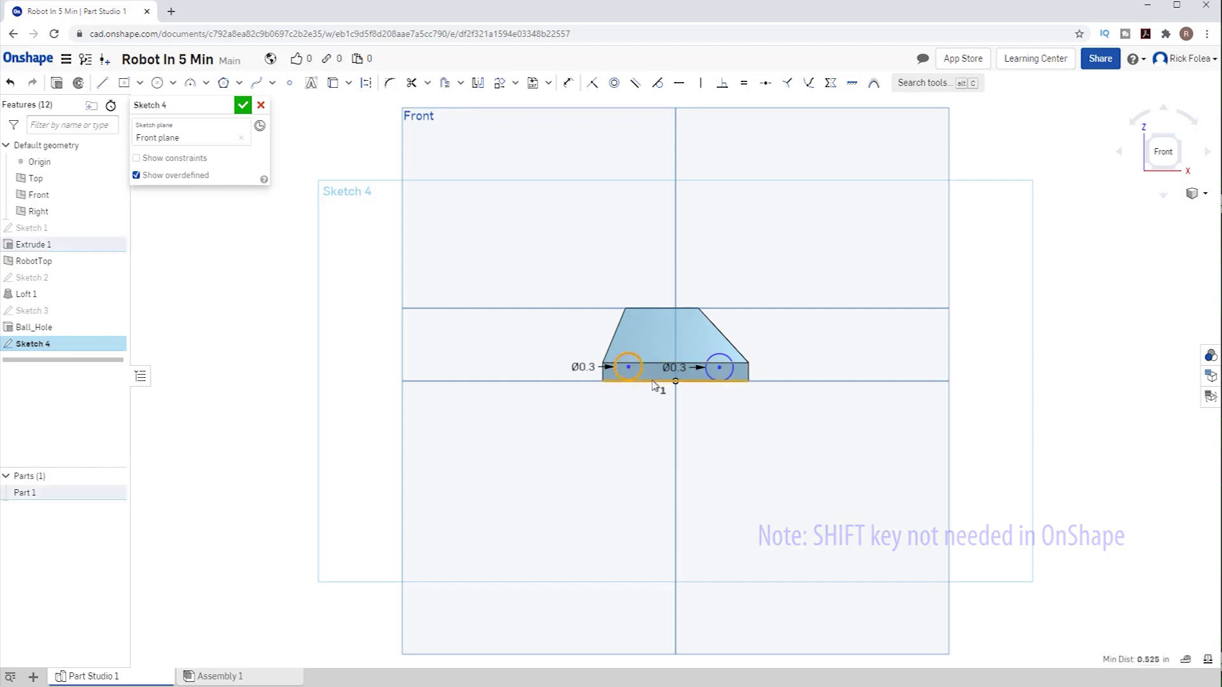
click(655, 90)
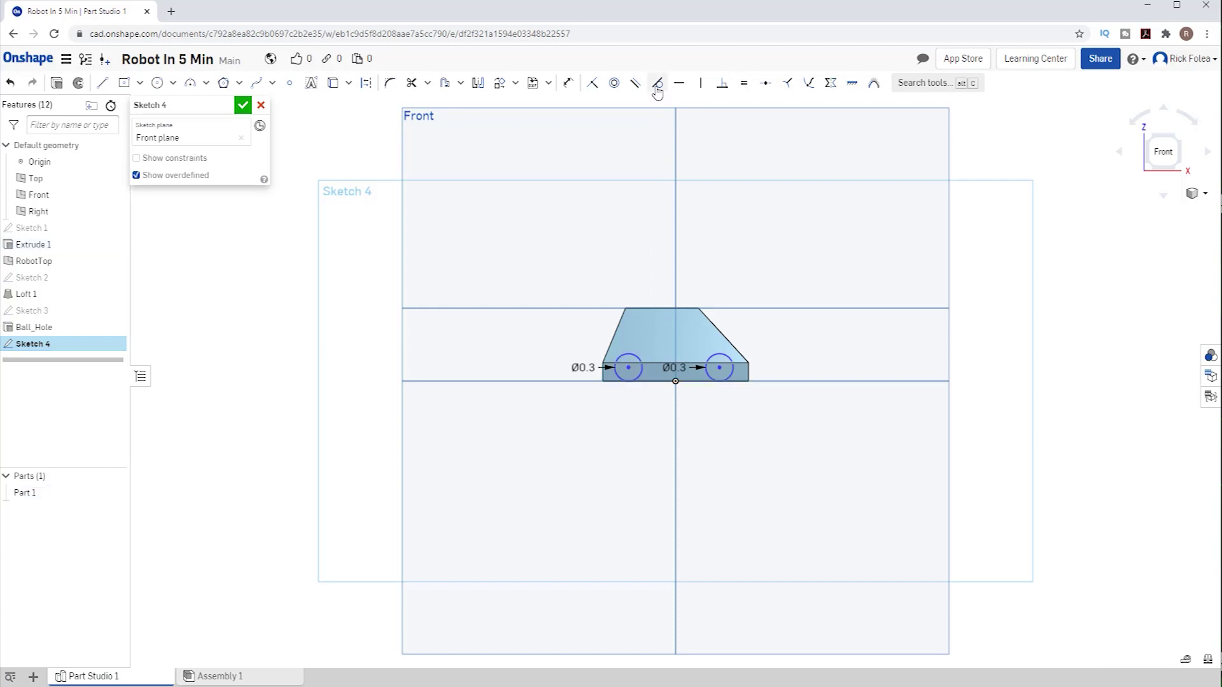
click(711, 381)
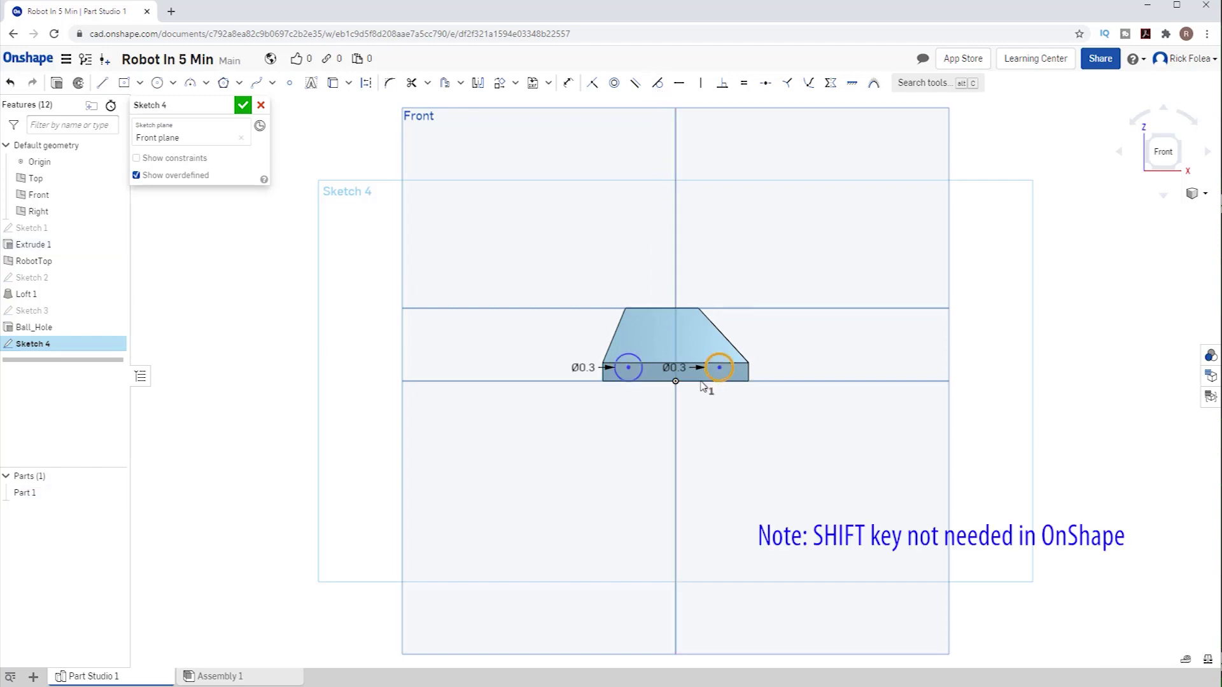
click(703, 383)
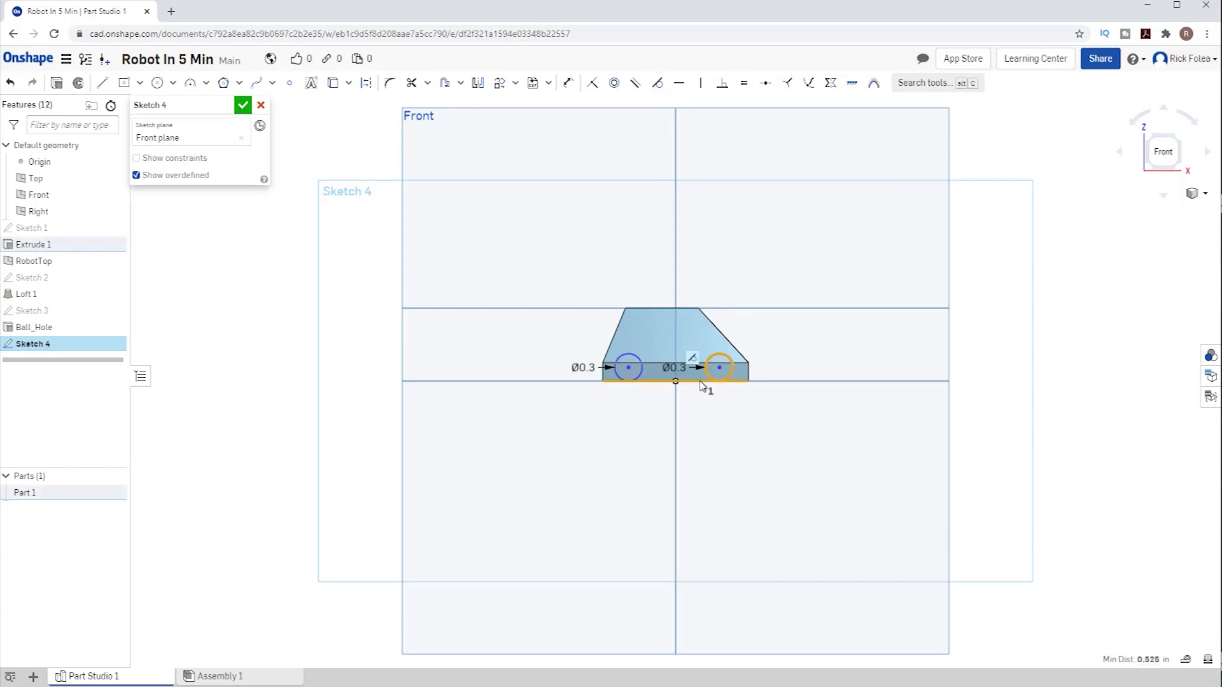
click(662, 91)
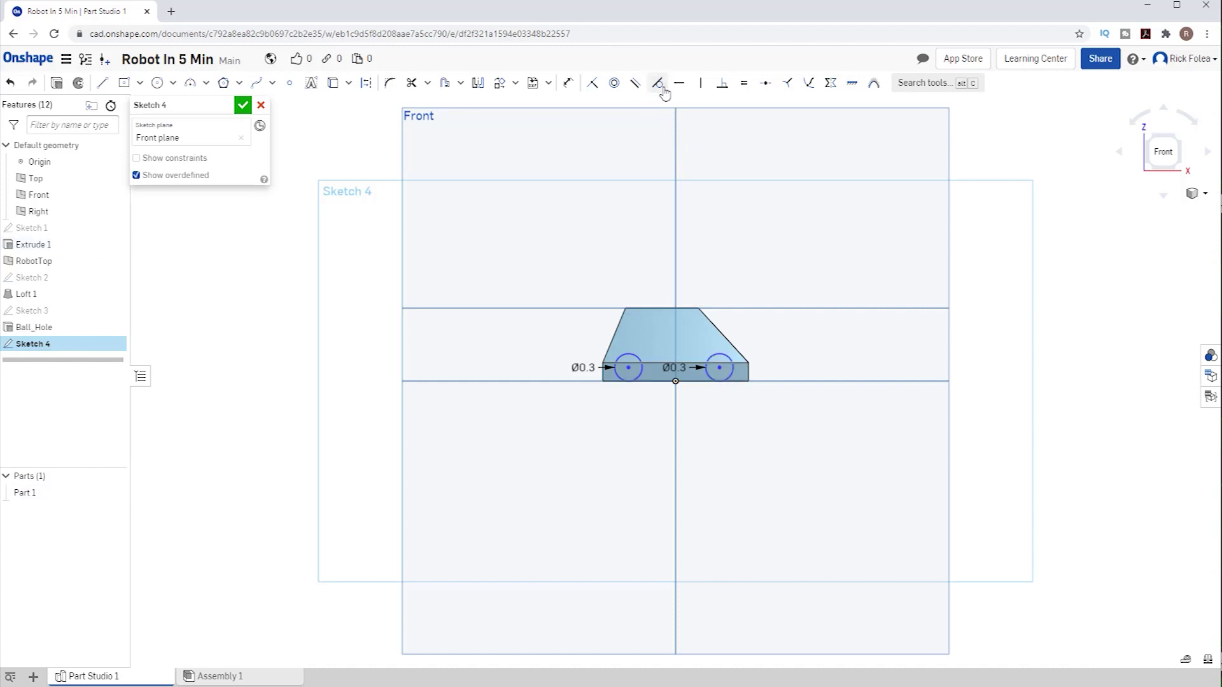
Step: Dimension each circle's centre 0.25 (5/20) from its nearer side edge of the chassis
click(567, 83)
scroll(602, 373, up, 4)
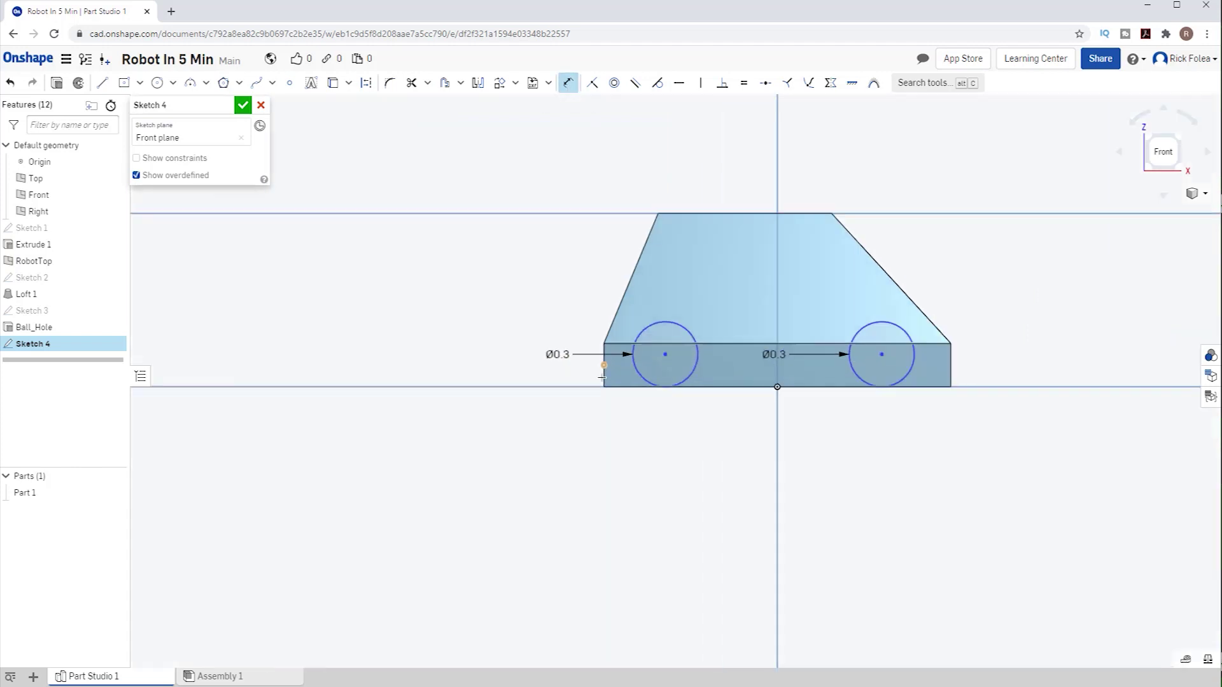
click(603, 374)
click(665, 354)
click(552, 425)
text(5/)
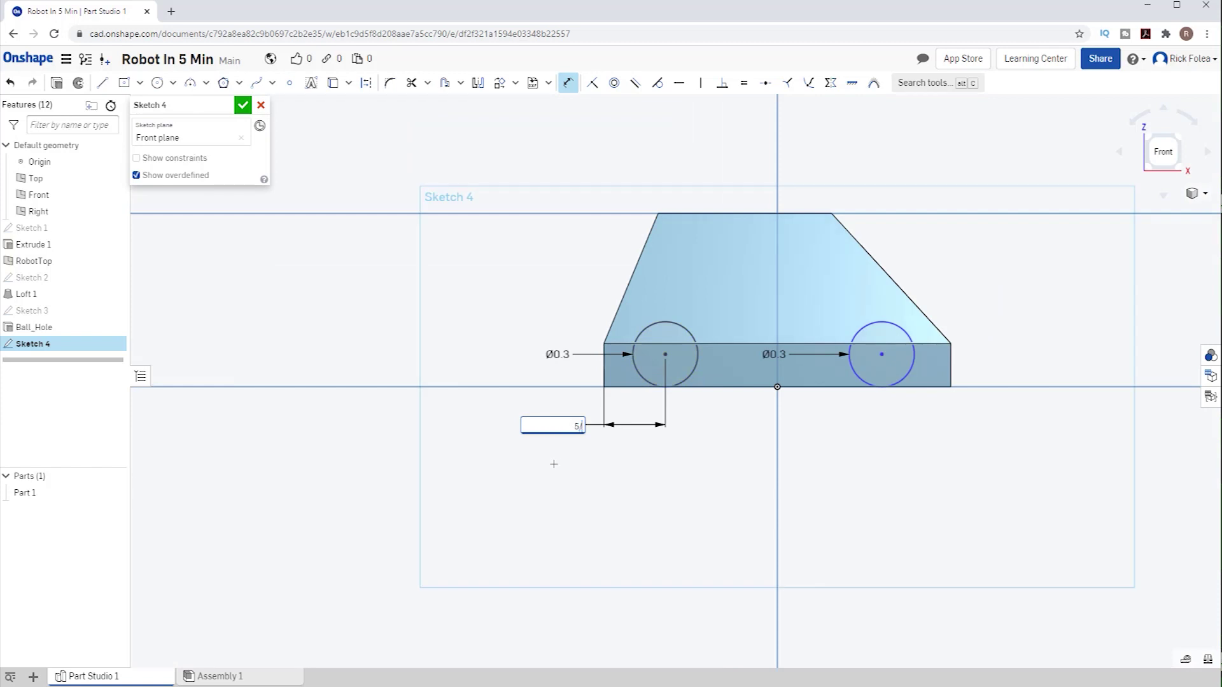
text(20)
key(Return)
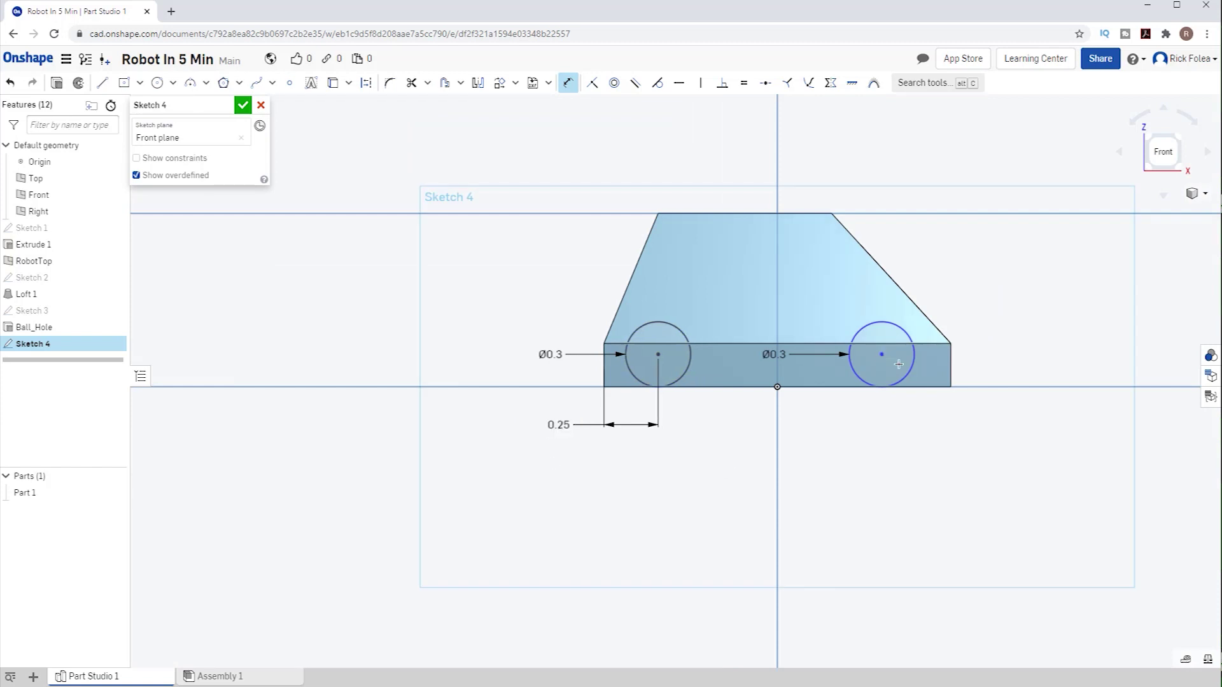
click(899, 364)
click(949, 364)
click(920, 432)
text(5/20)
key(Return)
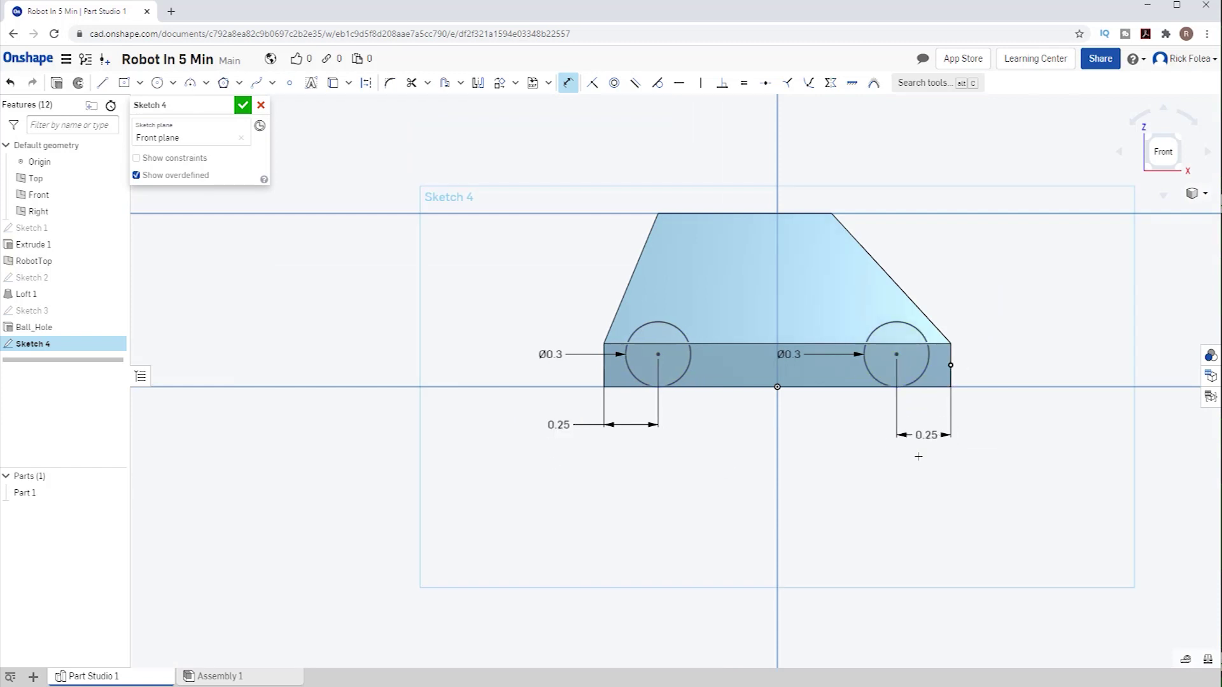
Step: Rename the sketch to Wheels and finish it
click(224, 105)
text(Wheels)
click(242, 106)
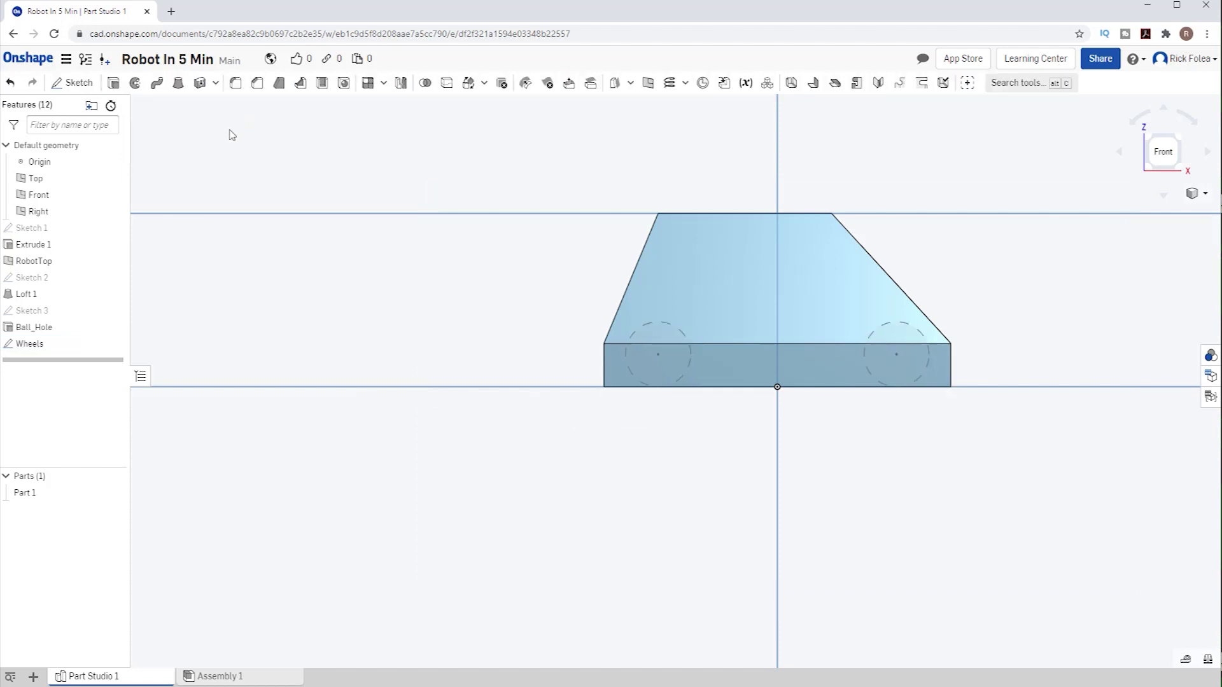
Step: Extrude the Wheels sketch circles to a depth of 0.575 in (11.5/20)
click(38, 343)
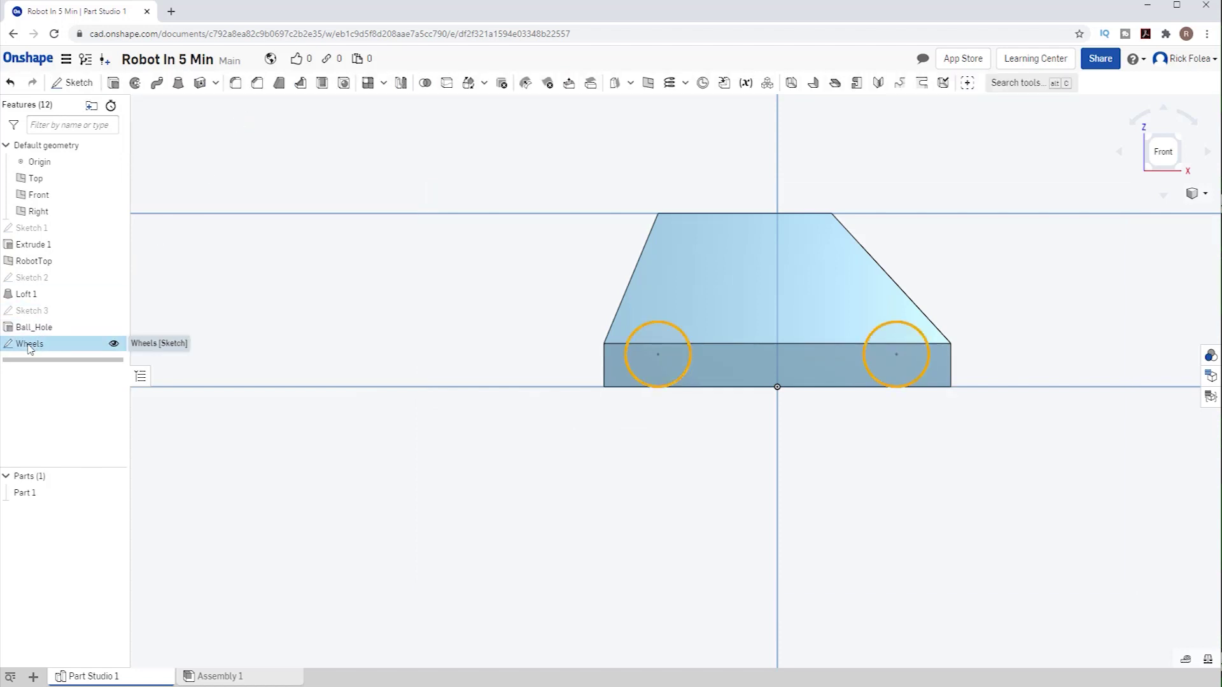
click(114, 84)
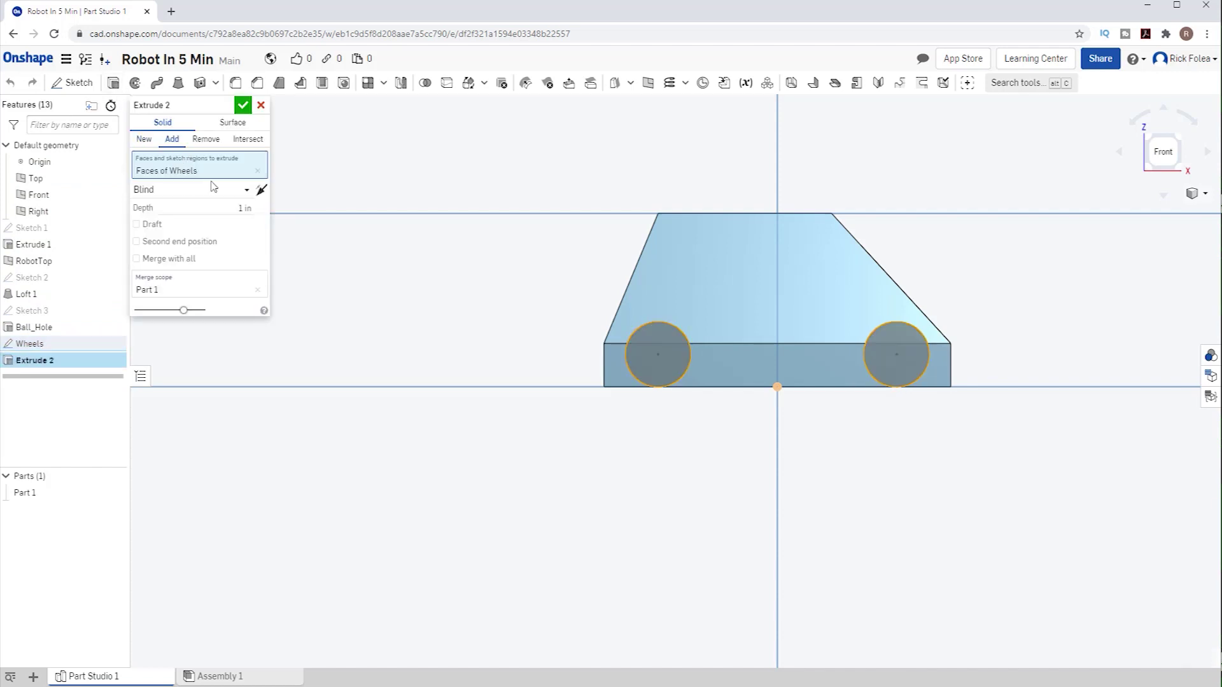
click(240, 205)
text(11.5/20)
key(Return)
Step: Add a 0.575 in second end in the opposite direction and name the extrude Wheels
right_drag(243, 242, 420, 303)
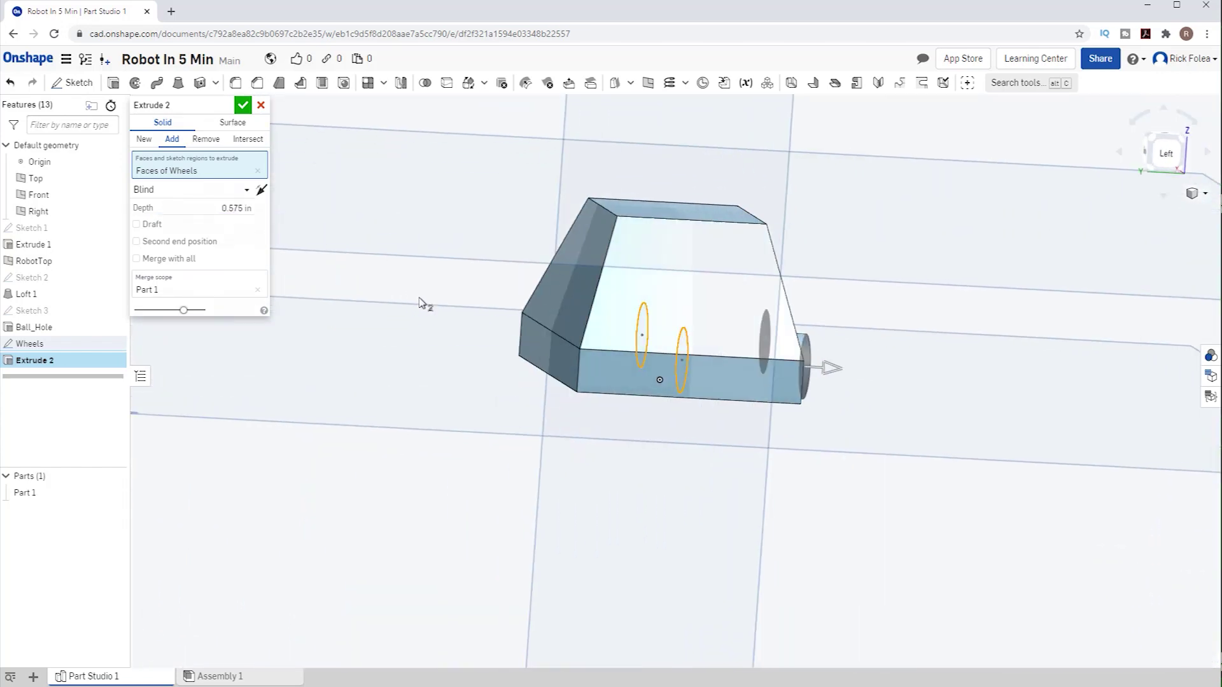
click(136, 242)
click(226, 280)
text(11)
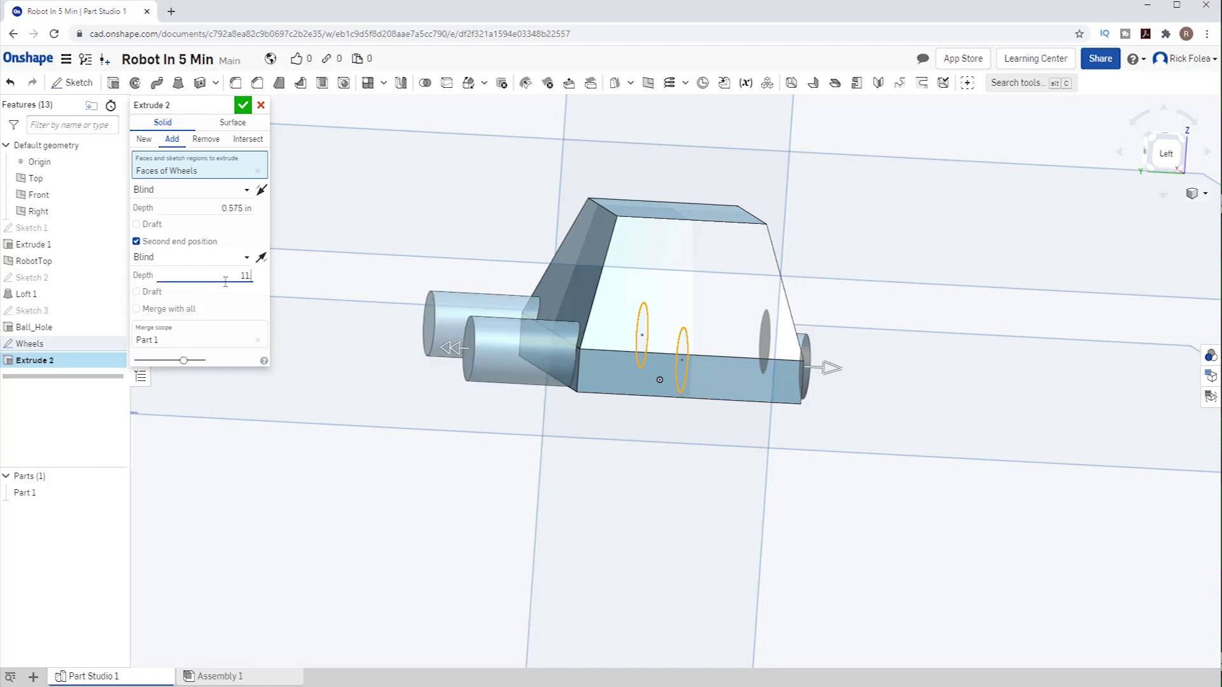
text(.5/20)
key(Return)
click(223, 109)
text(Wheels)
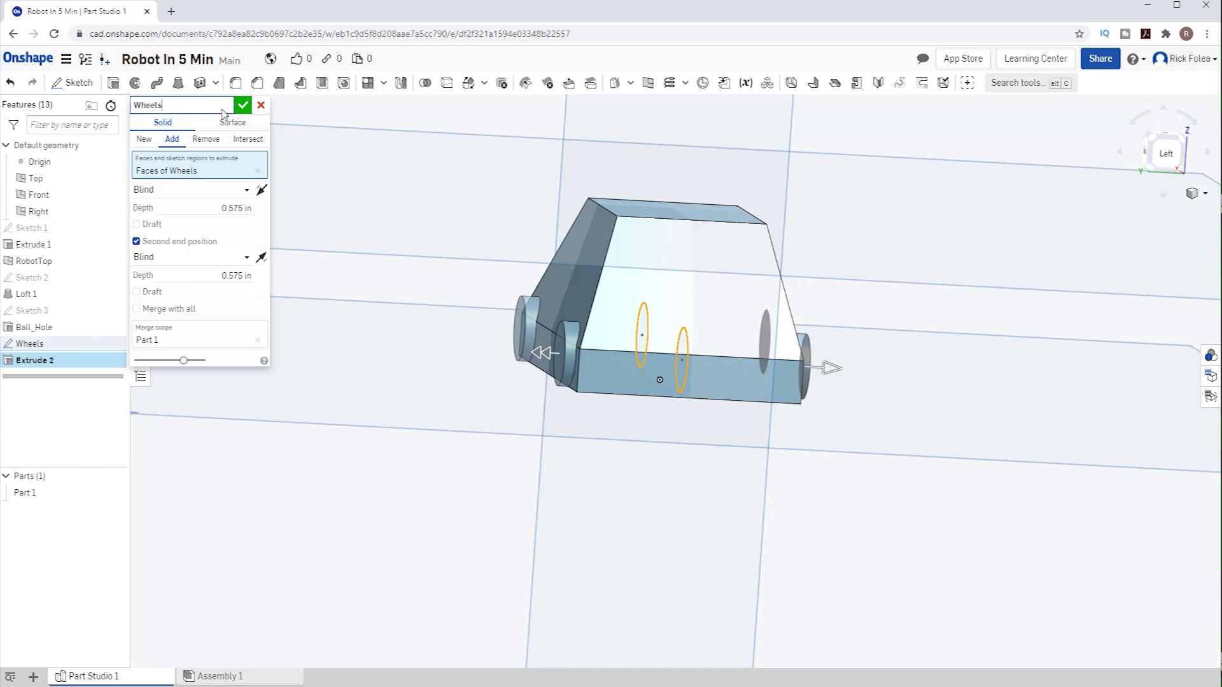
click(243, 105)
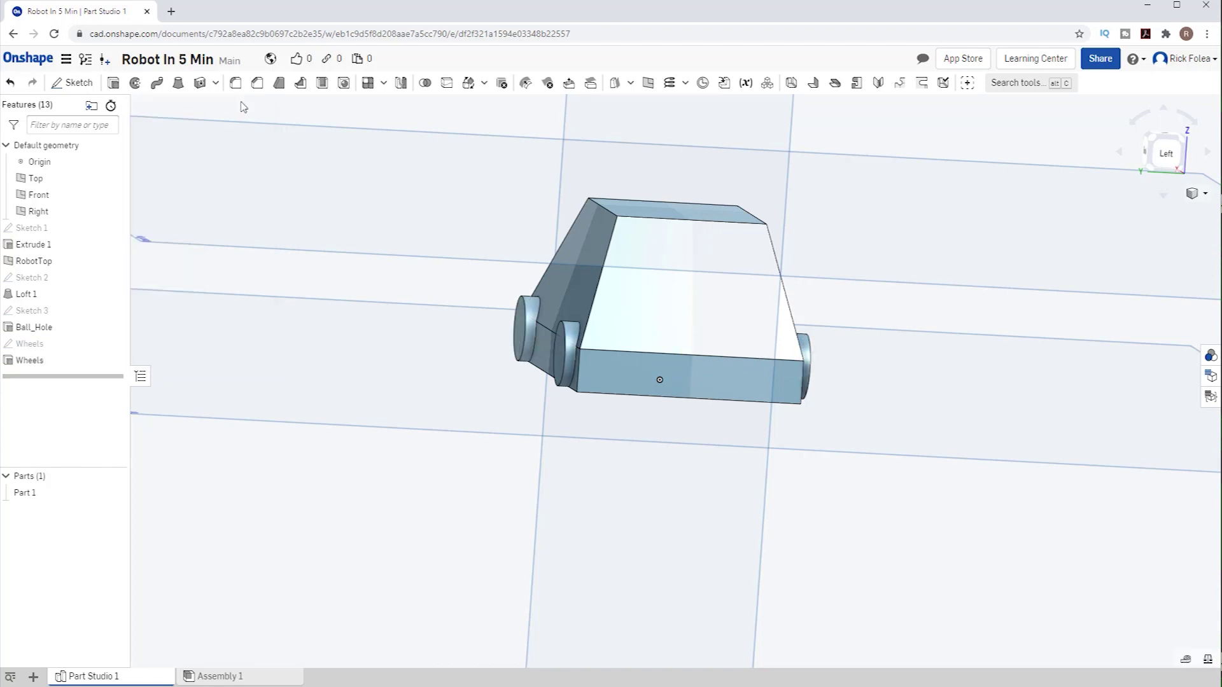
Step: Drag Ball_Hole below Wheels in the Features list and check the chassis from above
right_drag(560, 273, 472, 318)
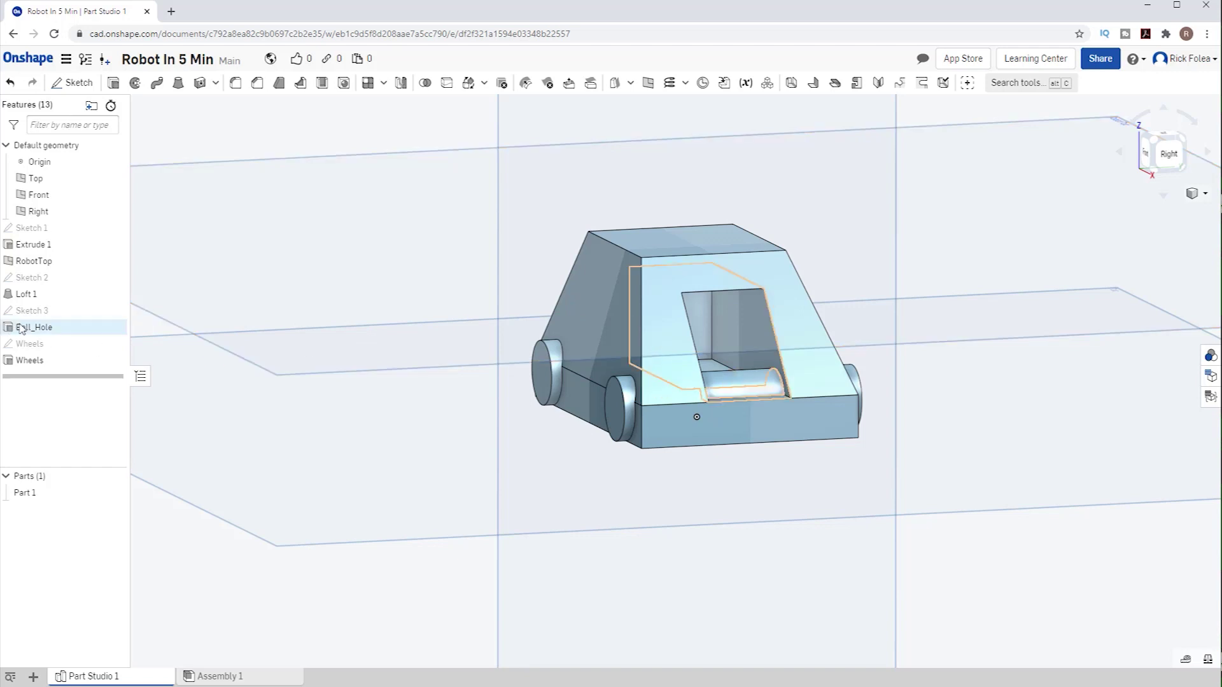
drag(31, 329, 32, 367)
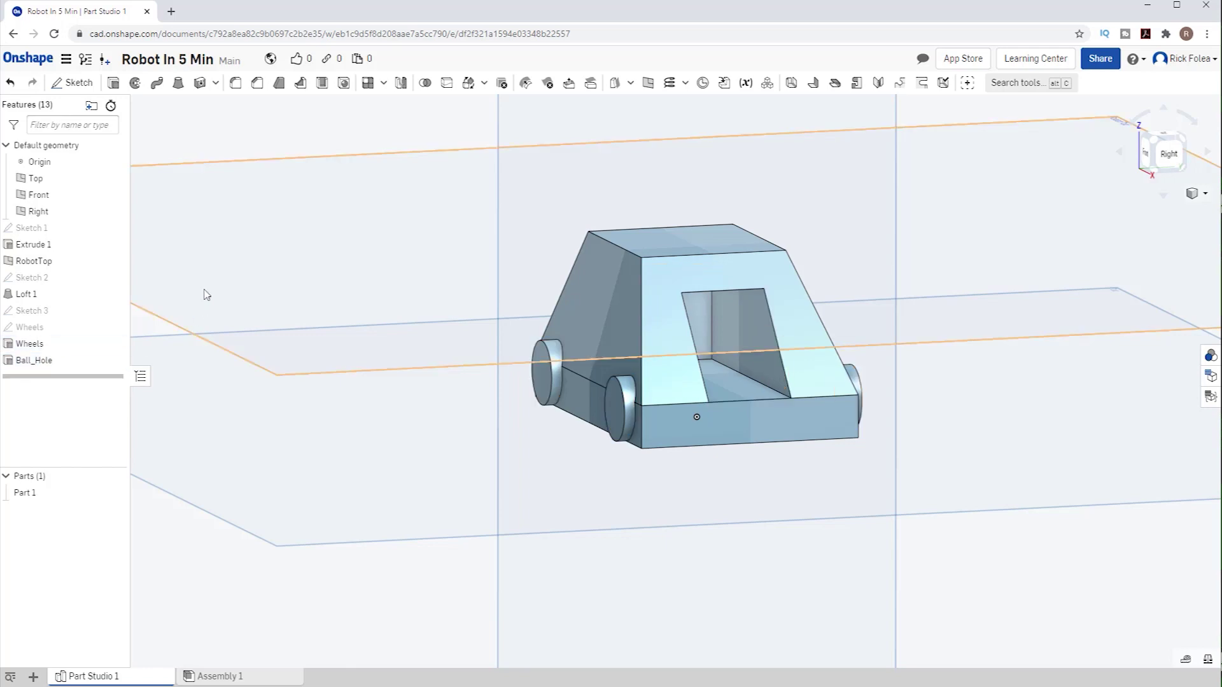
mouse_move(210, 300)
right_down()
mouse_move(237, 321)
mouse_move(193, 297)
mouse_move(151, 294)
mouse_move(215, 299)
mouse_move(196, 301)
right_up()
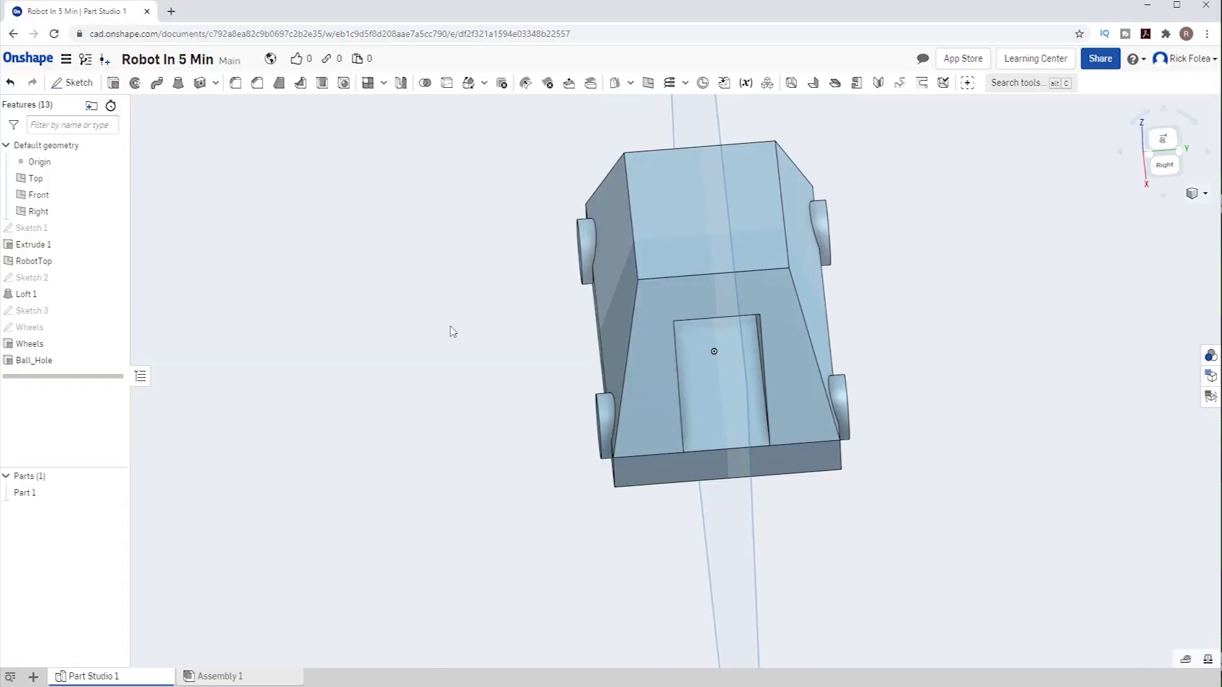
Step: Switch to Top view and start a new sketch on the RobotTop plane
click(1166, 141)
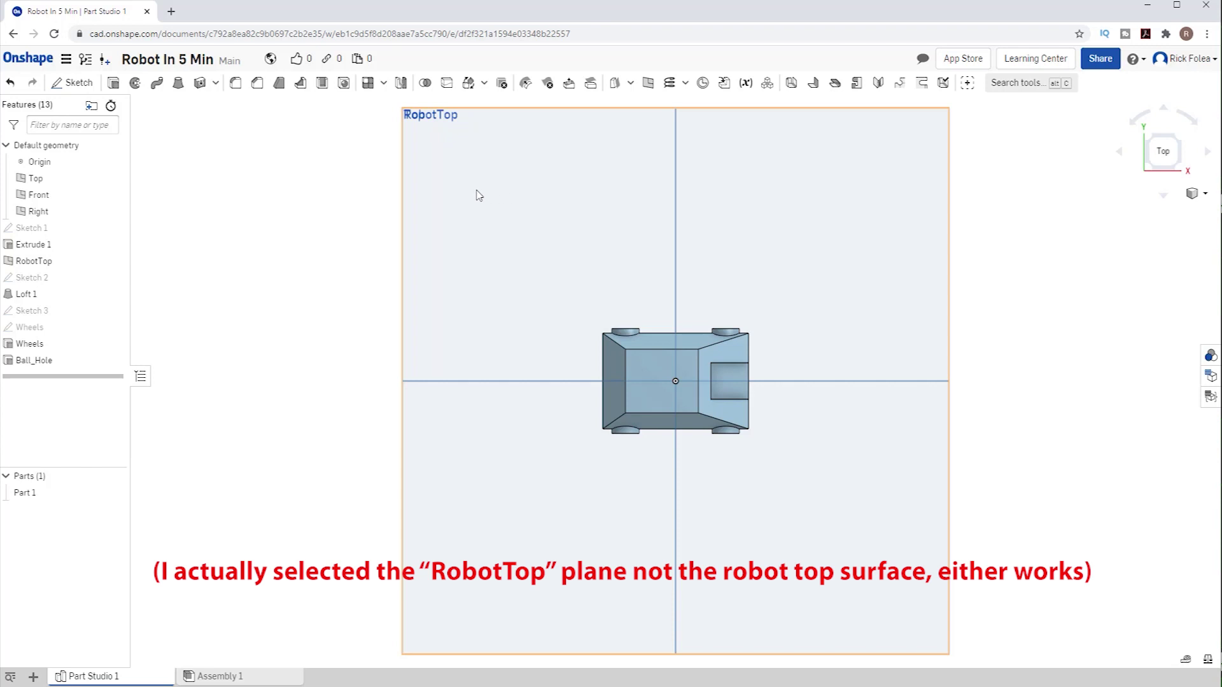
right_click(454, 202)
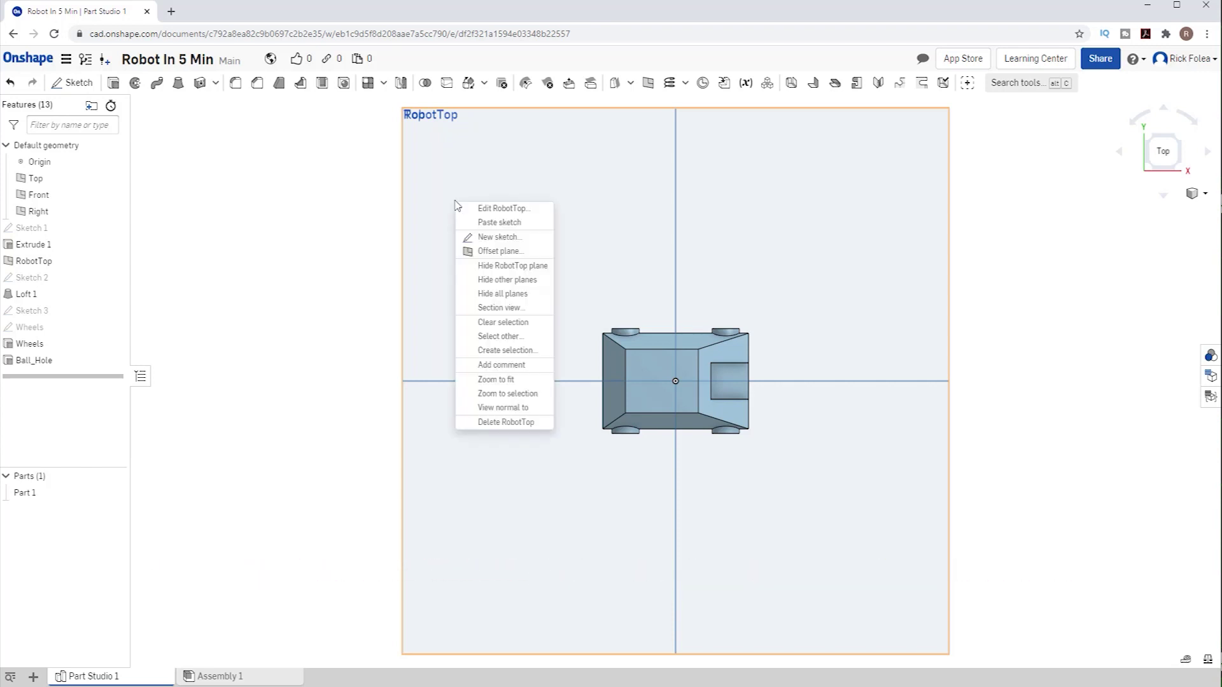
click(497, 237)
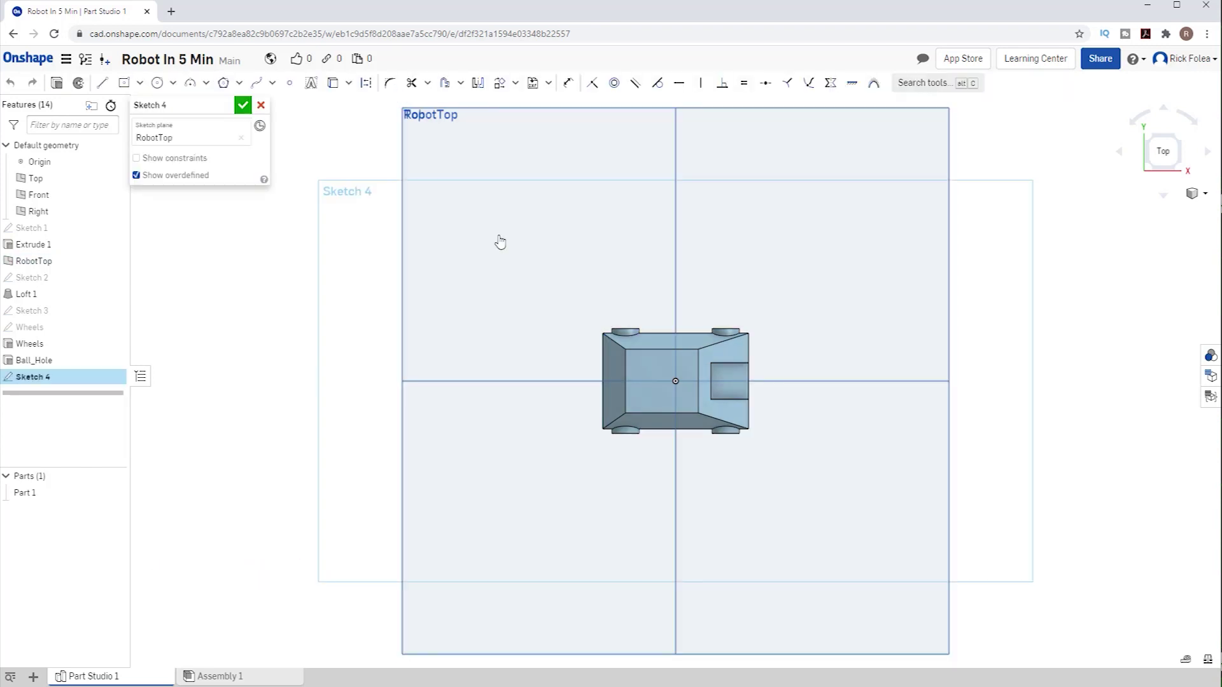
scroll(515, 298, up, 1)
scroll(712, 414, up, 6)
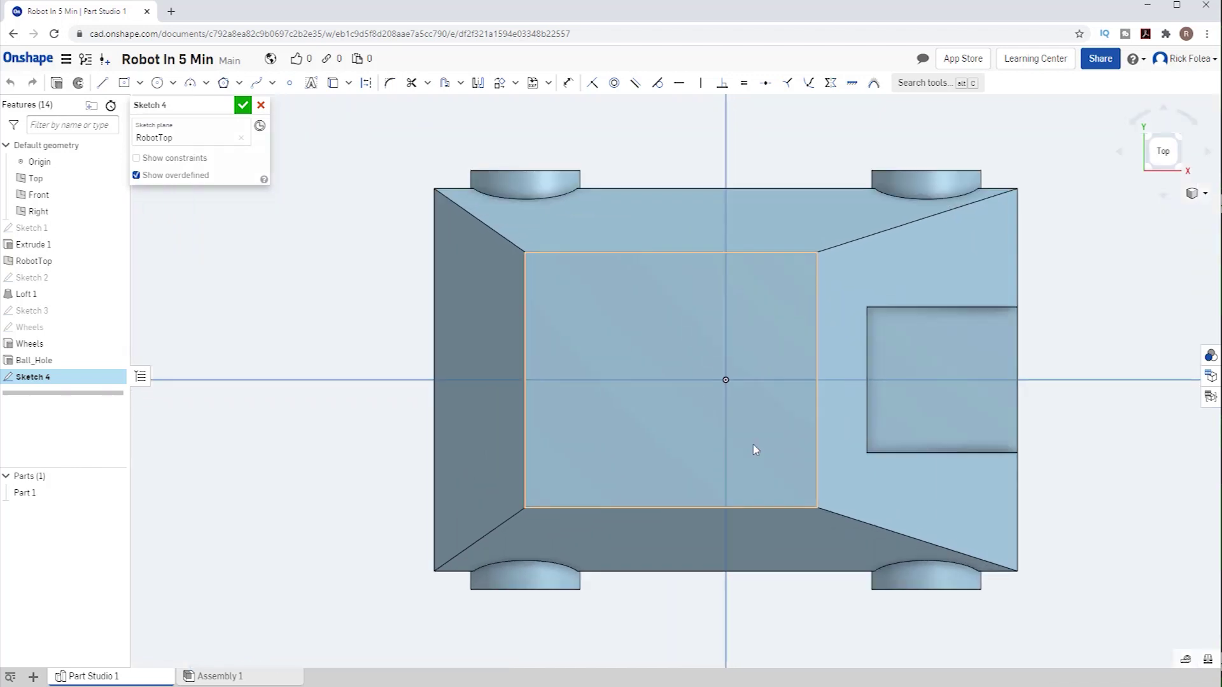
Step: Draw a 0.07 diameter circle and move it onto the horizontal axis left of the origin
click(157, 83)
click(585, 324)
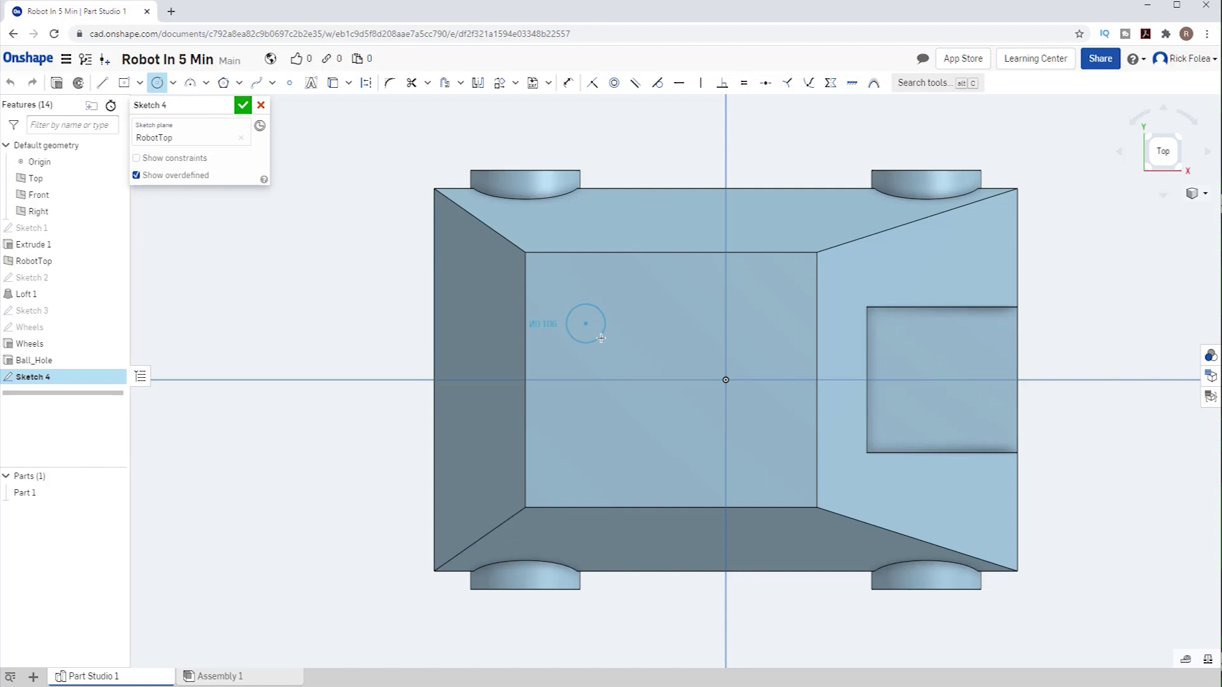
click(601, 338)
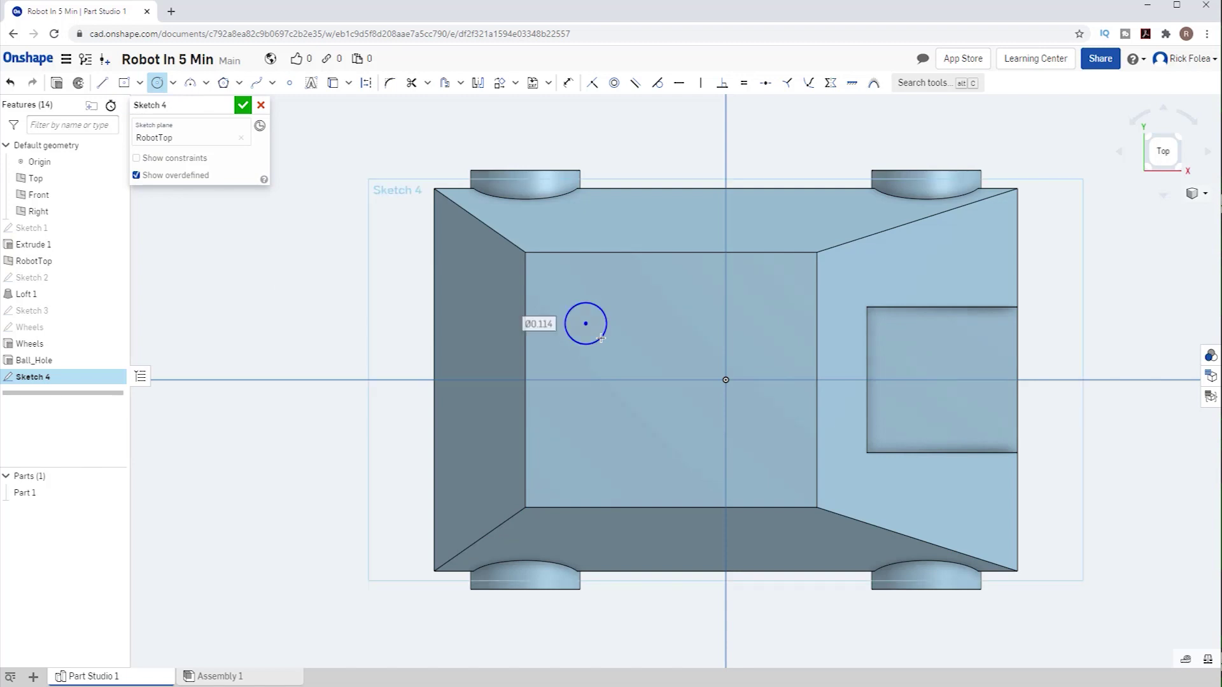
text(0.0)
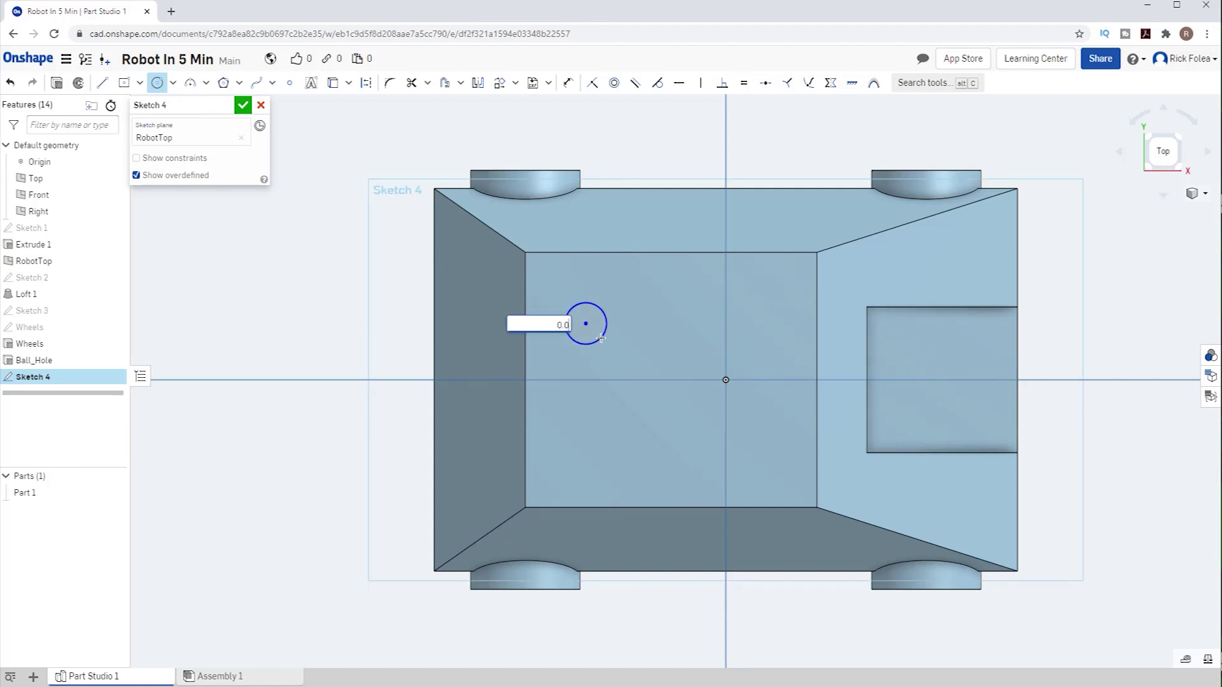
text(7)
key(Return)
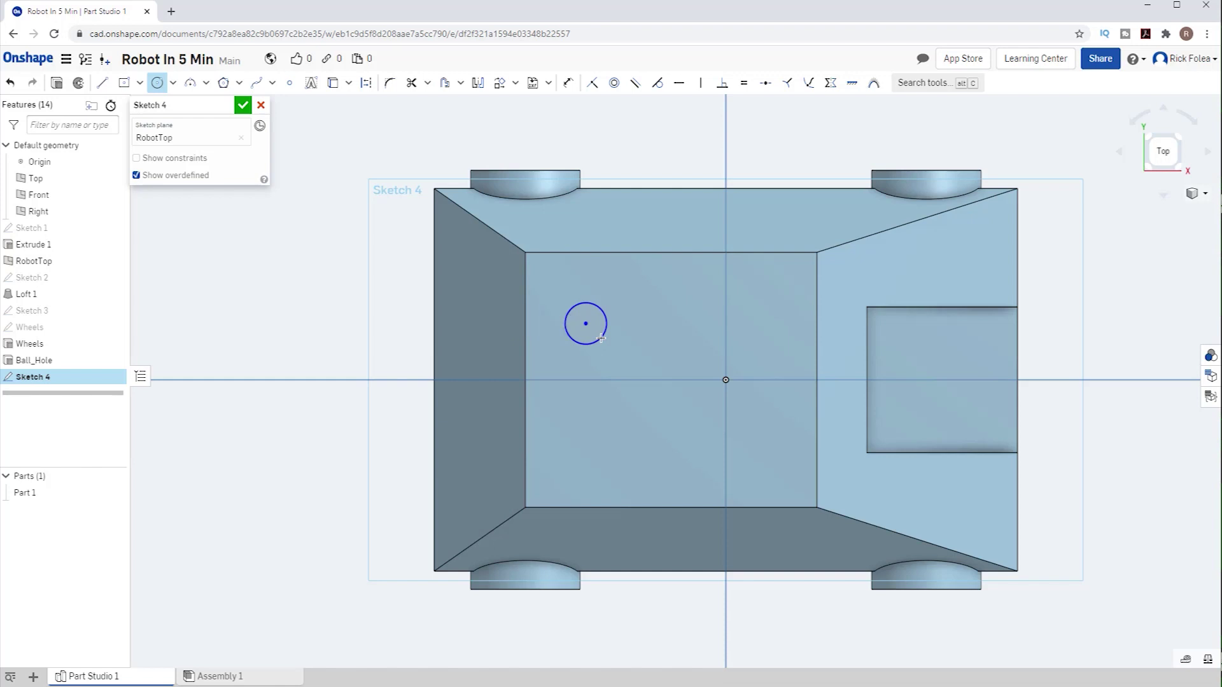
drag(585, 324, 621, 381)
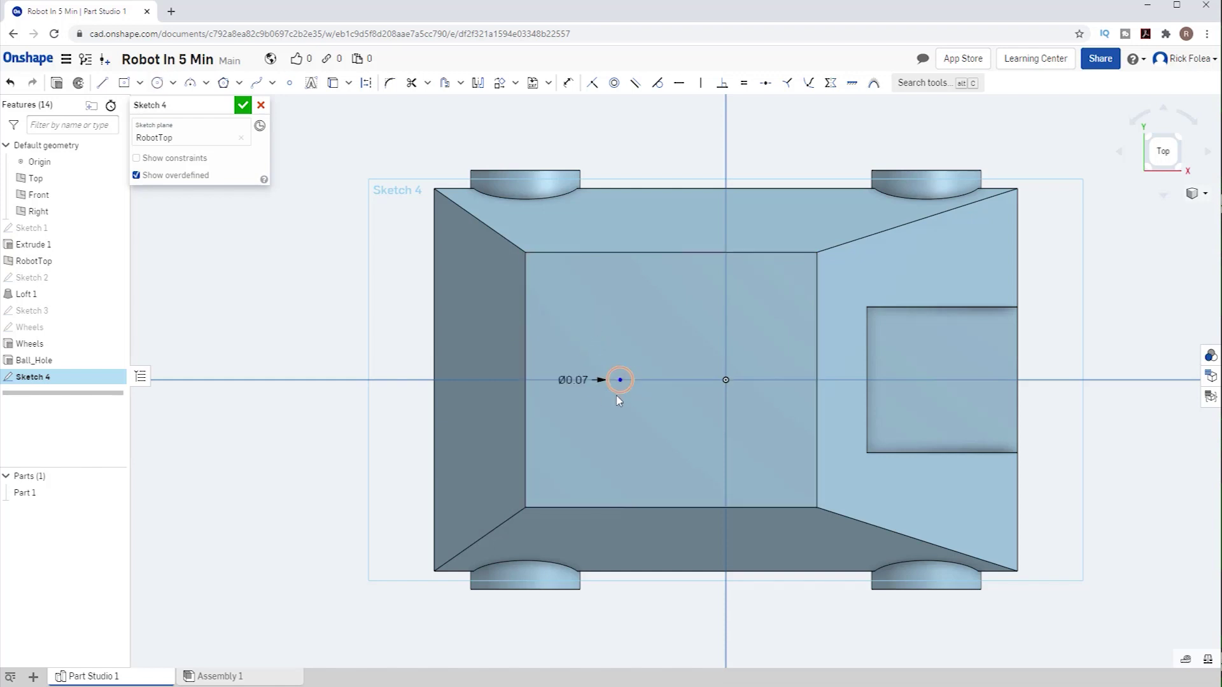
Step: Cut the 0.07 circle as a Through all remove extrude, then return to Top view
click(56, 83)
click(203, 141)
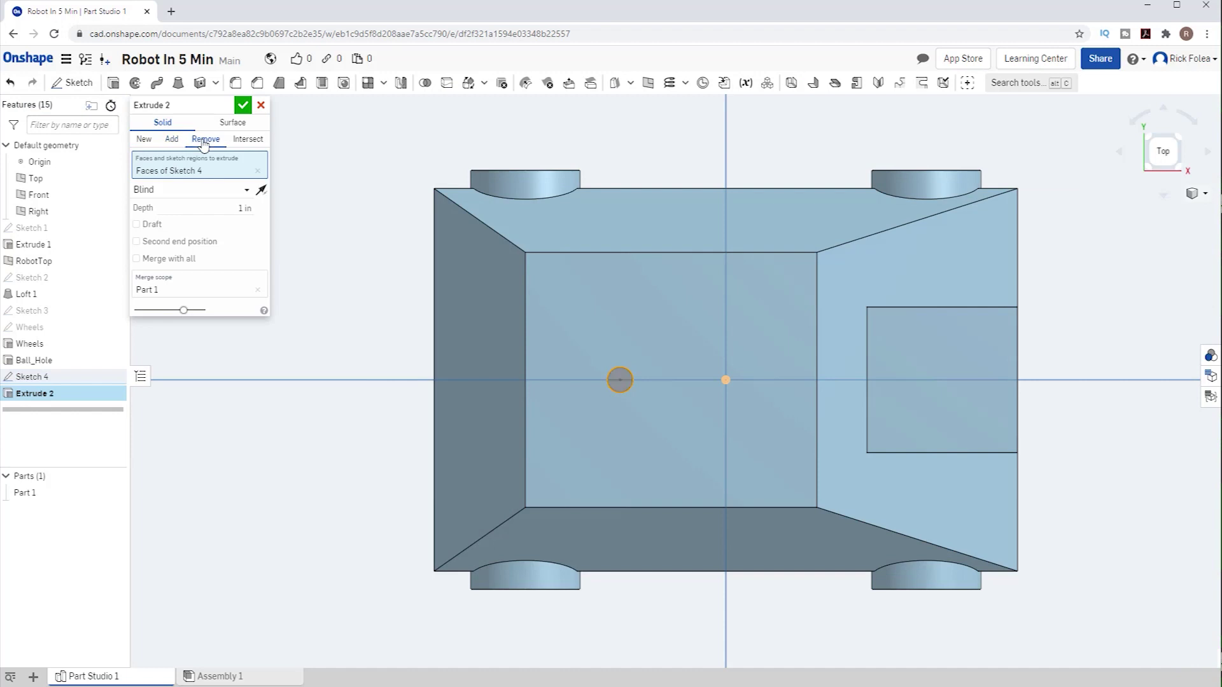
click(244, 190)
click(199, 309)
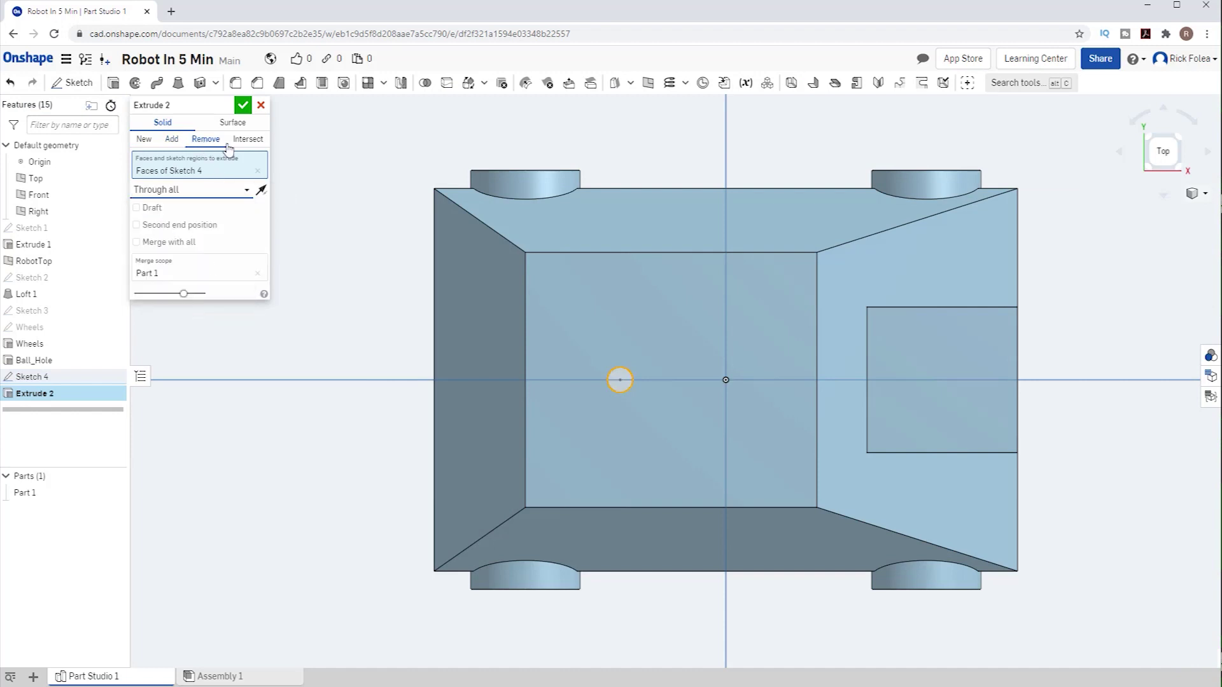
click(242, 105)
right_drag(337, 280, 224, 252)
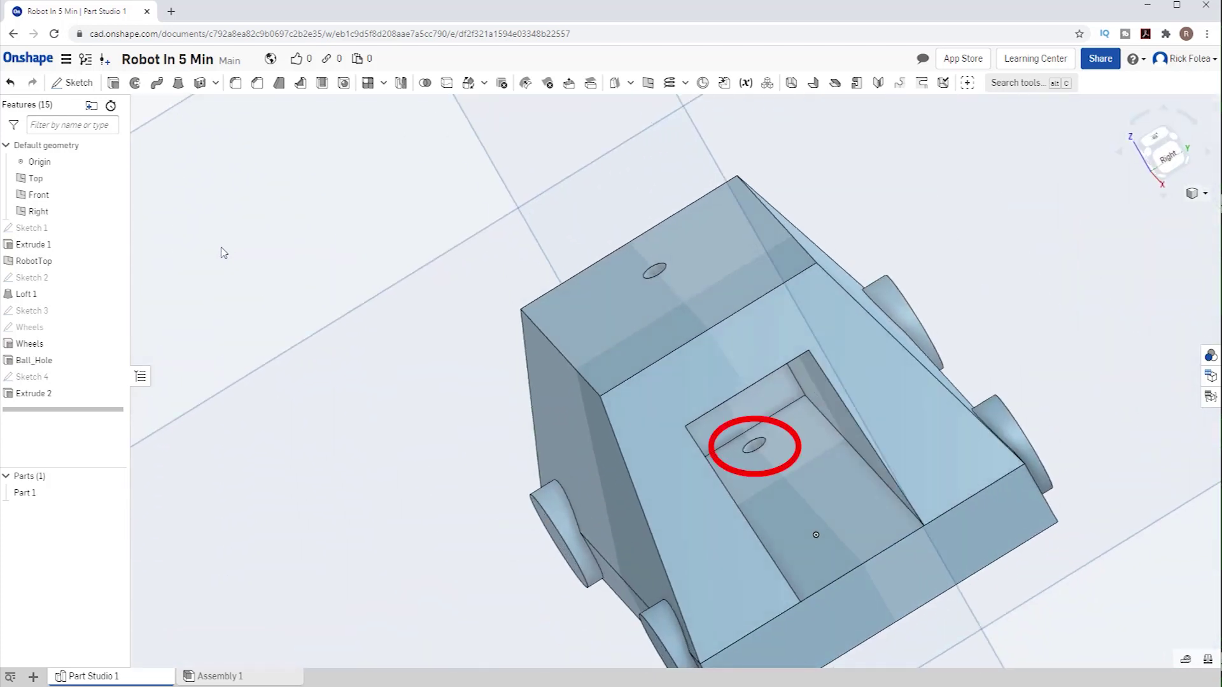
click(1154, 137)
scroll(656, 392, up, 10)
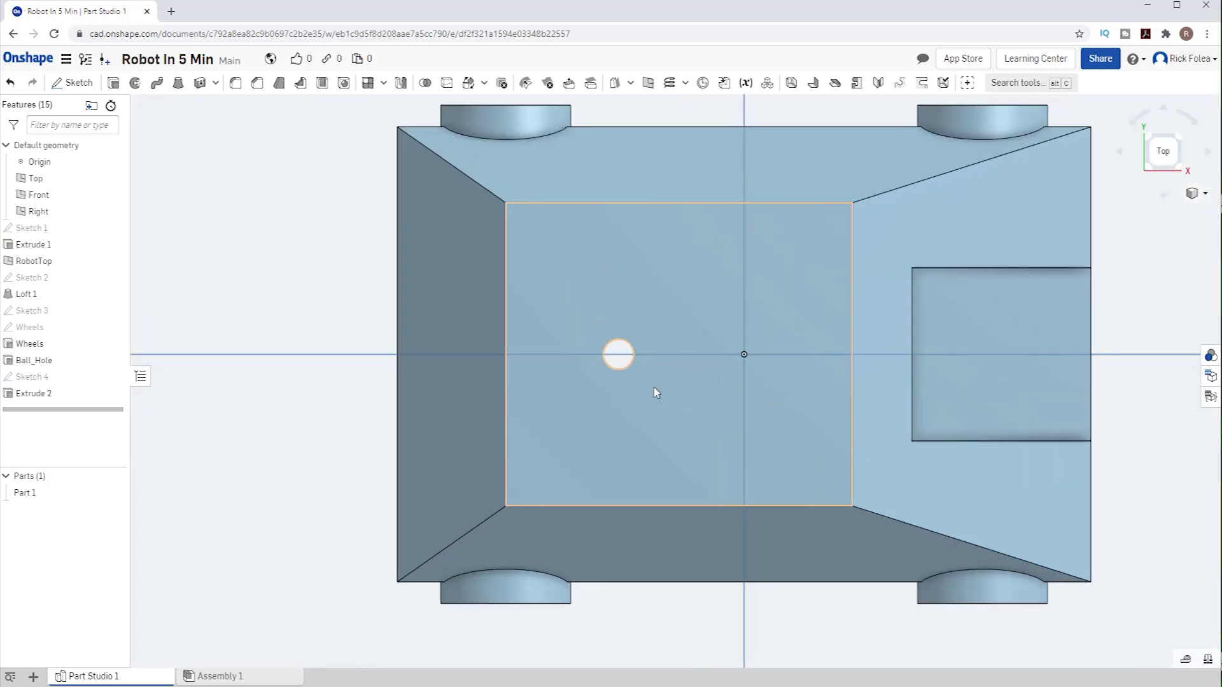
Step: Edit Sketch 4 to dimension the hole centre 0.1 in (2/20) from the left edge
right_click(34, 380)
click(48, 400)
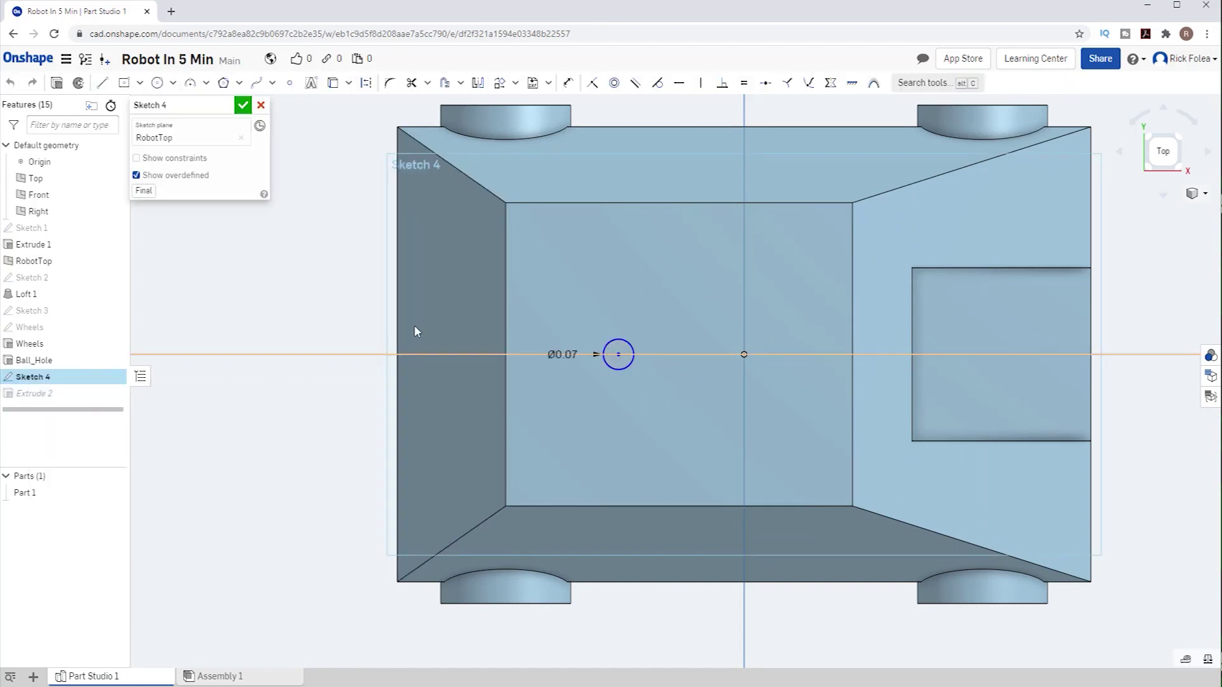
click(568, 83)
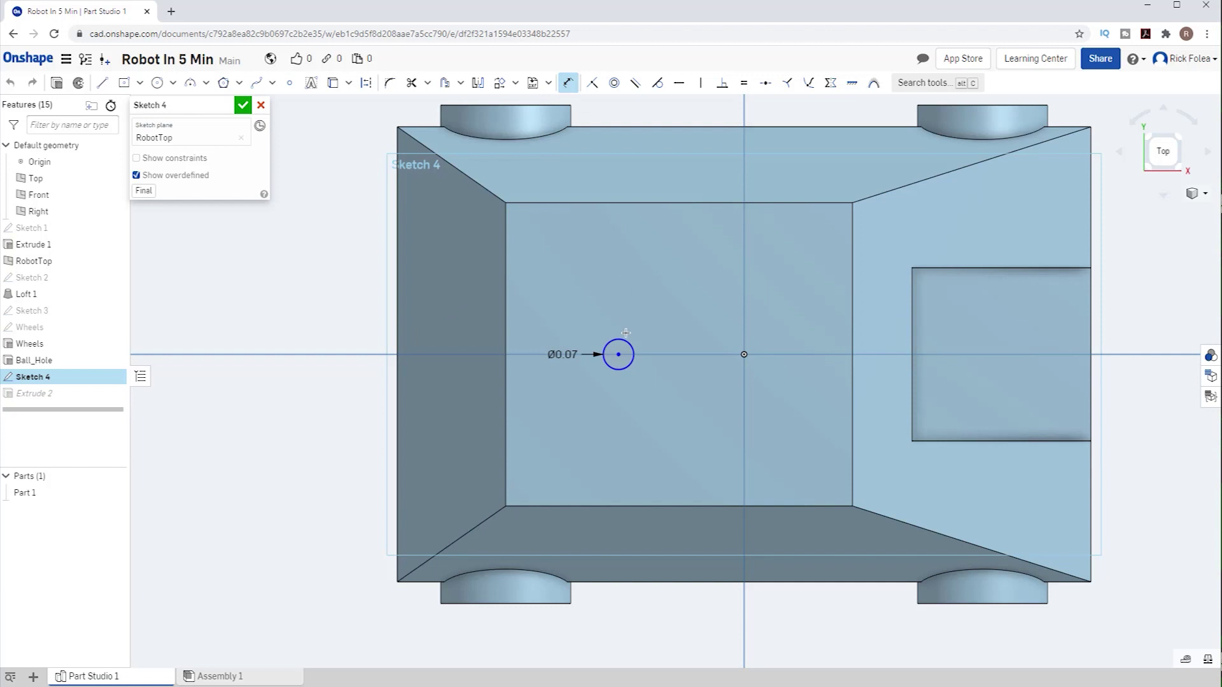
click(507, 355)
click(564, 417)
text(2)
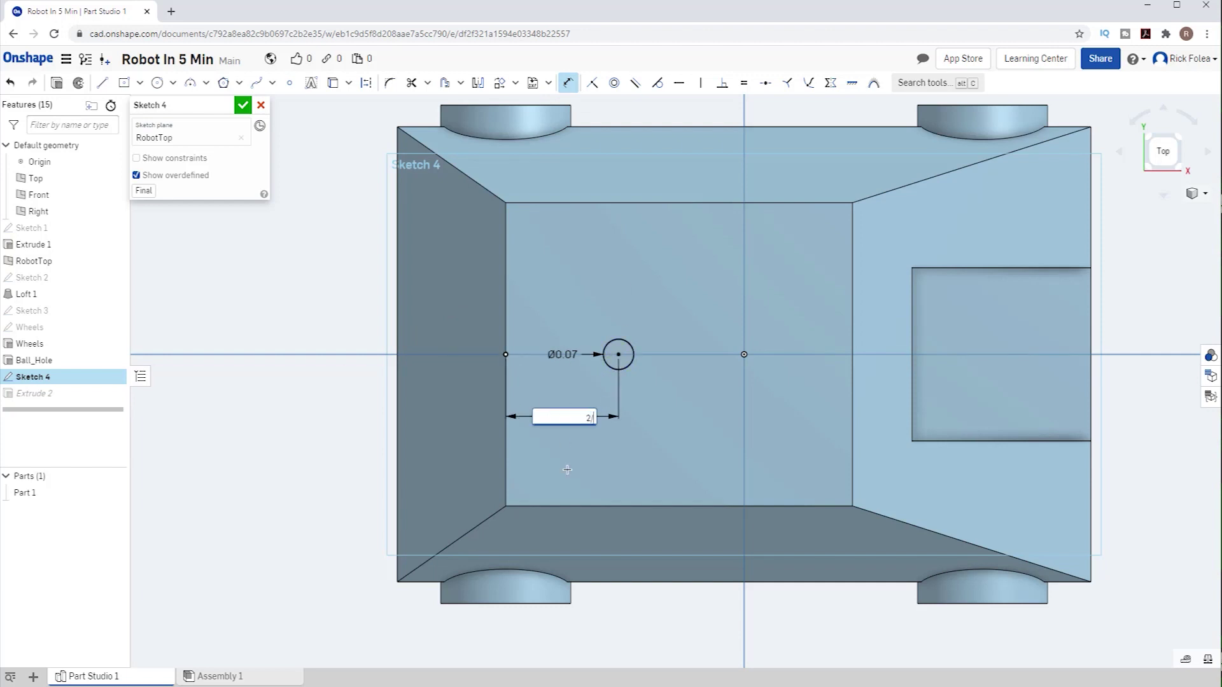
text(/20)
key(Return)
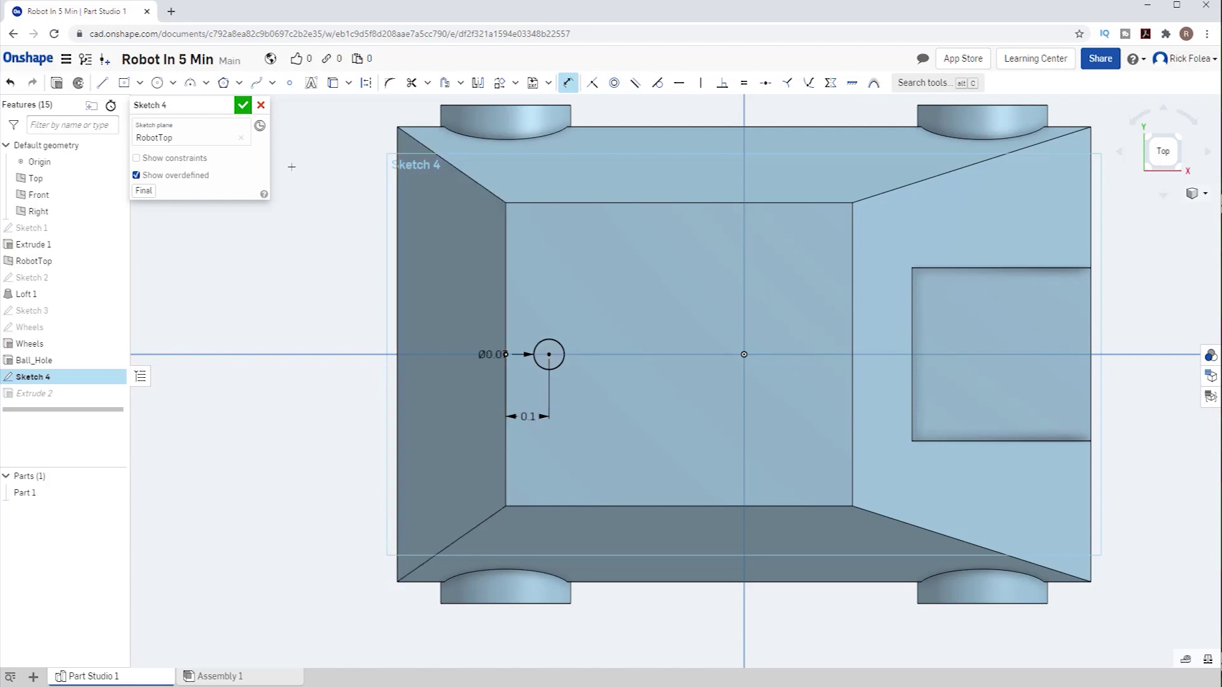
click(245, 110)
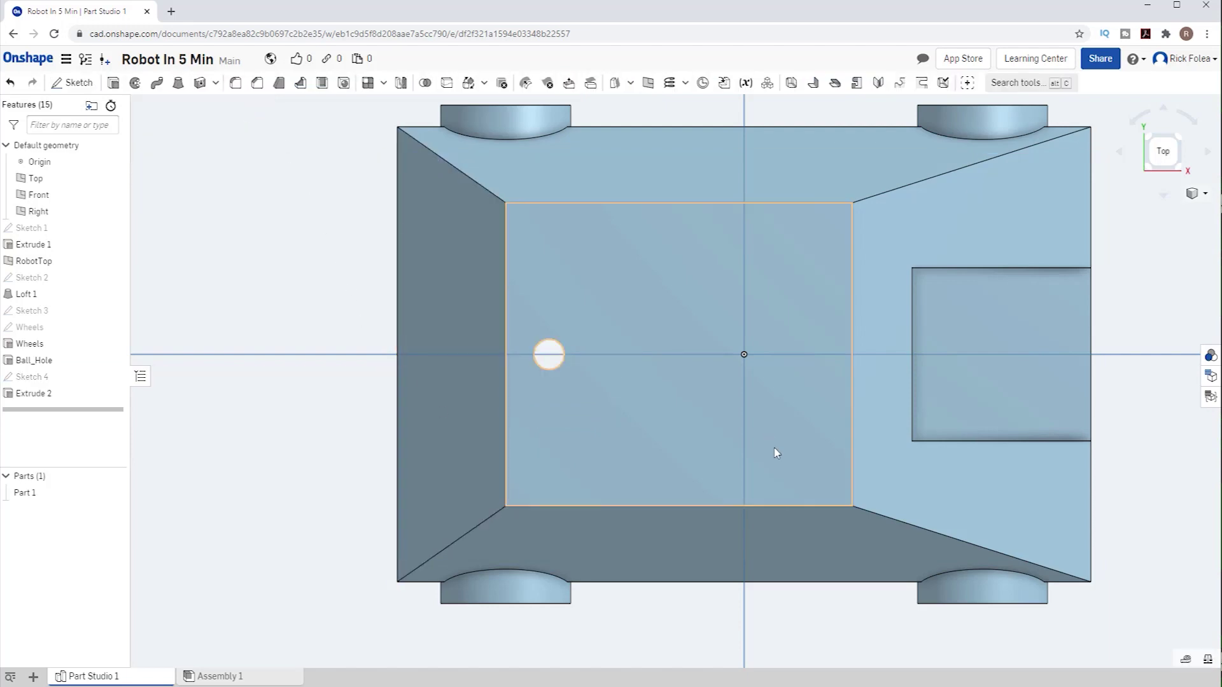
right_drag(777, 450, 686, 449)
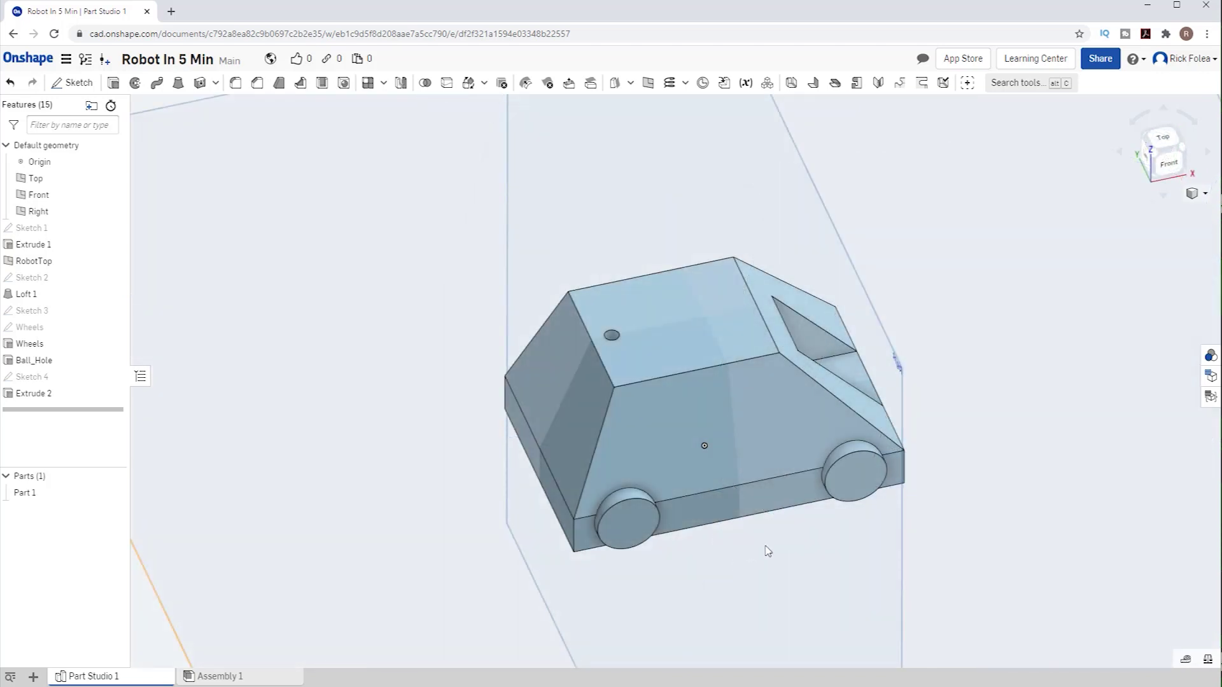
Step: Snap to a flat Bottom view, zoom in, and select the chassis's 1.678 in² bottom face
right_drag(766, 553, 696, 418)
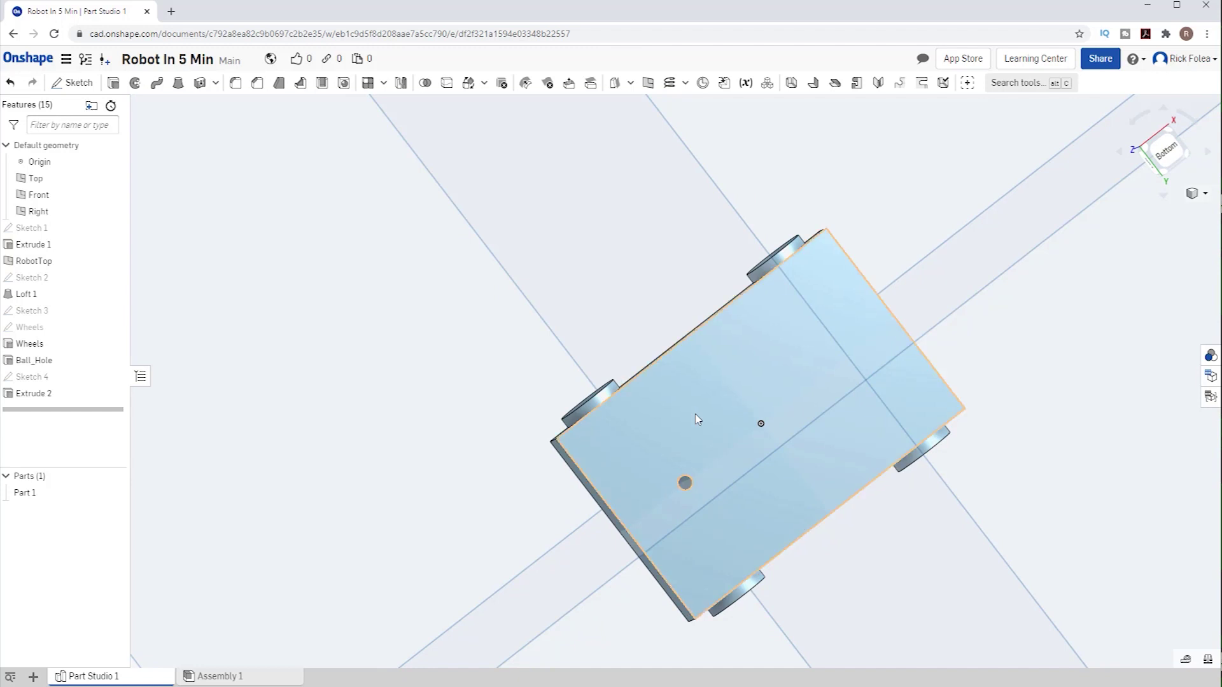
key(n)
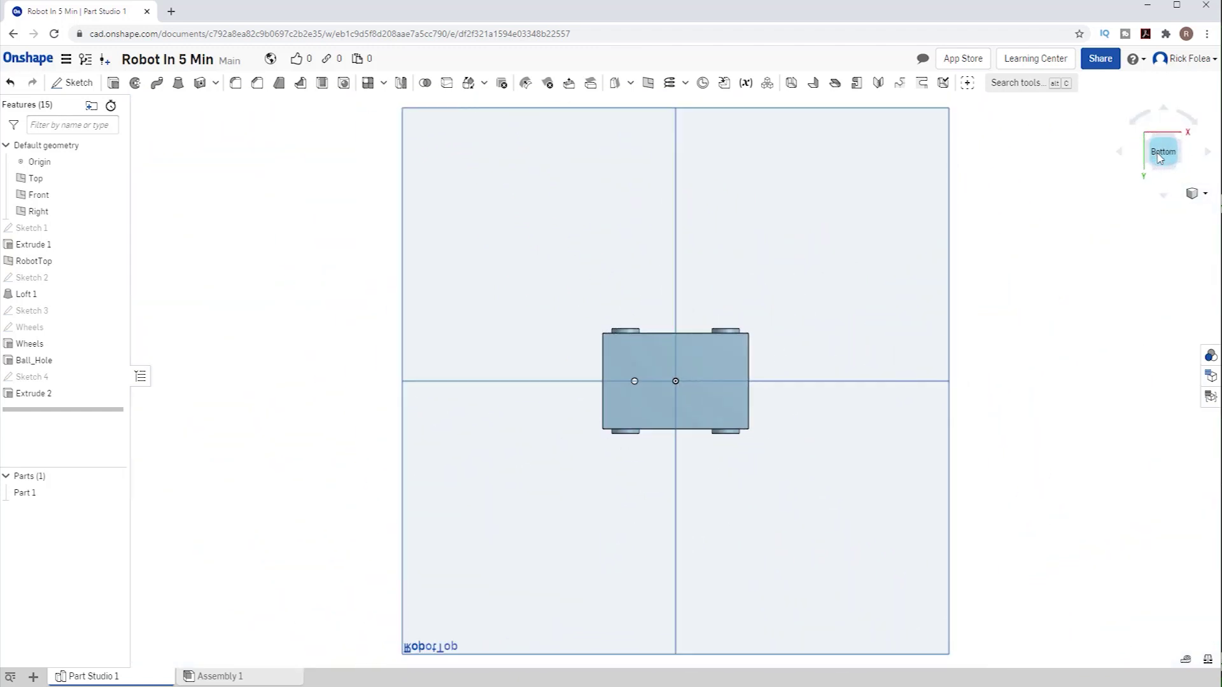
scroll(663, 410, up, 6)
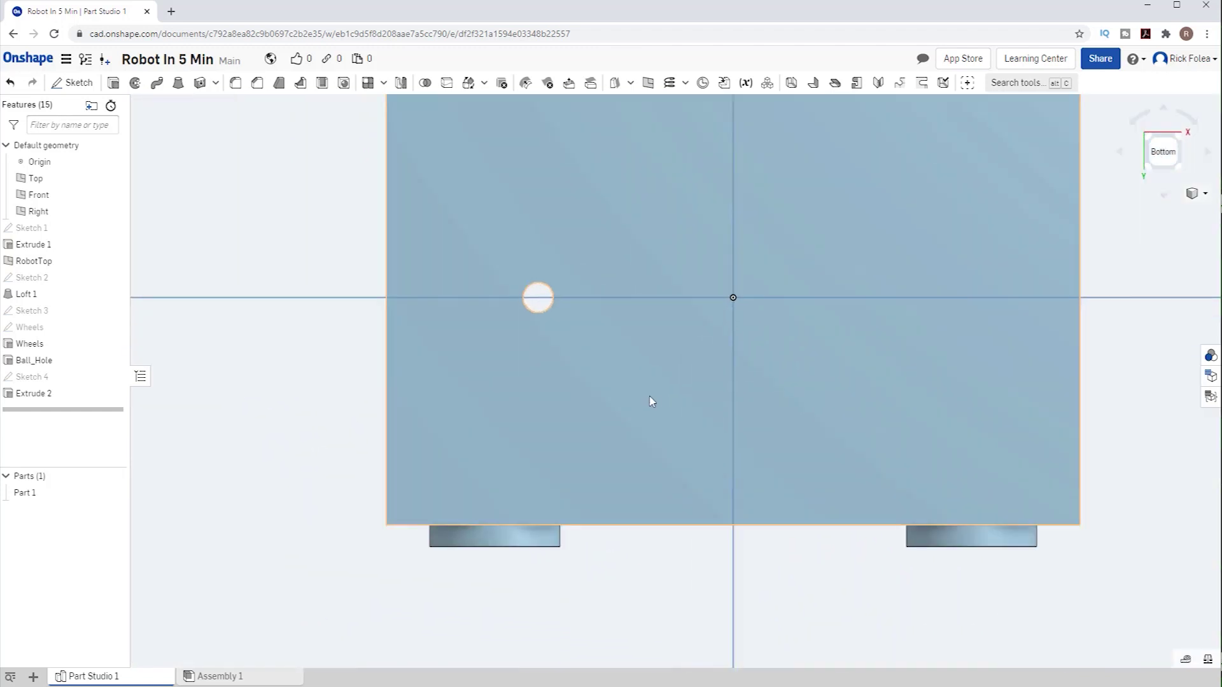
click(645, 251)
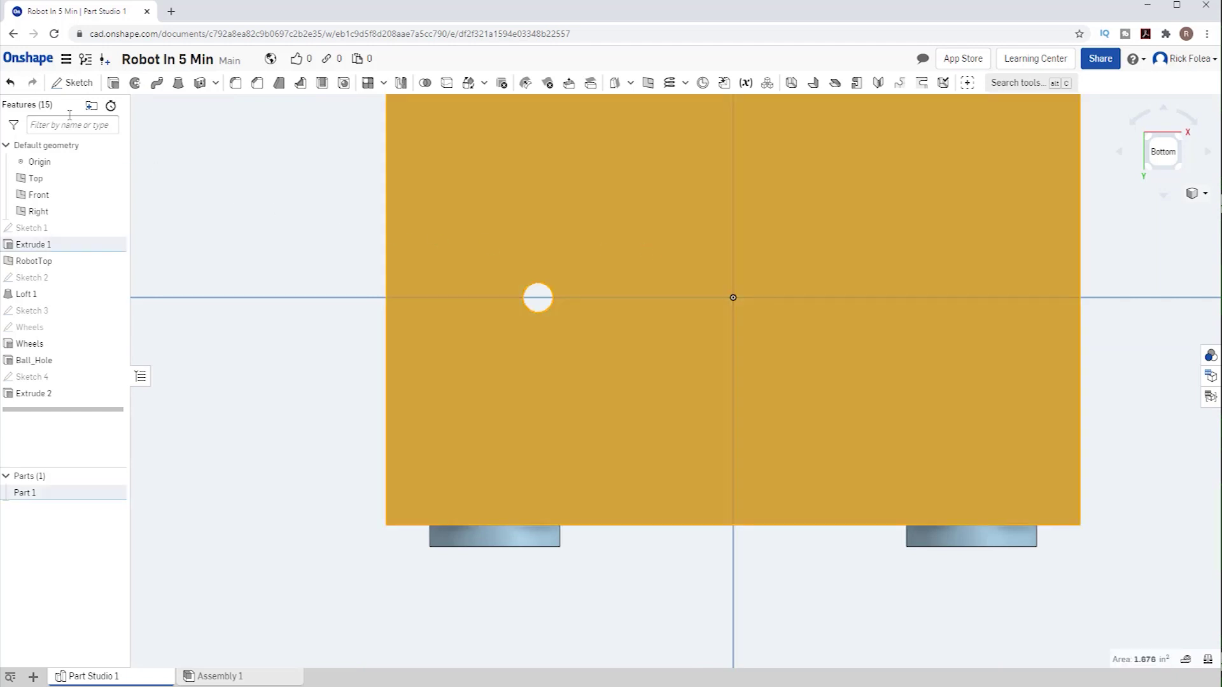
Step: On the bottom face, sketch a vertical construction line running up from the hole's centre
click(74, 82)
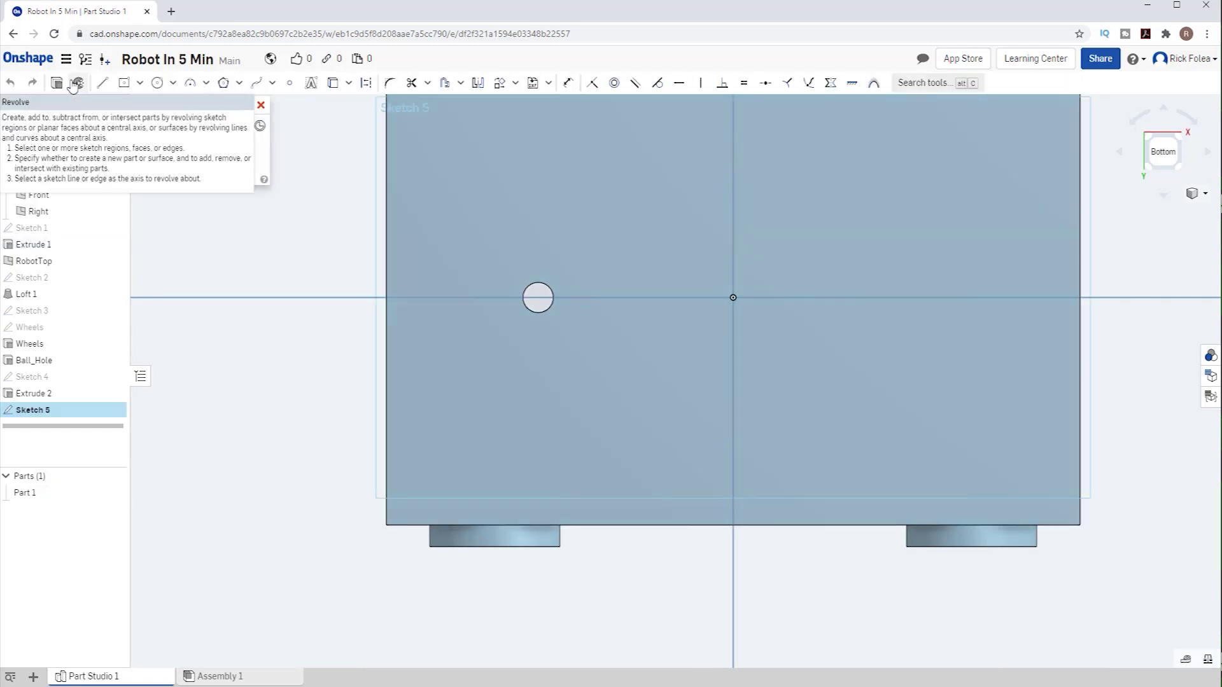
click(101, 83)
click(538, 298)
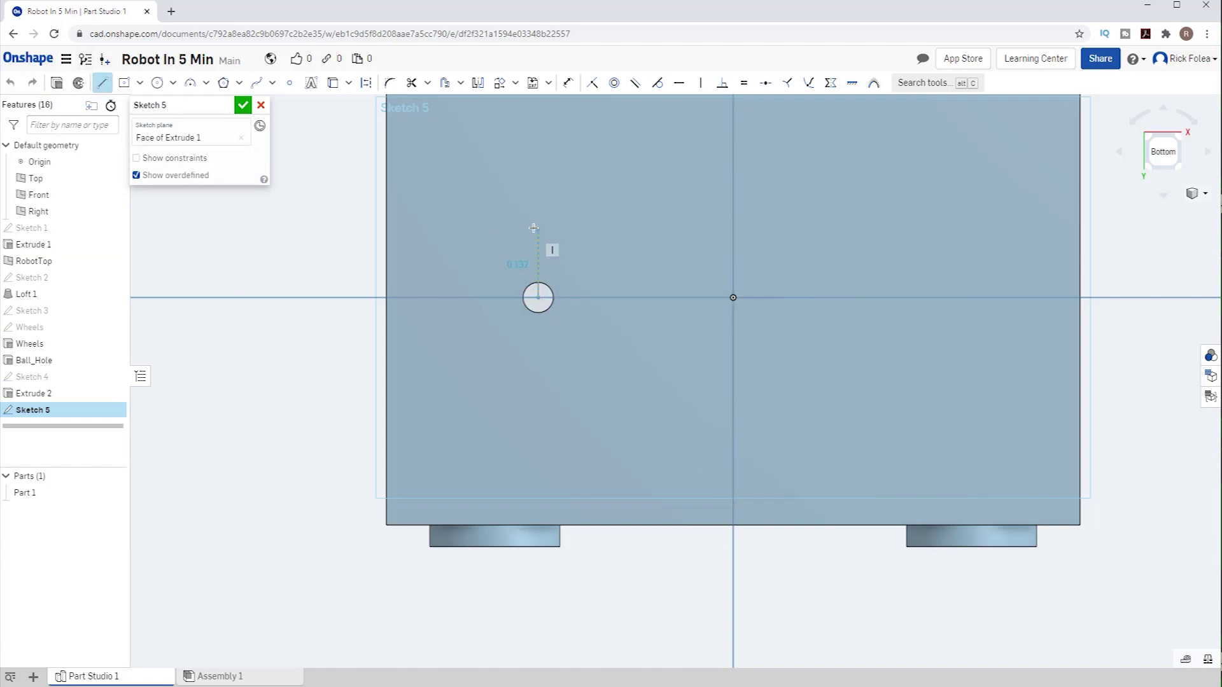
click(539, 220)
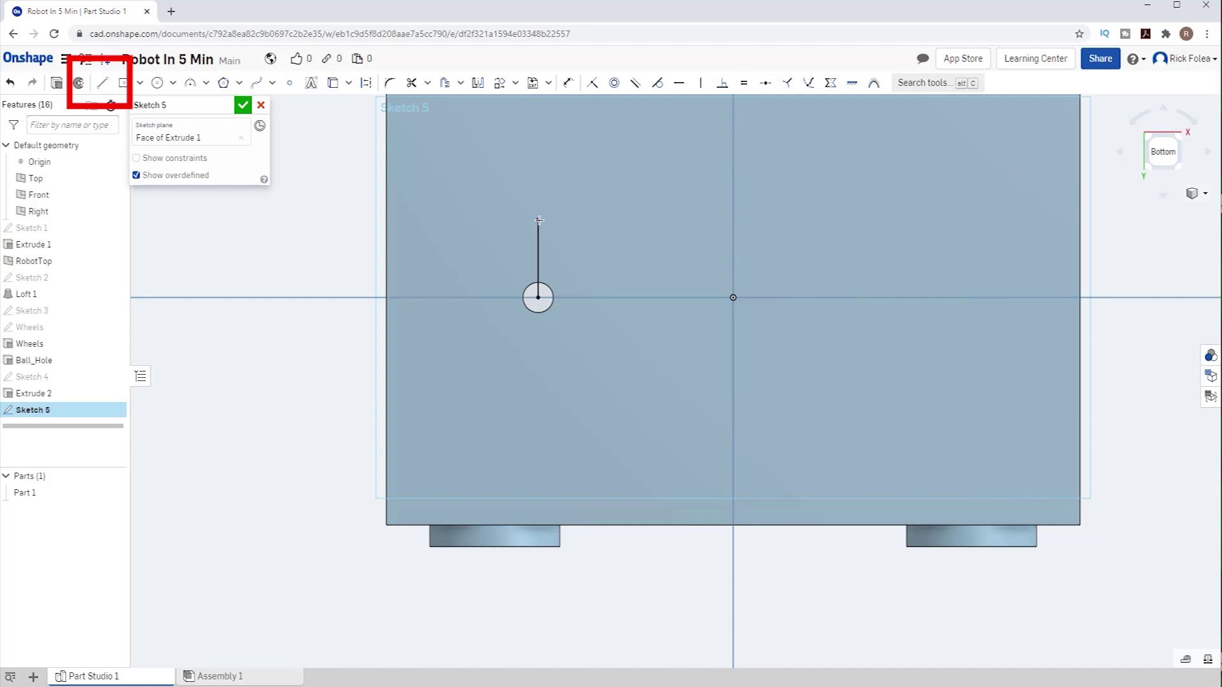
key(Escape)
click(538, 256)
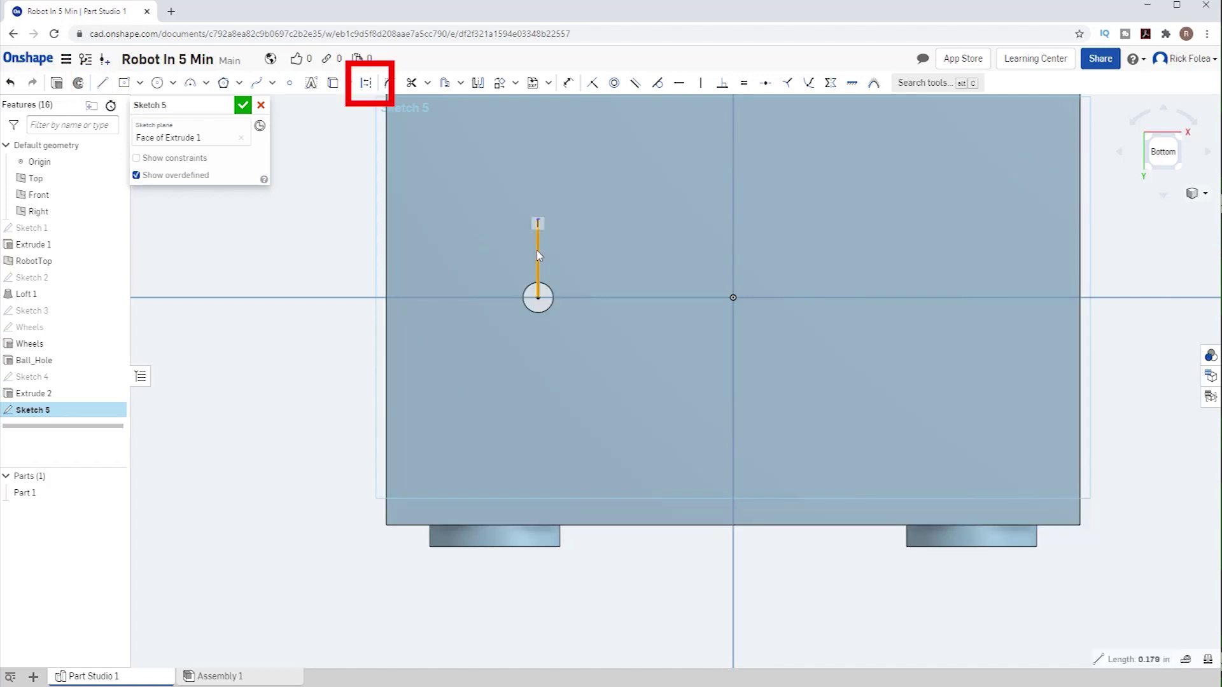
click(366, 84)
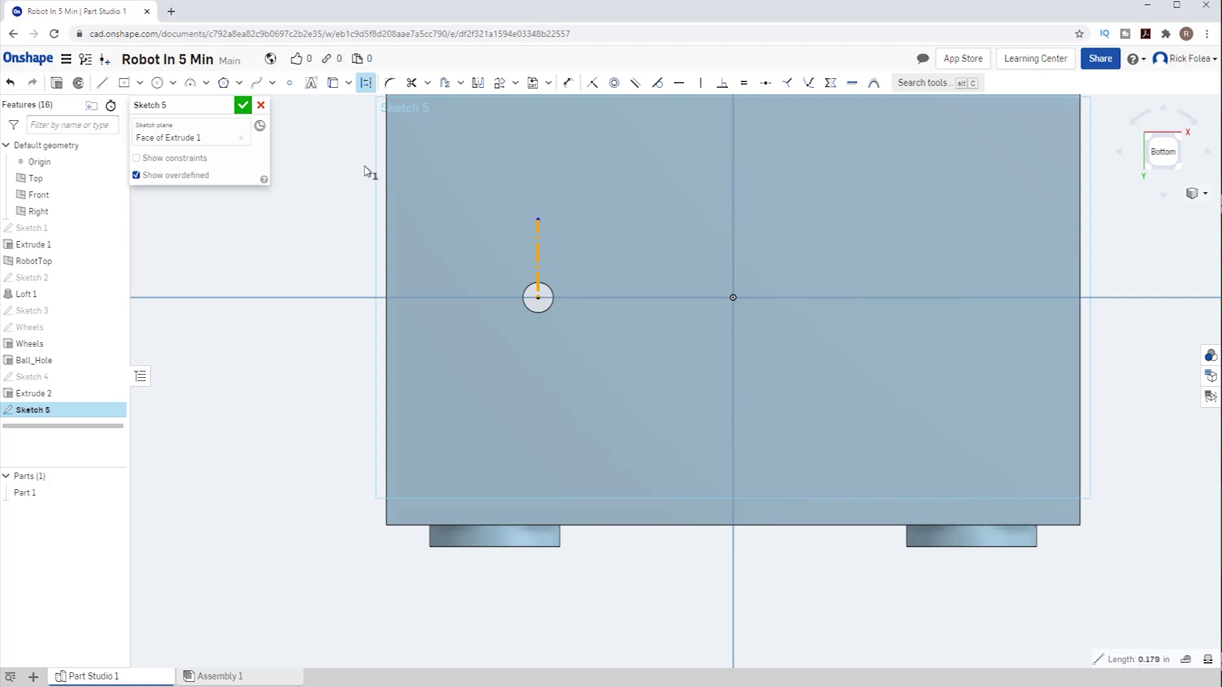
key(Escape)
Step: Draw a slot along the construction line and set its width to 0.07
click(460, 83)
click(460, 130)
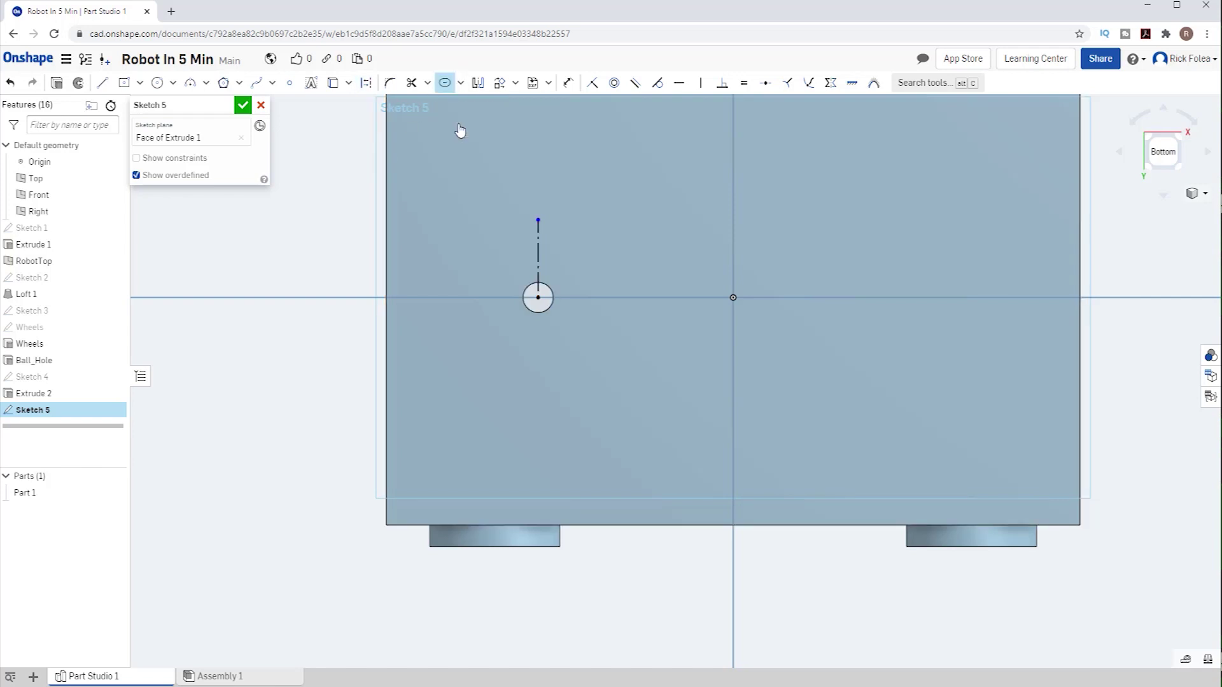
click(537, 254)
scroll(537, 254, down, 8)
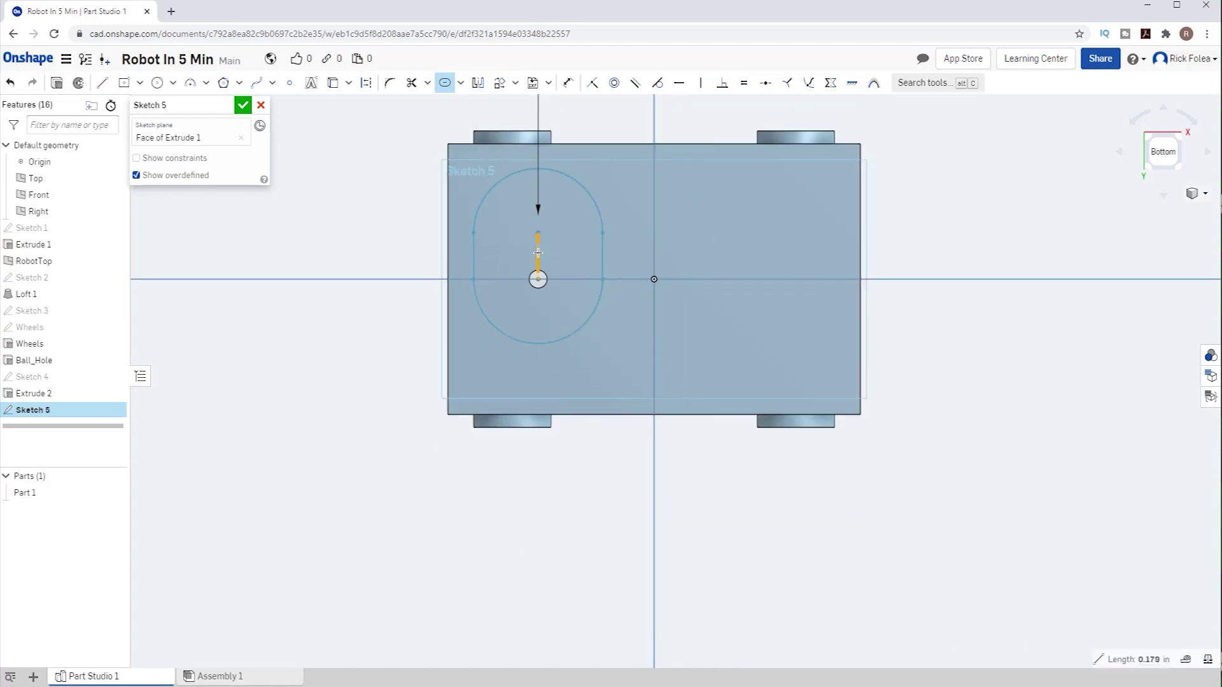
scroll(502, 133, up, 3)
double_click(503, 131)
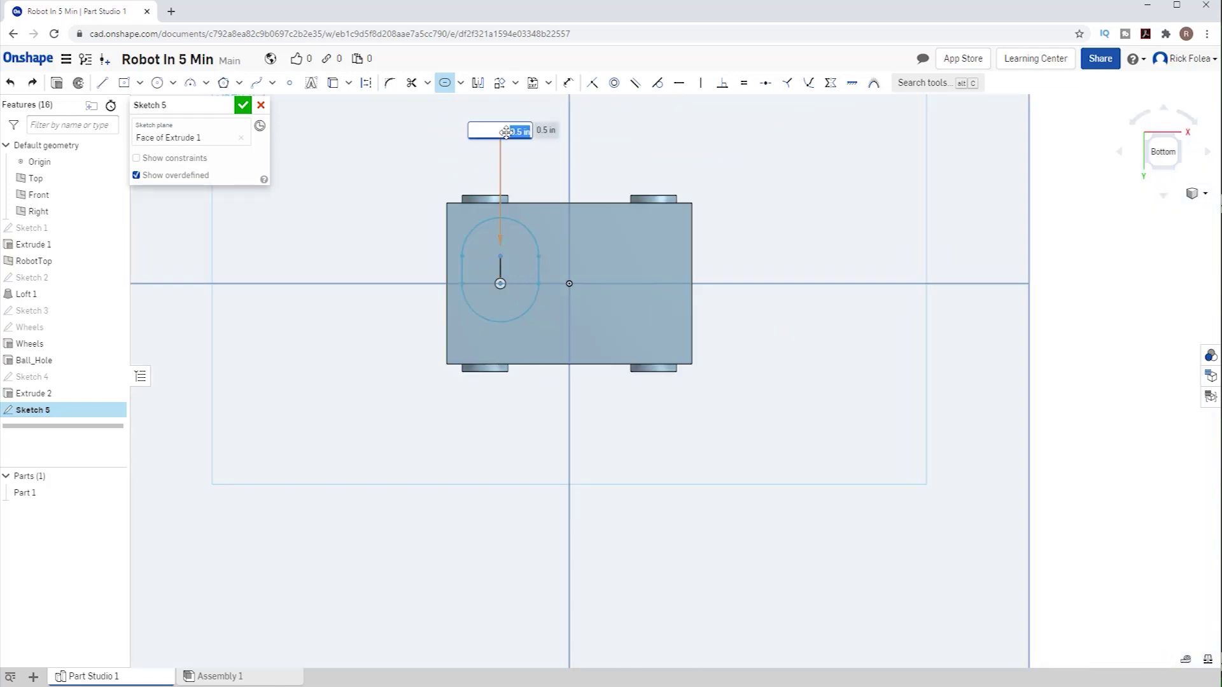
text(0.07)
key(Return)
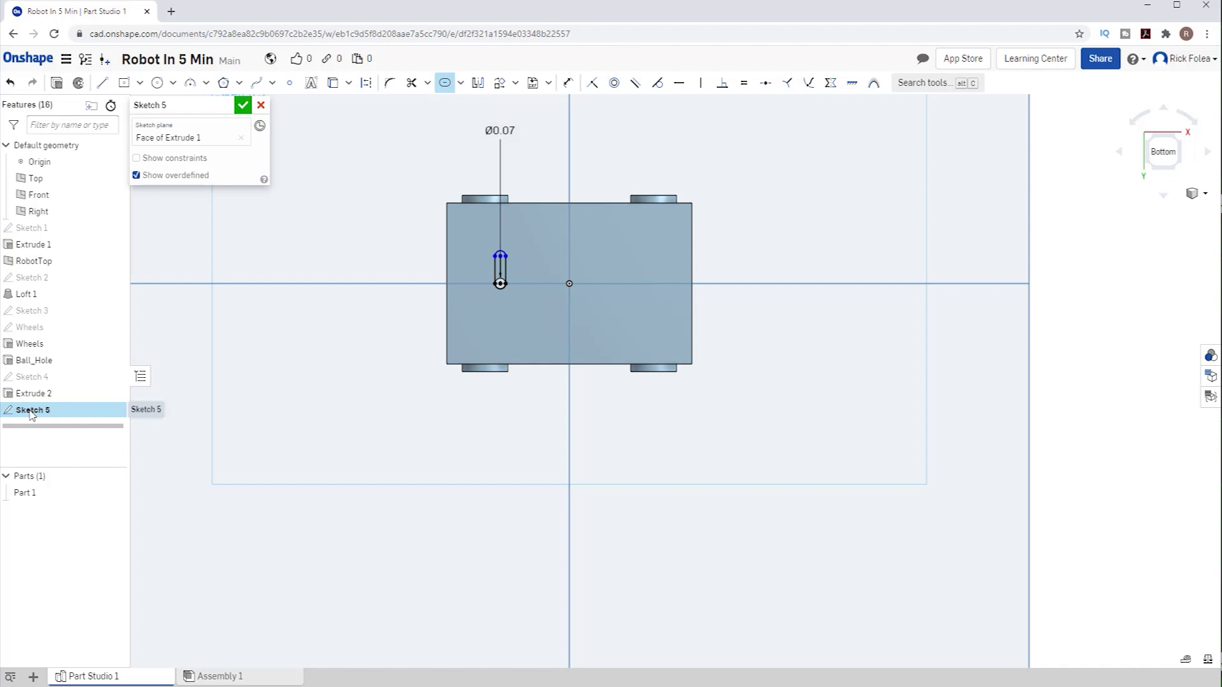
Step: Extrude the slot sketch as a Remove cut with depth 14/20 (0.7 in)
click(57, 83)
click(205, 138)
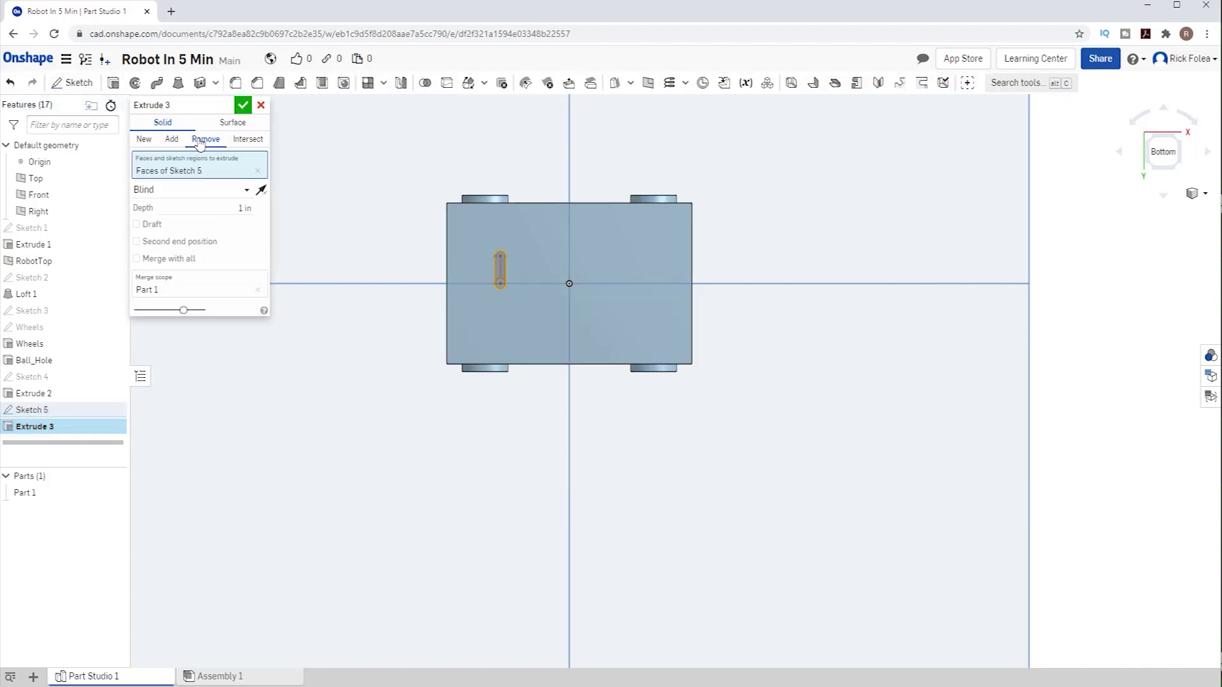
click(227, 210)
text(14/20)
key(Return)
right_drag(299, 273, 365, 332)
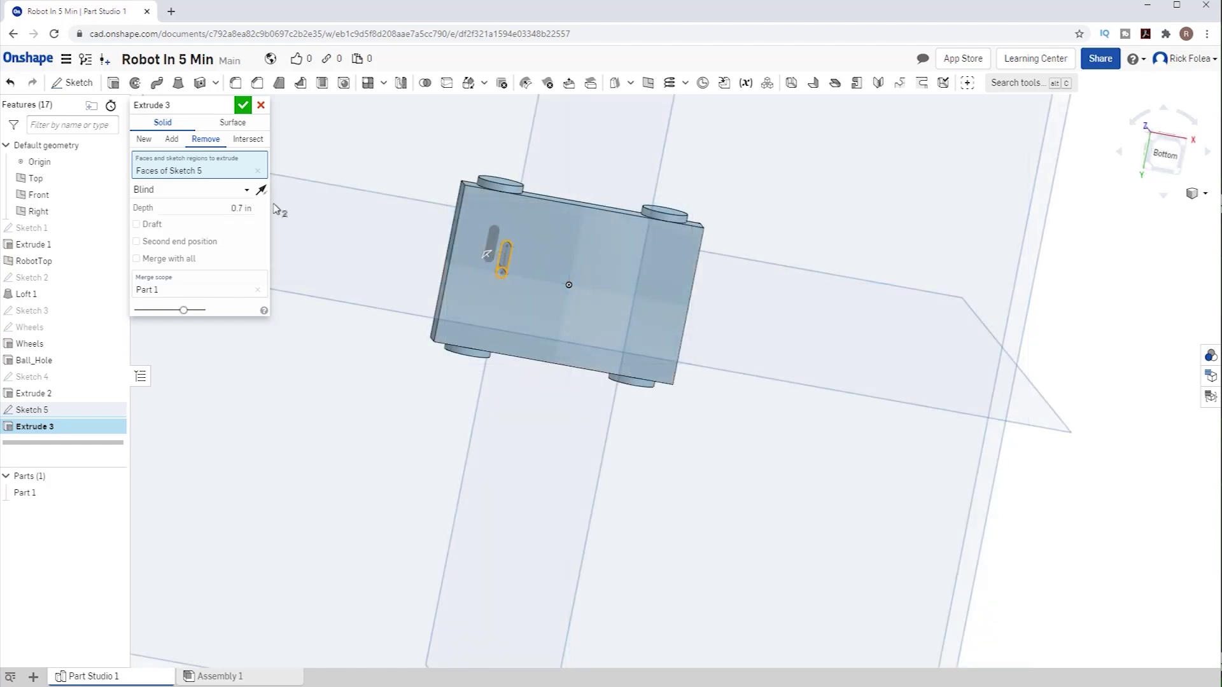
click(241, 106)
Step: Orbit the chassis to inspect the finished slot from below and above
right_drag(382, 306, 555, 323)
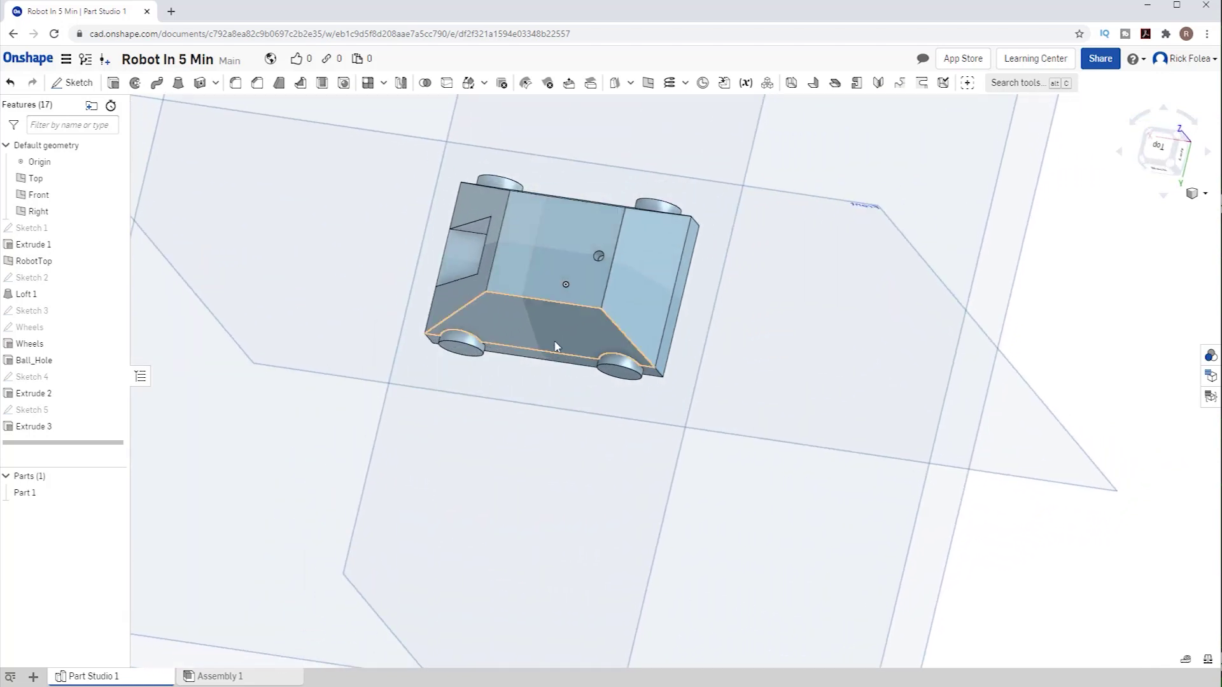
right_drag(330, 259, 471, 234)
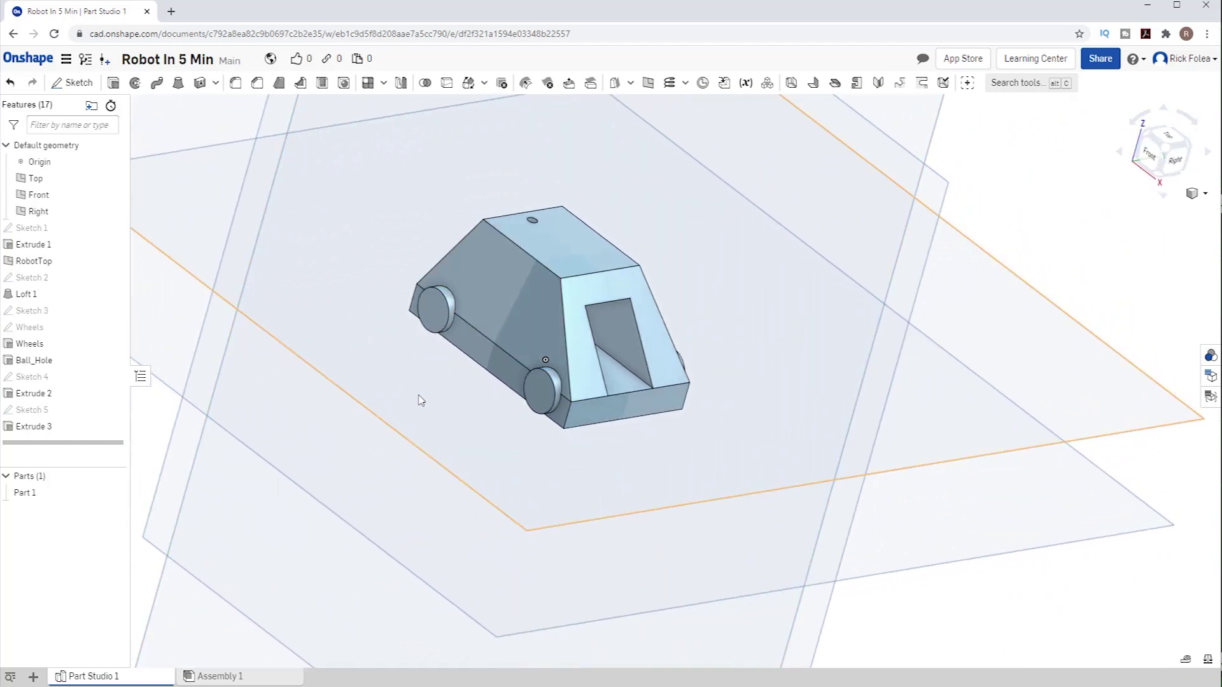
right_click(92, 678)
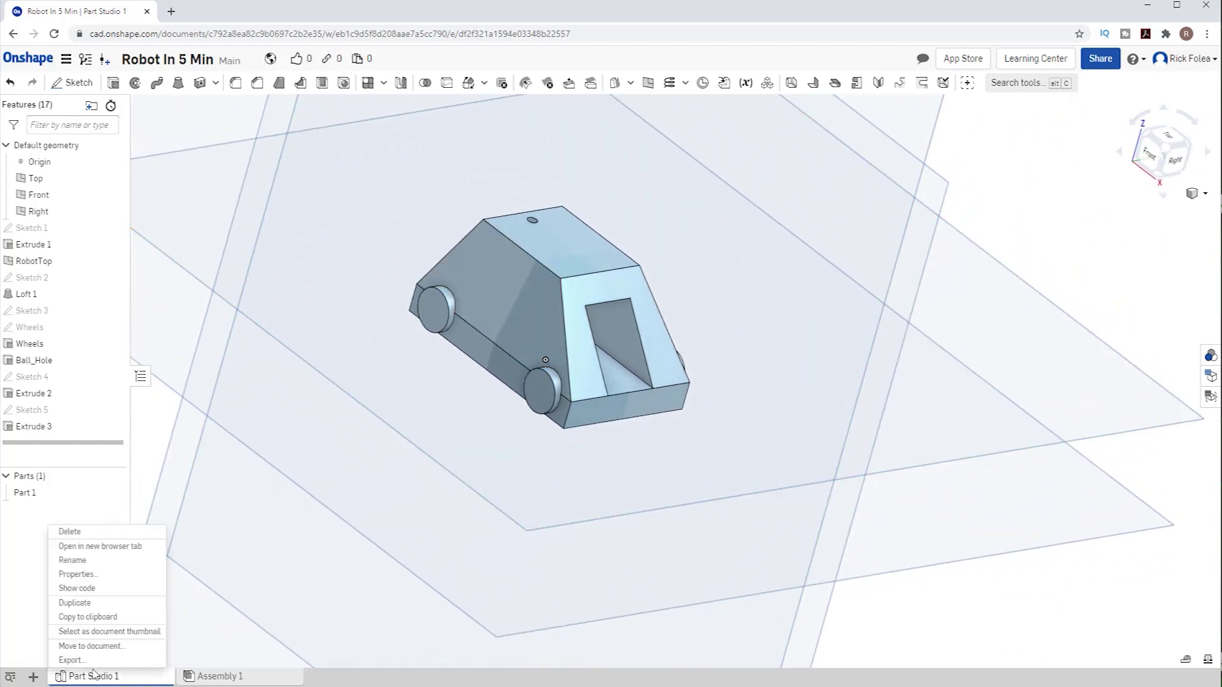
Step: Export Part Studio 1 as a binary, inch-unit STL and open the downloaded Part Studio 1.stl
click(93, 661)
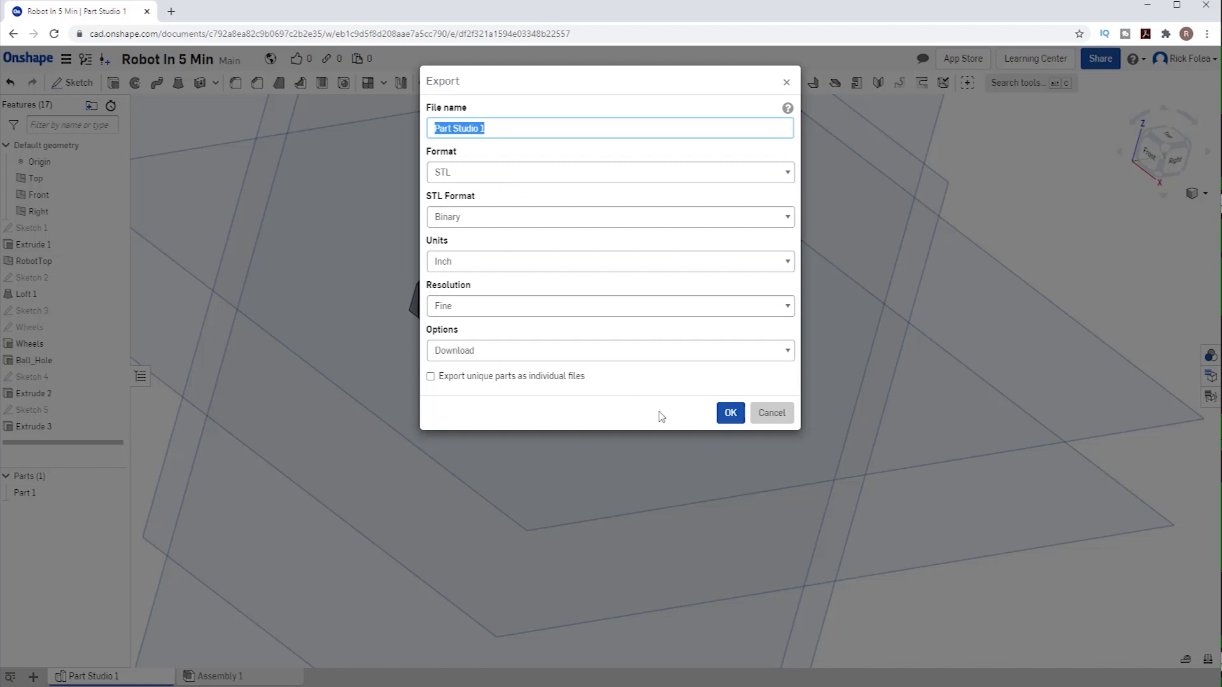
click(730, 413)
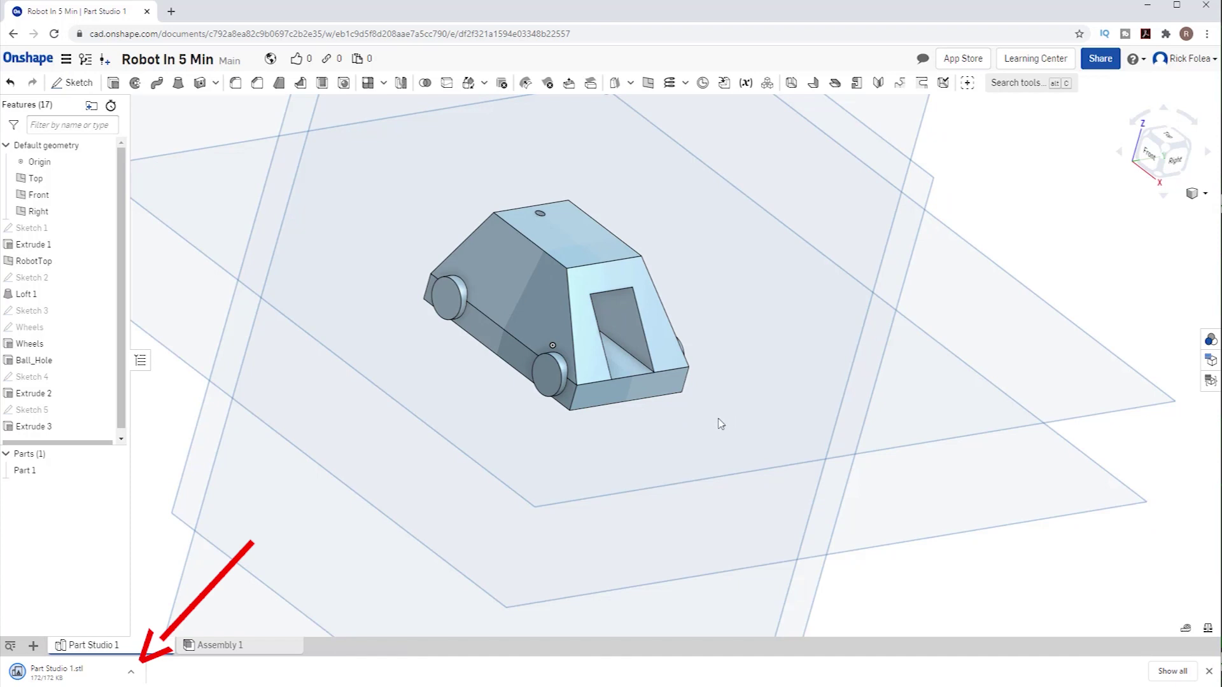
click(132, 675)
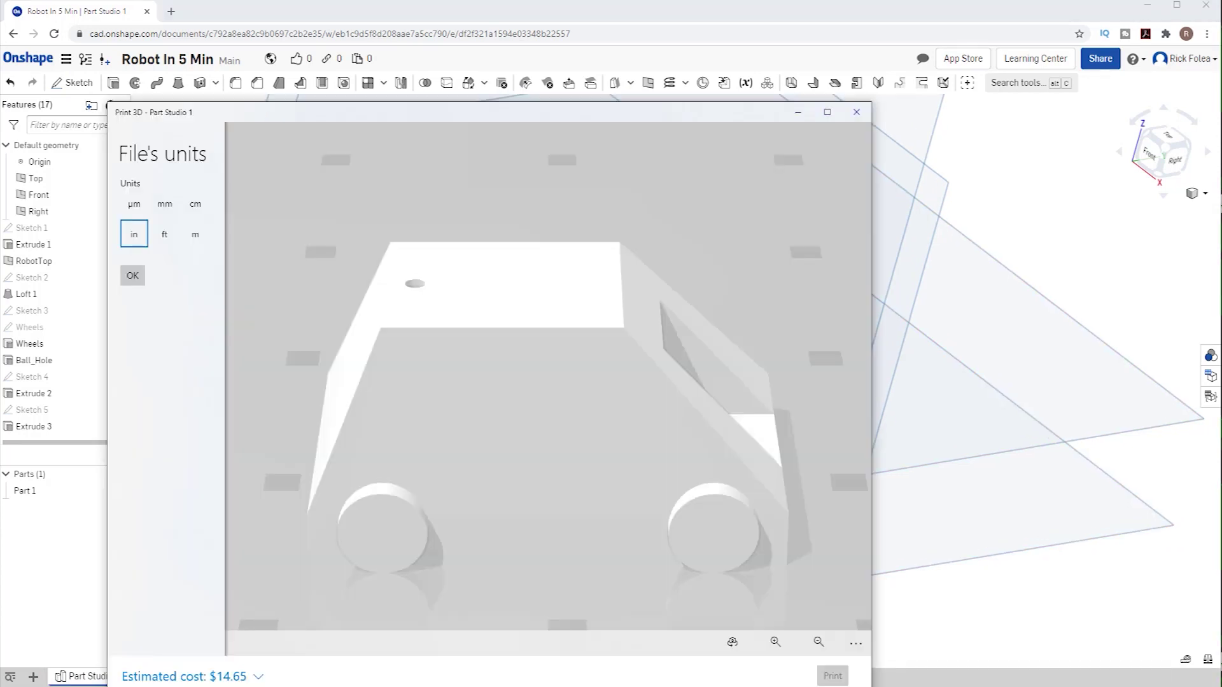
Step: Pan, rotate and zoom the robot STL preview in Print 3D, then fit the Onshape model in view
right_drag(453, 568, 432, 517)
drag(433, 517, 491, 546)
scroll(456, 524, up, 3)
scroll(455, 522, down, 2)
scroll(456, 523, down, 5)
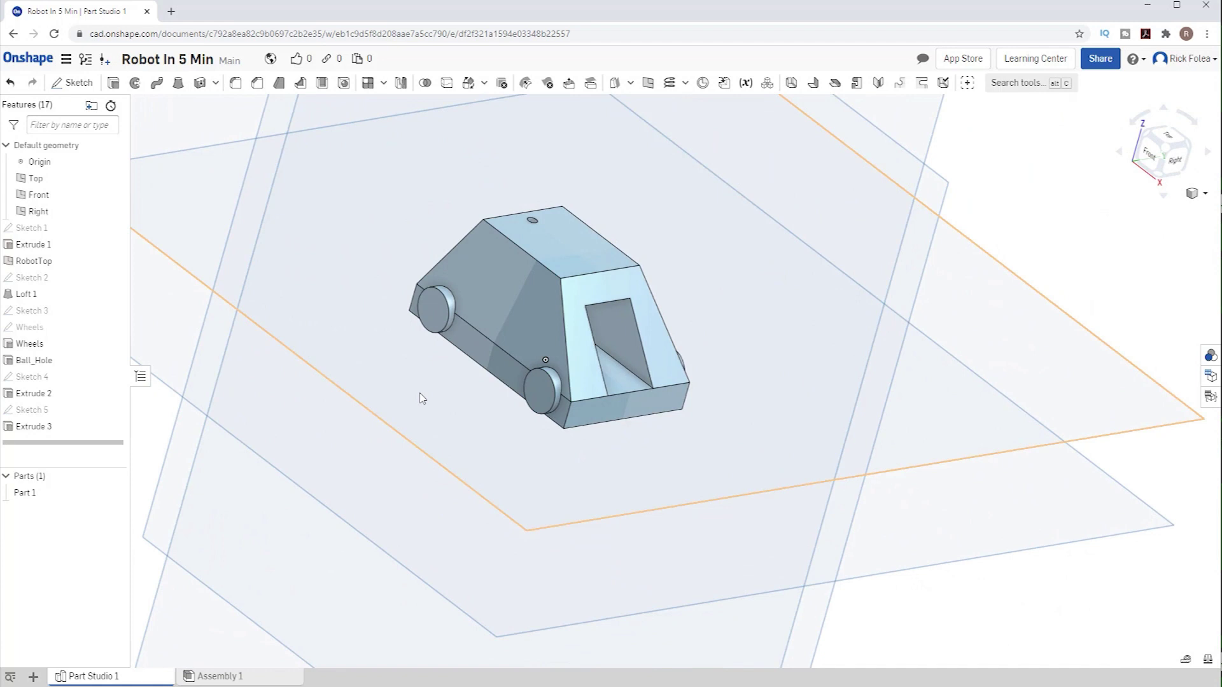
key(shift+7)
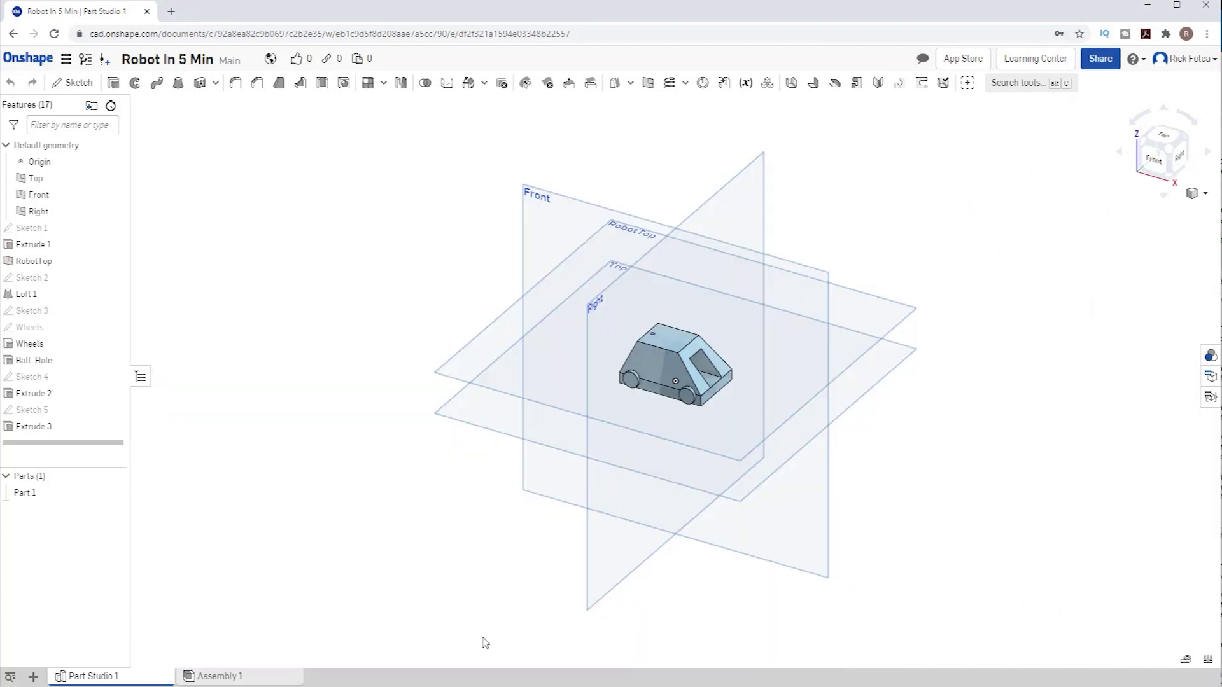
Step: Open the Onshape Learning Center and scroll down its home page
click(1035, 57)
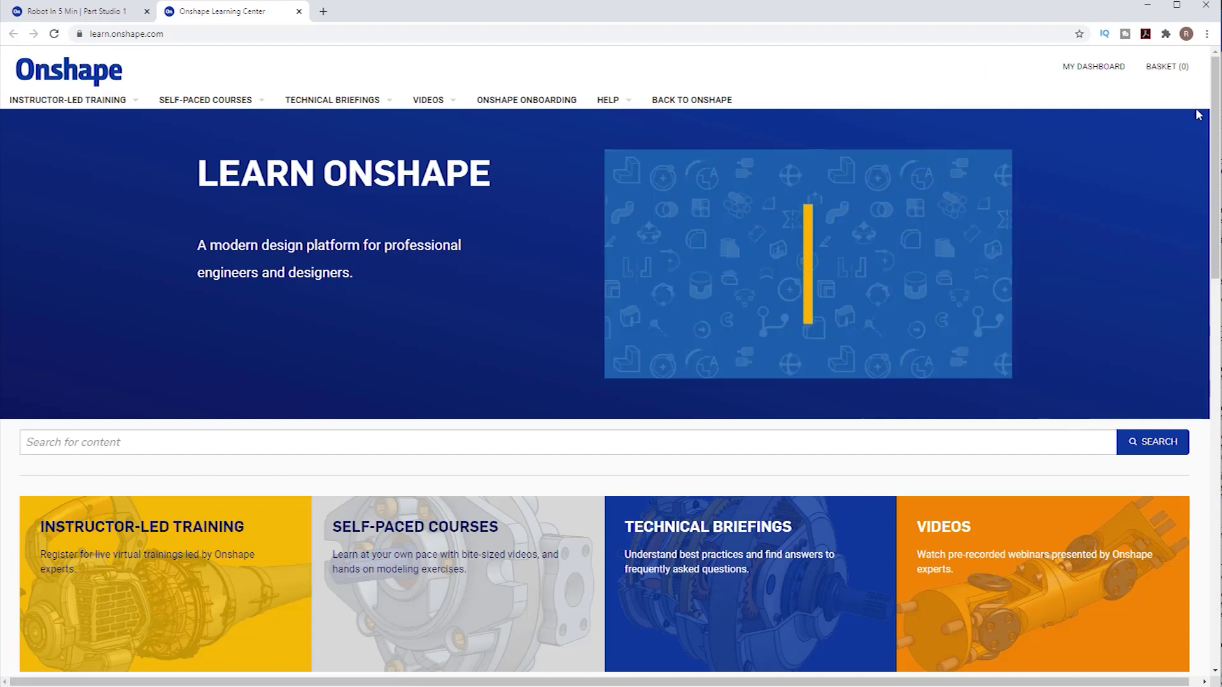
drag(1212, 120, 1212, 283)
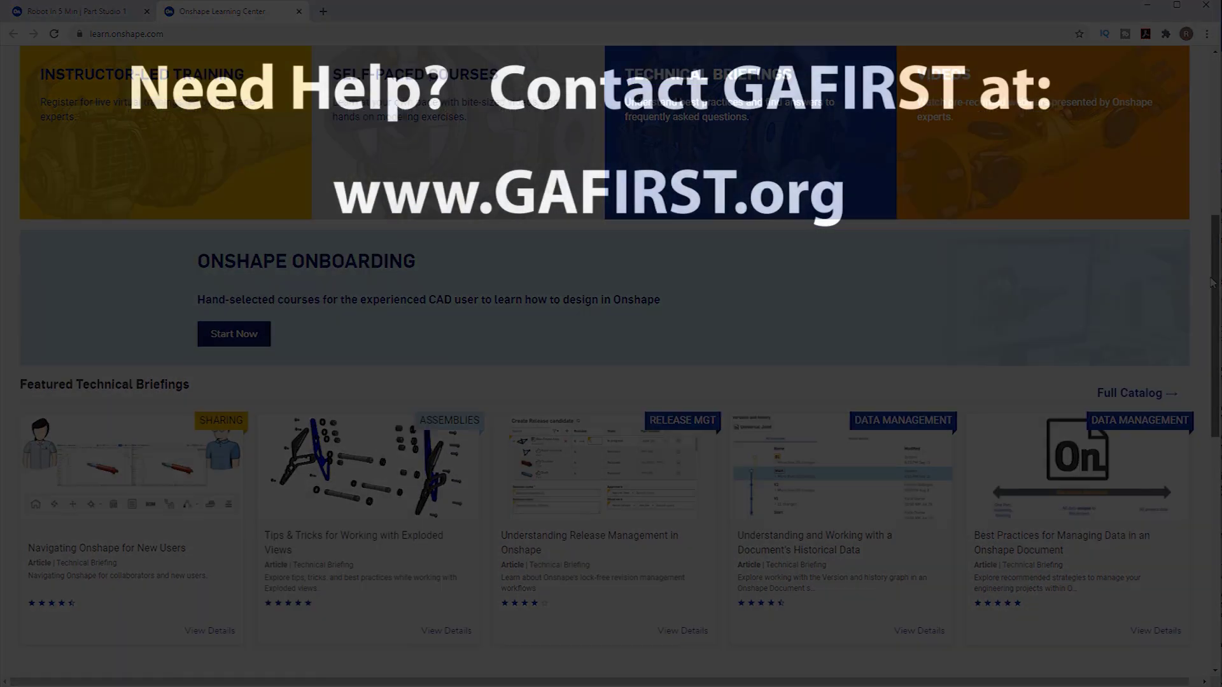